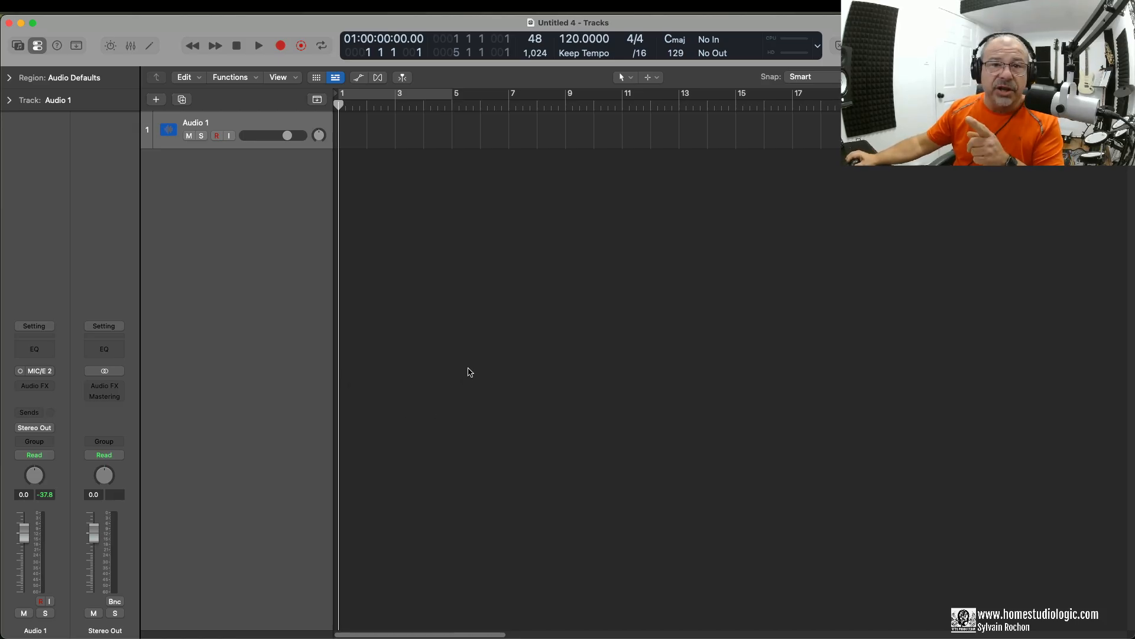
# Set the project tempo to 73 BPM
pyautogui.doubleClick(576, 36)
pyautogui.write('73')
pyautogui.press('Return')
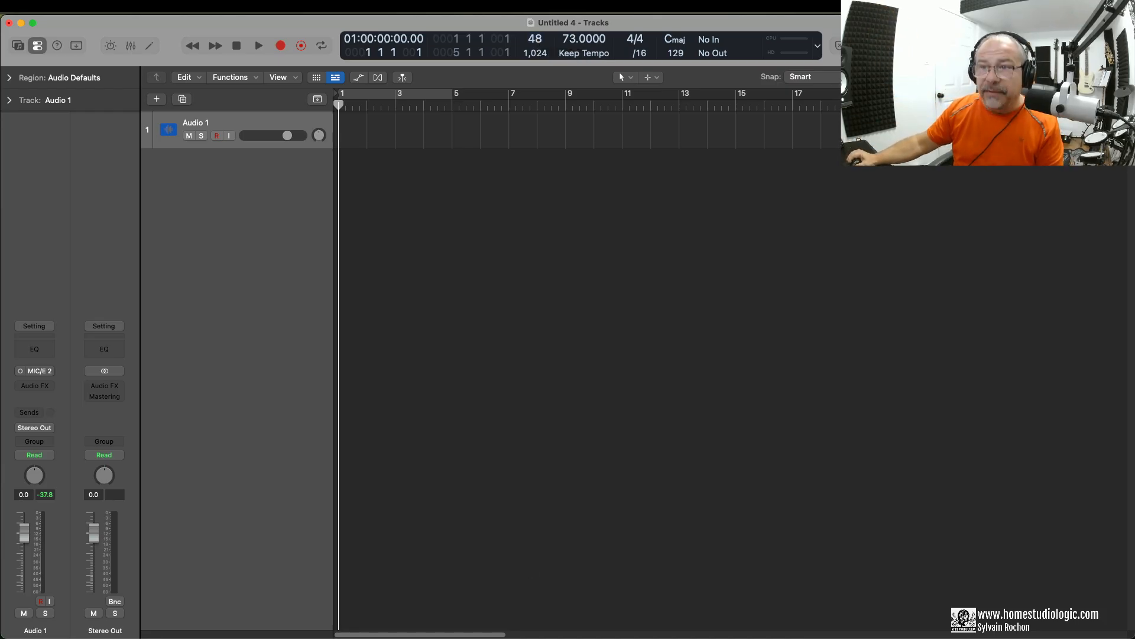
# Switch to the Finder folder of song stems and import all its WAV files into the project, creating new tracks
pyautogui.press('super+Tab')
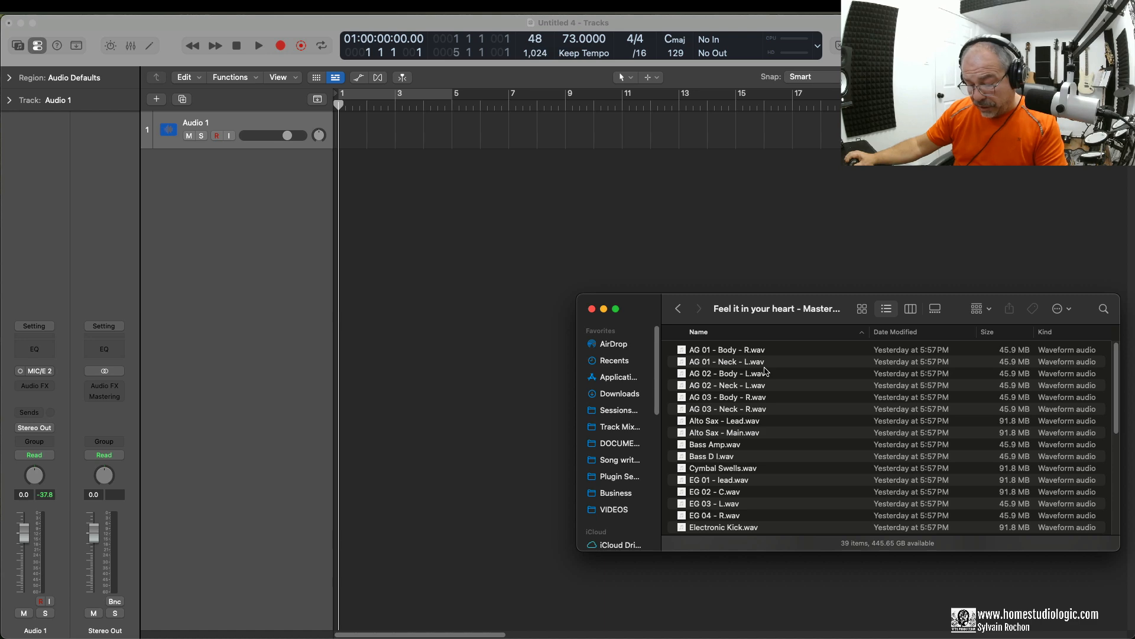
pyautogui.press('super+a')
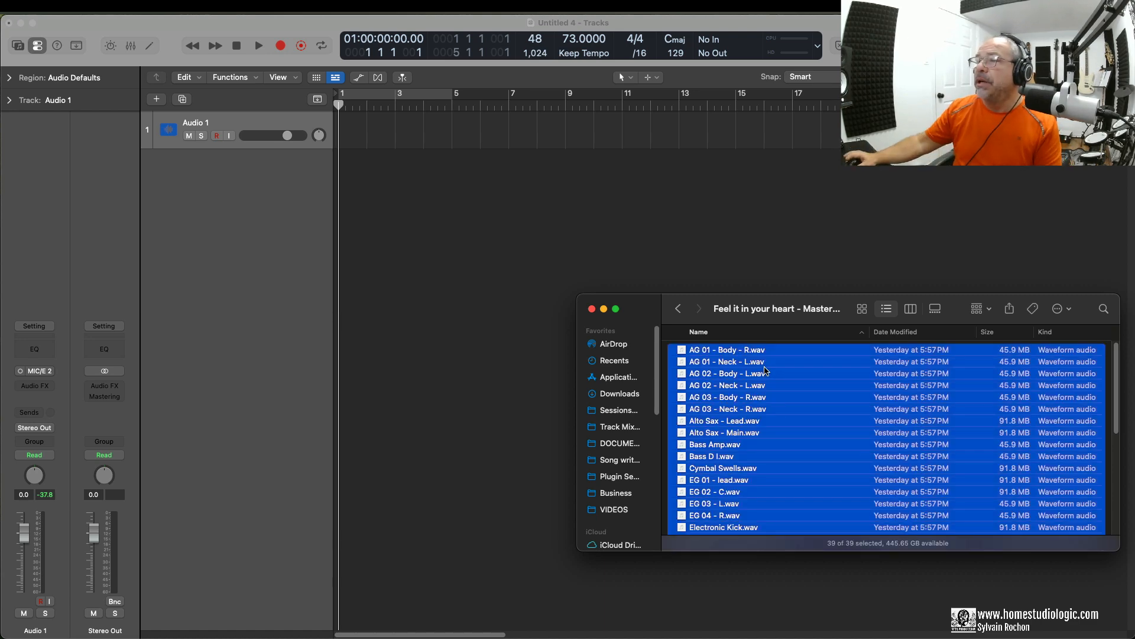
pyautogui.moveTo(762, 378); pyautogui.dragTo(335, 194)
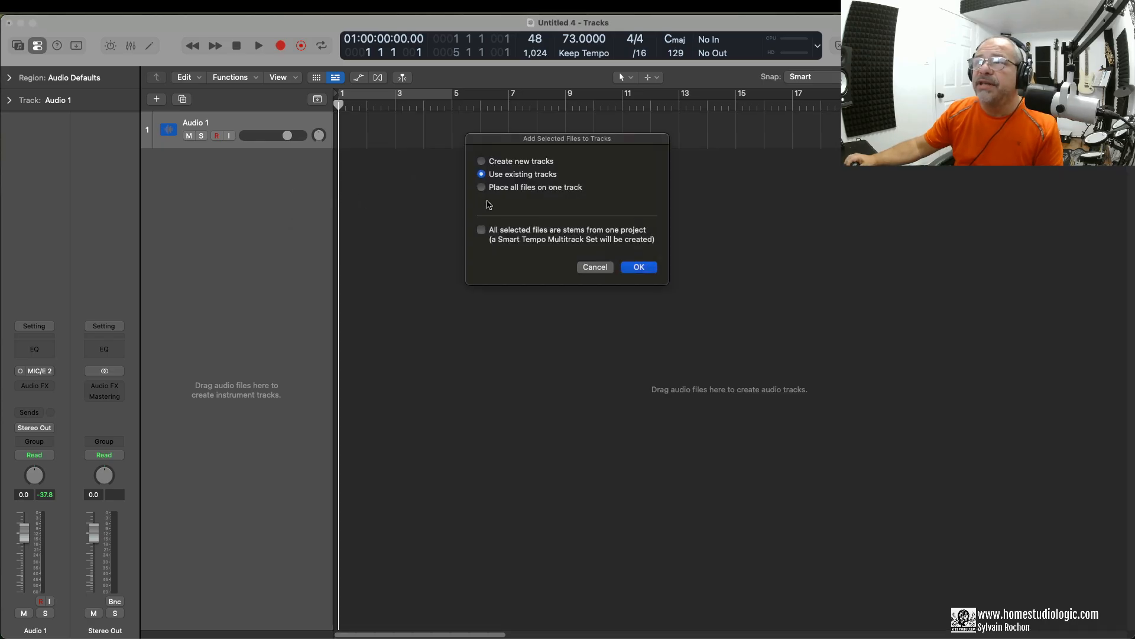
pyautogui.click(502, 168)
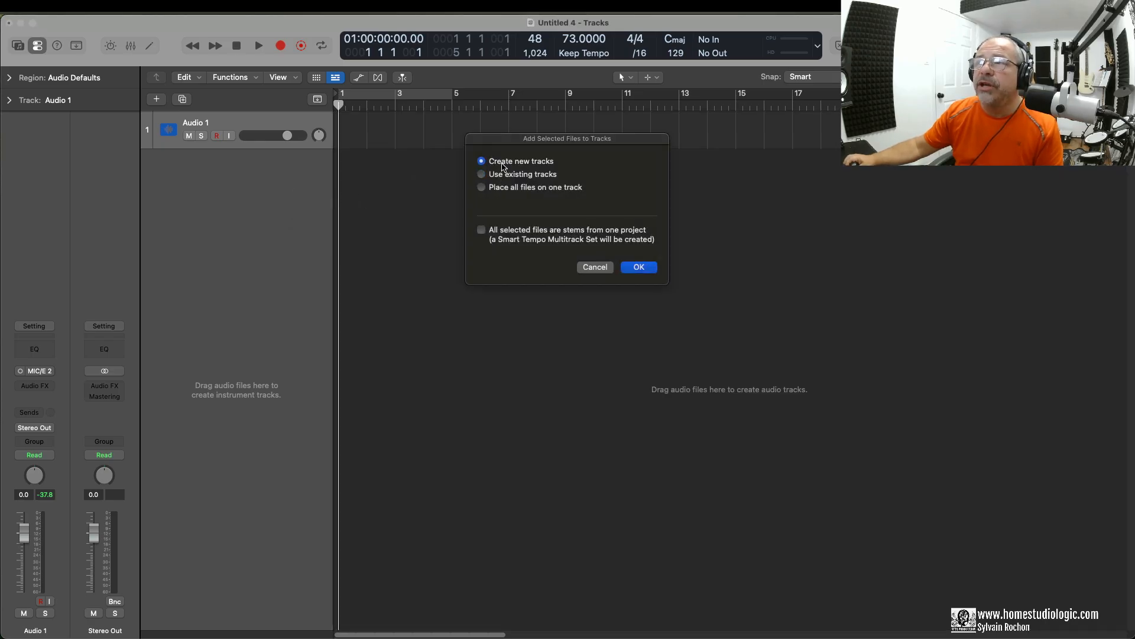
pyautogui.click(640, 268)
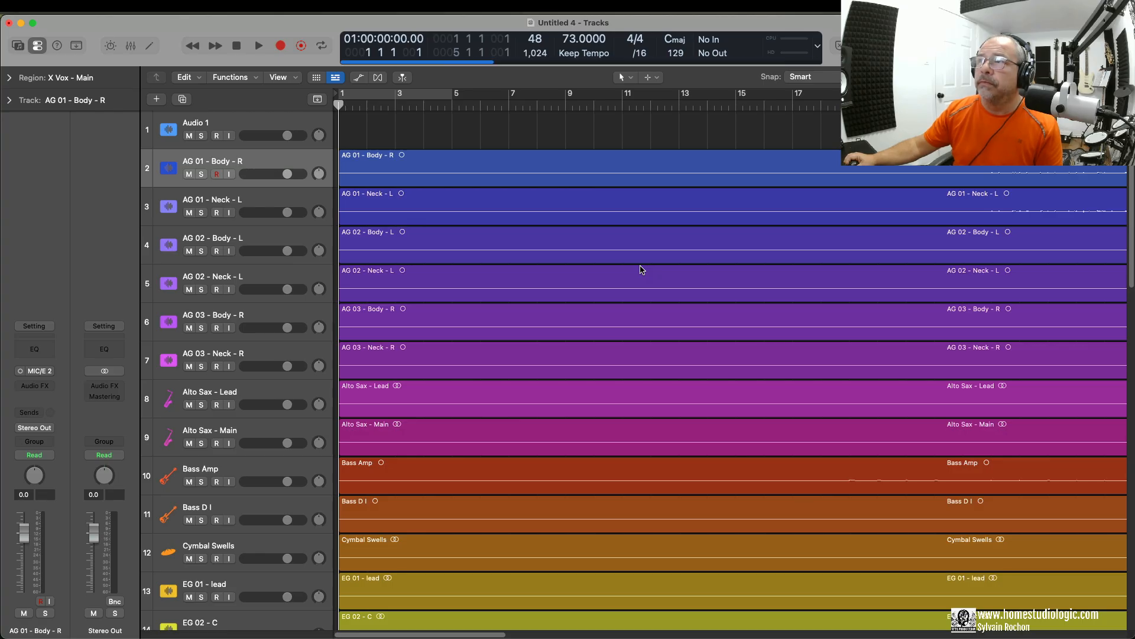
# Examine the full length of the imported regions and the complete track list from the first to the last track
pyautogui.press('super+Left')
pyautogui.press('super+Left')
pyautogui.press('super+Left')
pyautogui.press('super+Left')
pyautogui.press('super+Left')
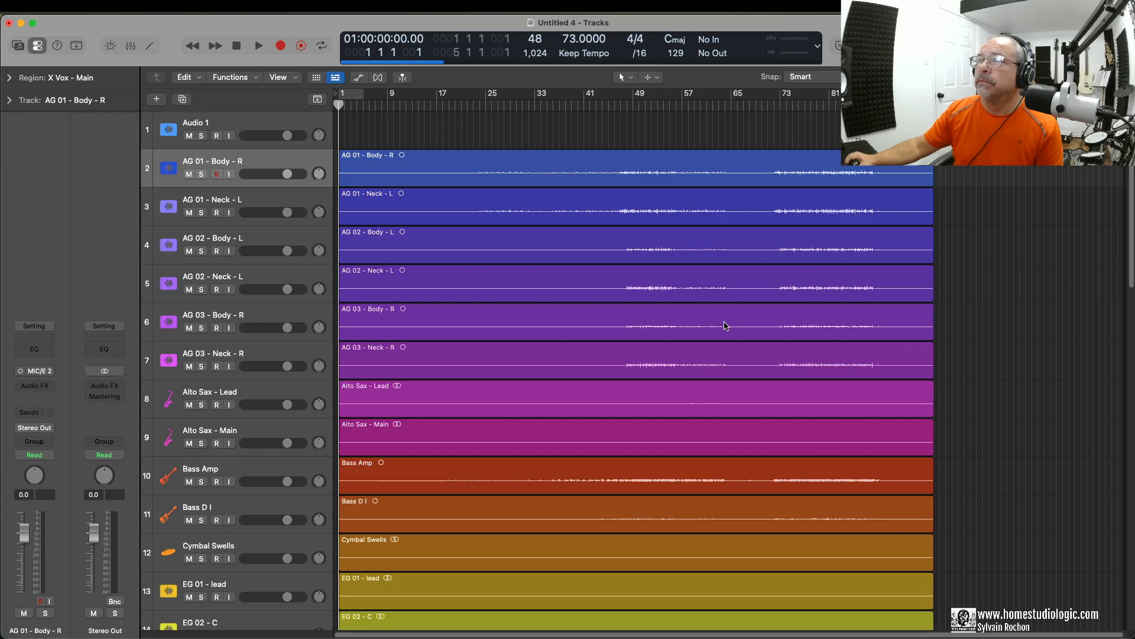
pyautogui.scroll(-10, 727, 325)
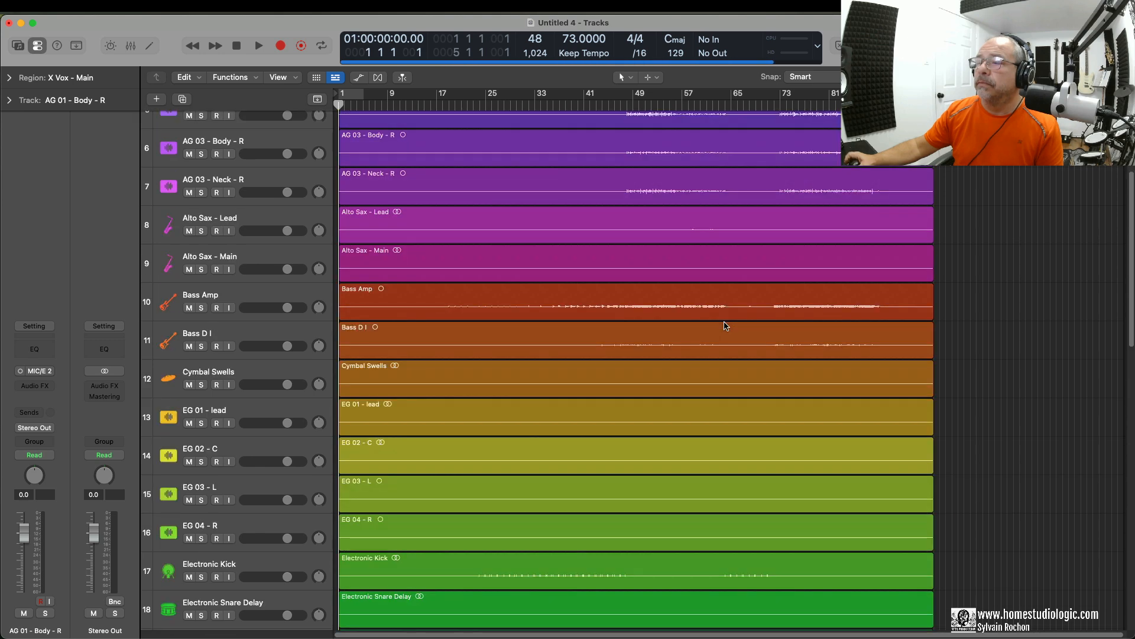
pyautogui.scroll(-10, 726, 325)
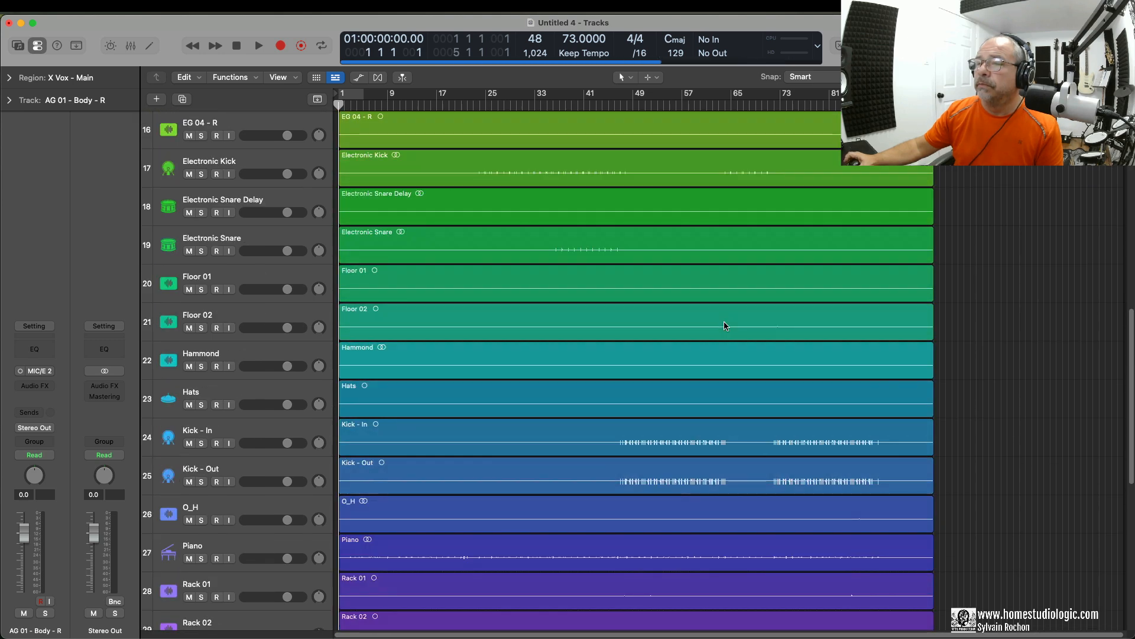
pyautogui.scroll(-3, 726, 326)
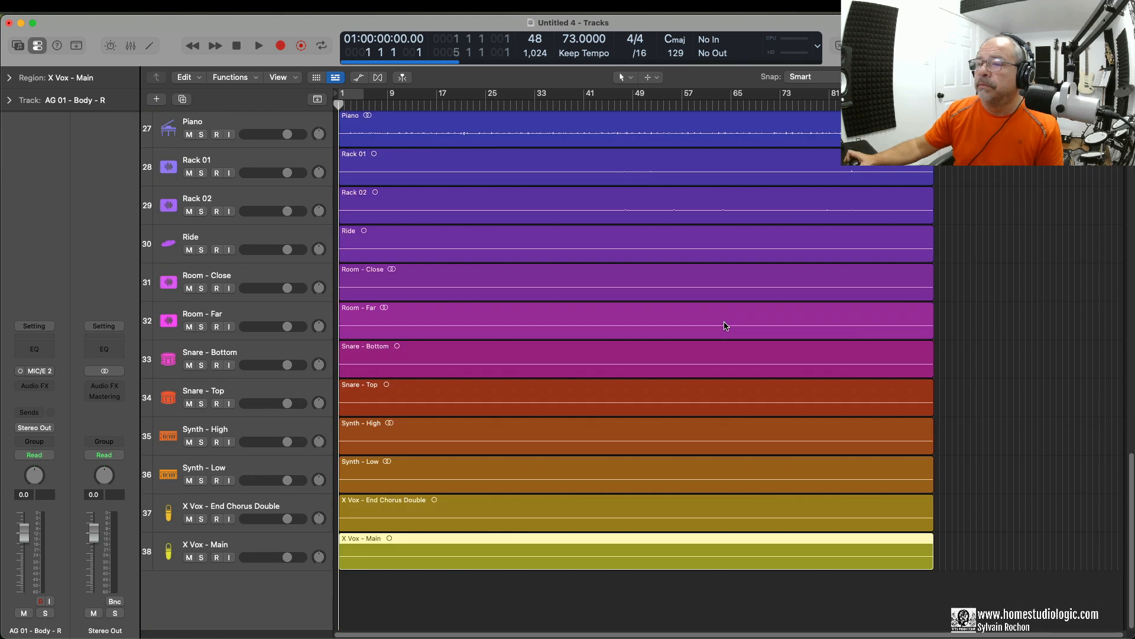
pyautogui.scroll(6, 726, 325)
pyautogui.scroll(15, 725, 326)
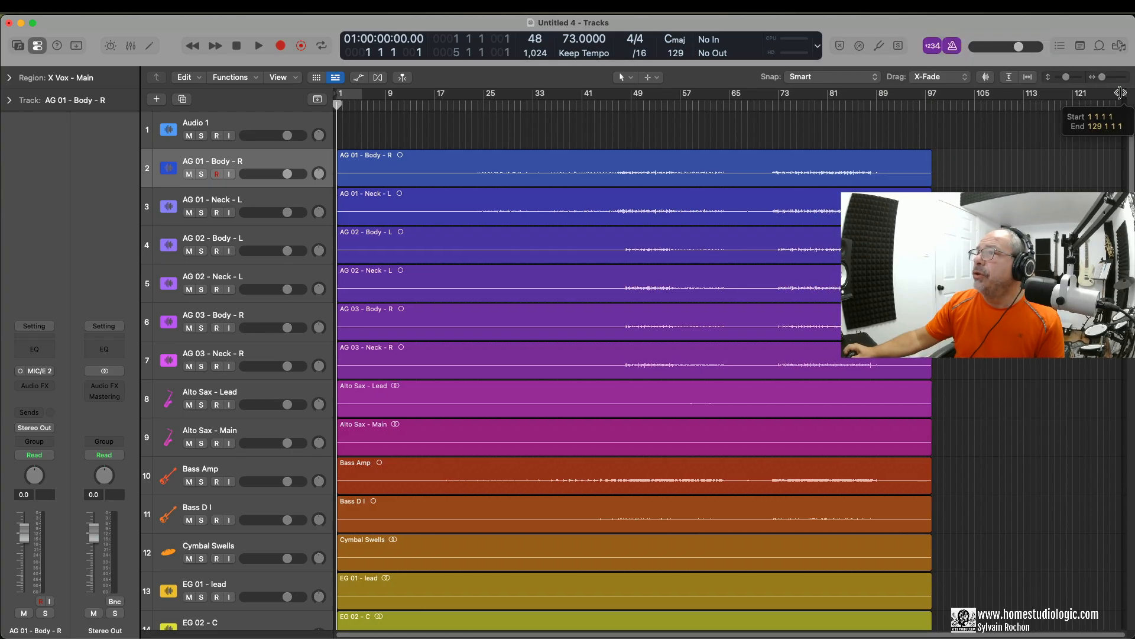
# Move the project end marker to bar 99, just past the end of the imported regions
pyautogui.moveTo(1113, 93); pyautogui.dragTo(939, 98)
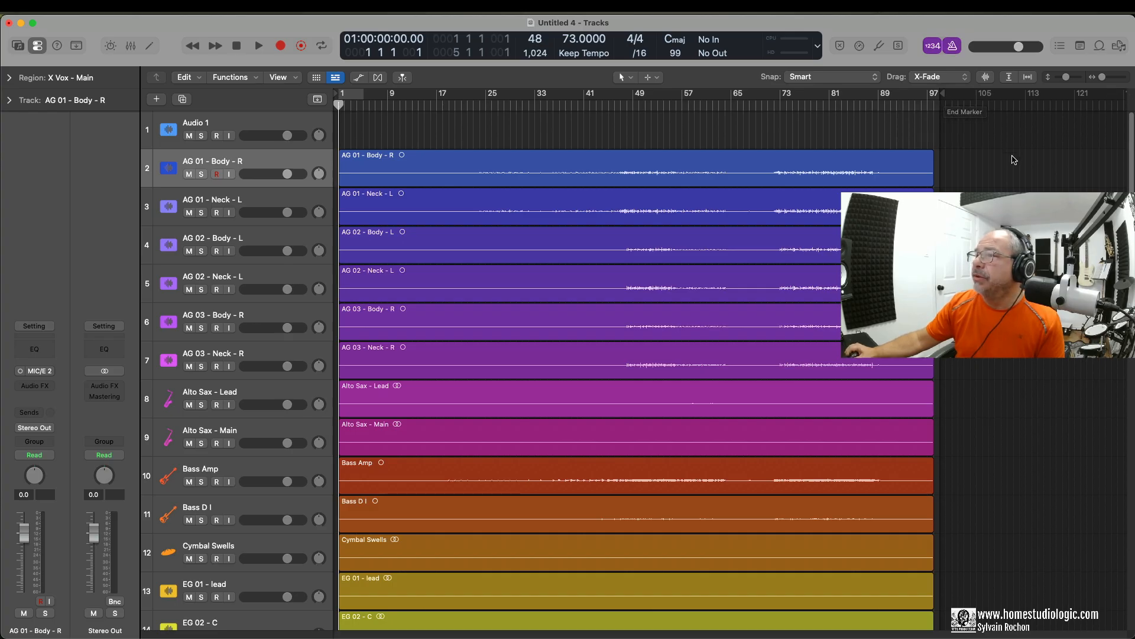
pyautogui.scroll(10, 1008, 157)
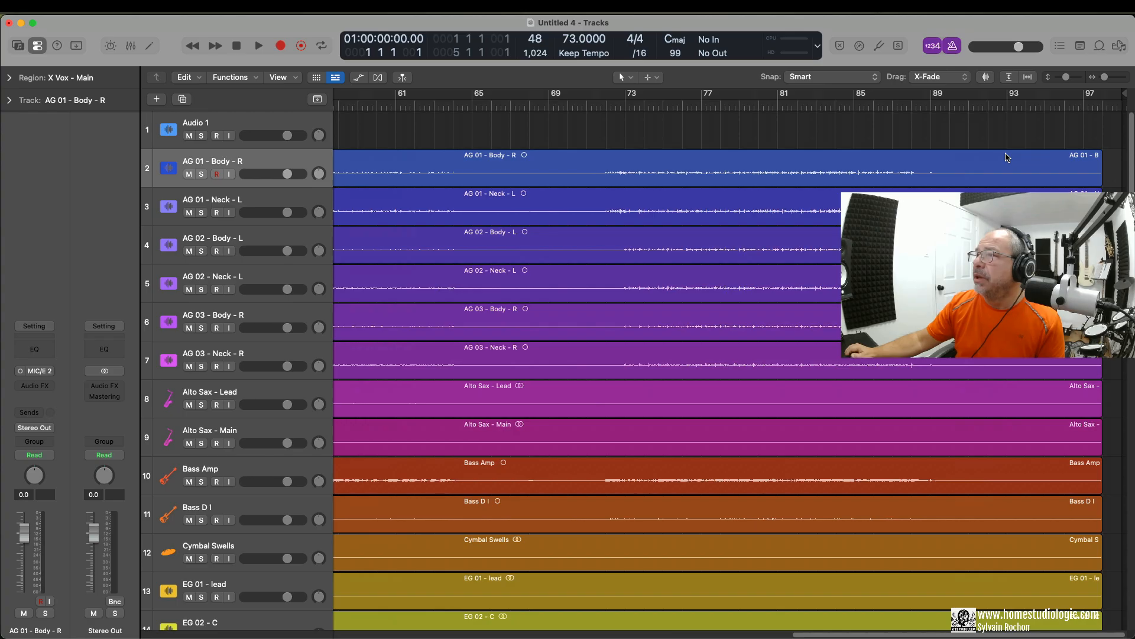
pyautogui.scroll(-8, 1006, 158)
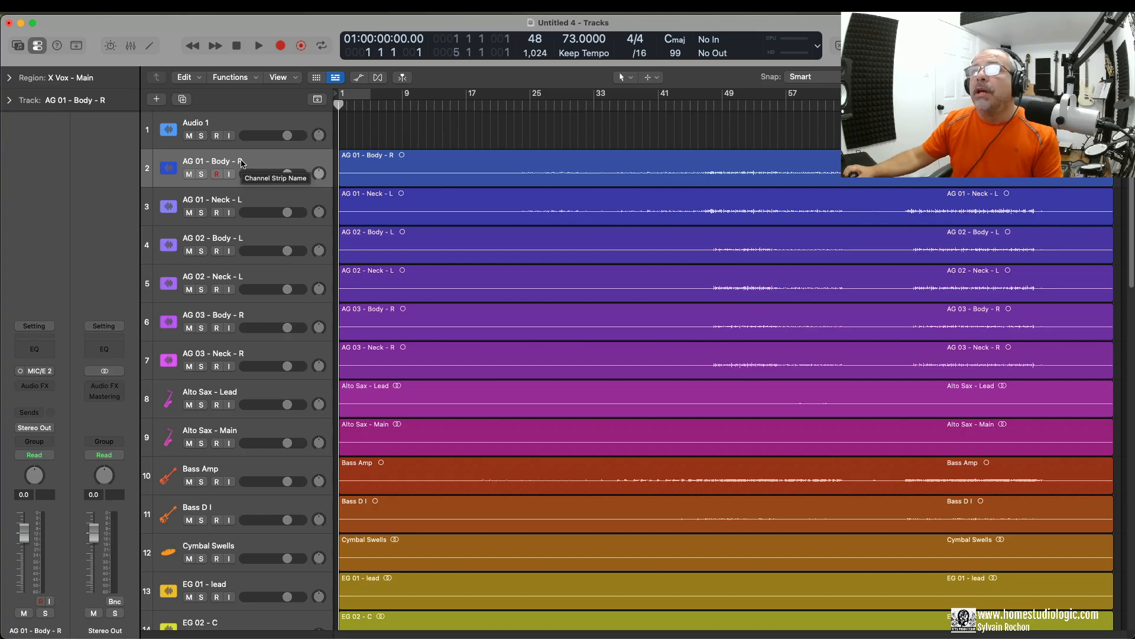
# Group the six acoustic guitar tracks, AG 01 - Body - R through AG 03 - Neck - R, into a summing stack
pyautogui.click(241, 163)
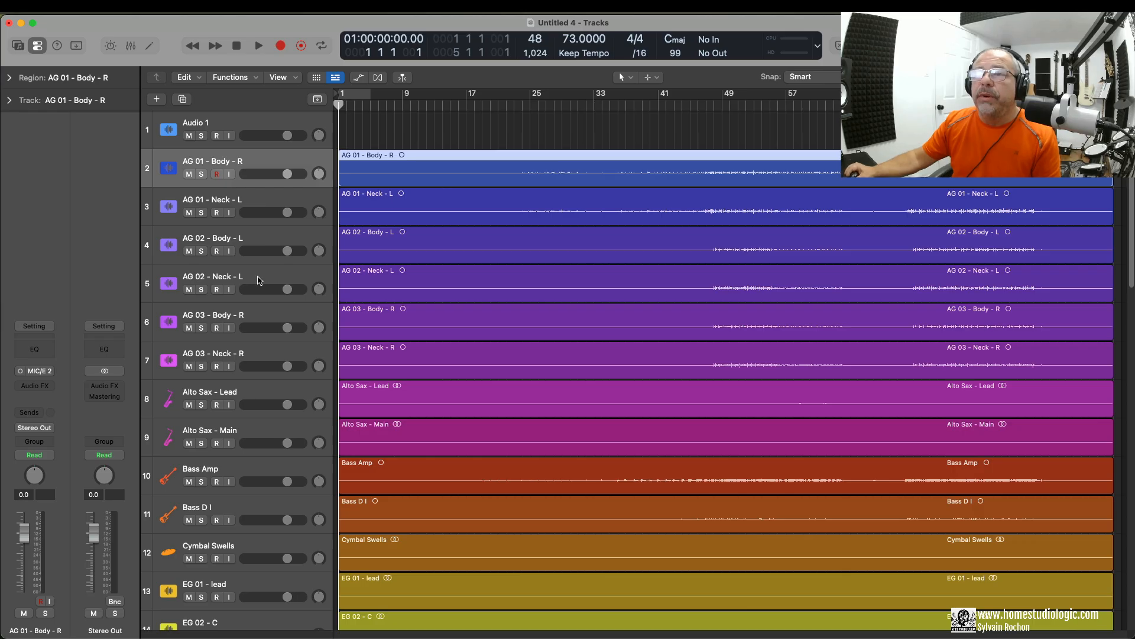
pyautogui.keyDown('shift'); pyautogui.click(243, 351); pyautogui.keyUp('shift')
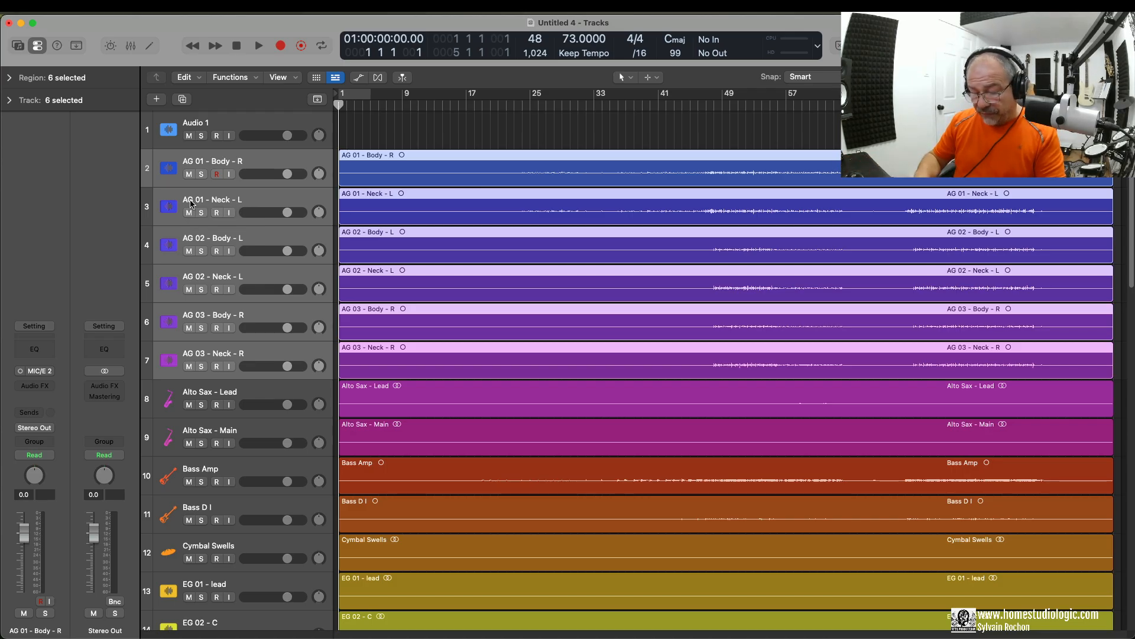
pyautogui.press('super+shift+d')
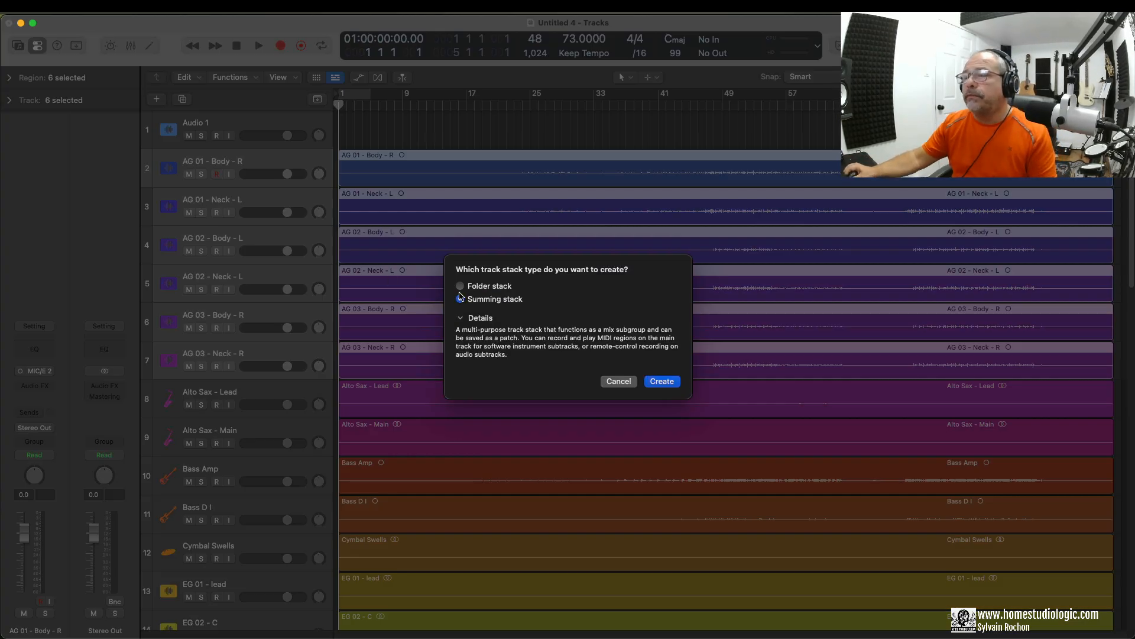
pyautogui.click(663, 383)
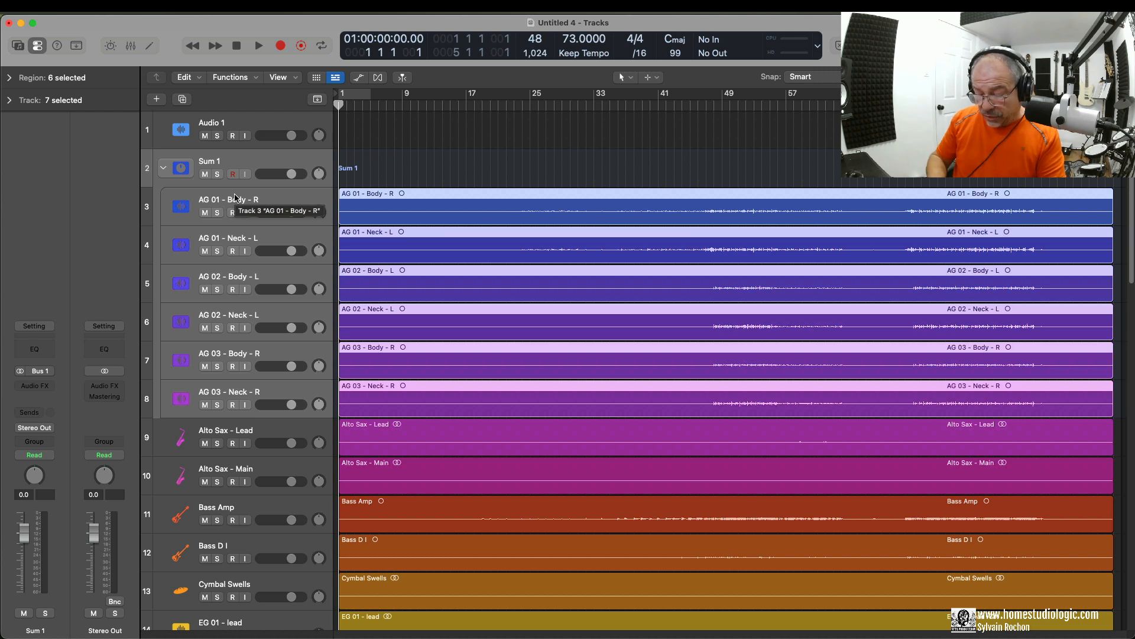
# Color the acoustic guitar stack, its tracks and their regions bright cyan-blue
pyautogui.hotkey('alt', 'c')
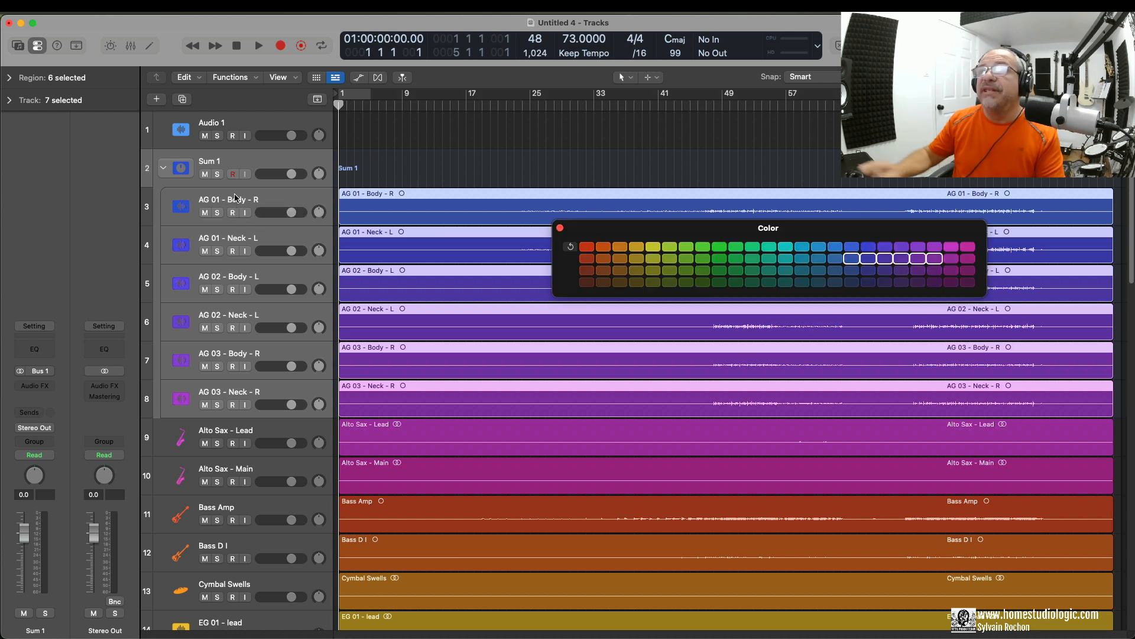
pyautogui.click(801, 248)
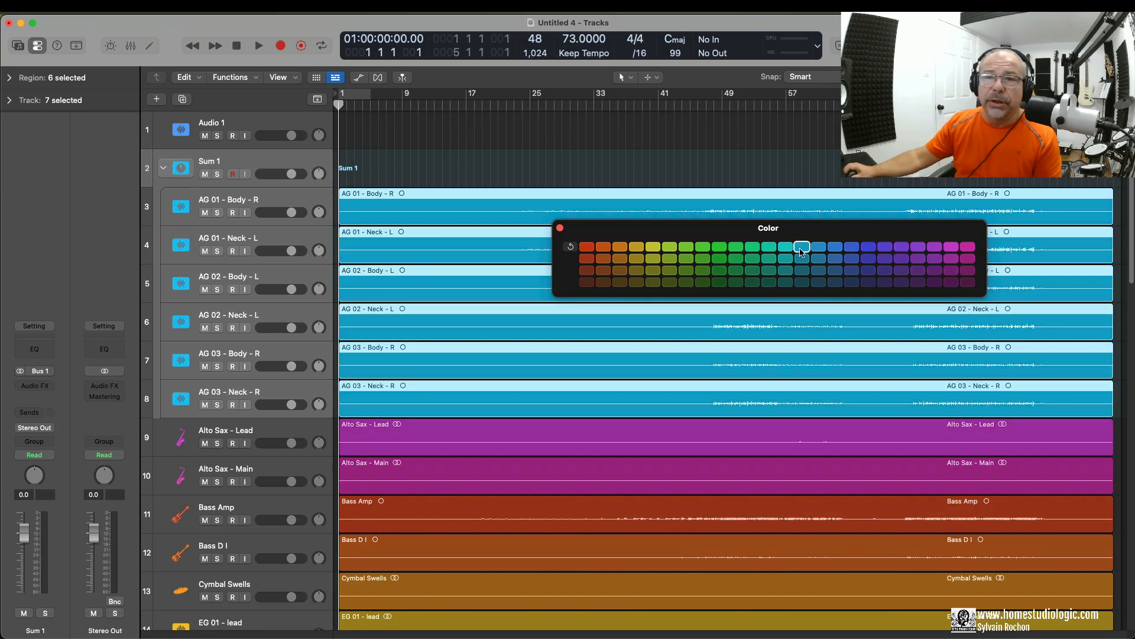
pyautogui.click(559, 227)
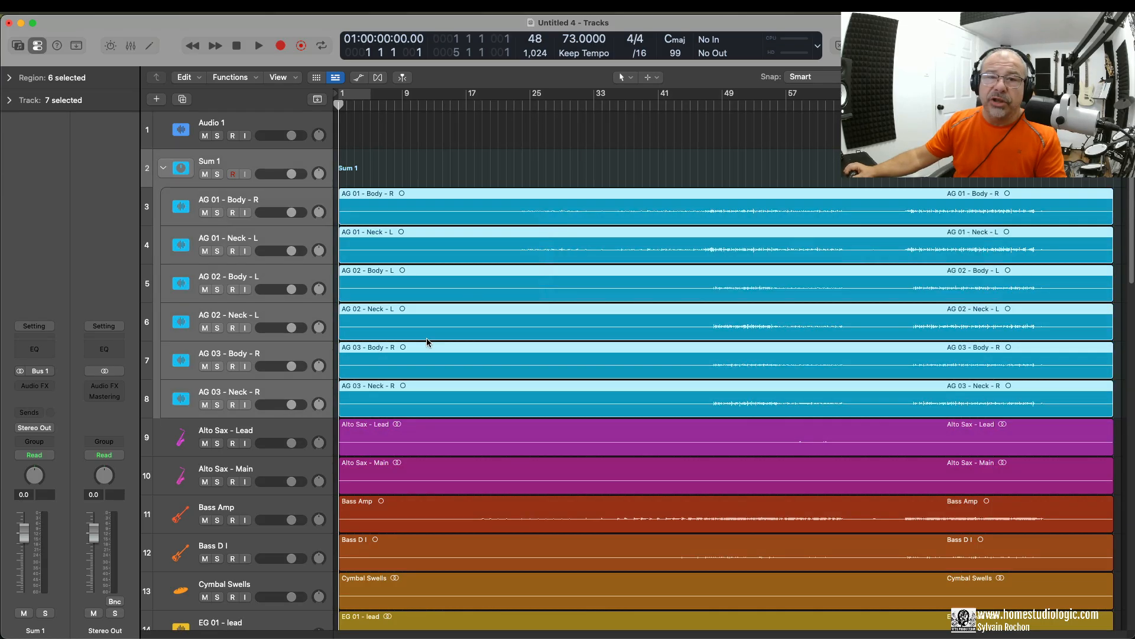
# Rename the acoustic guitar stack as AG and collapse it
pyautogui.click(209, 165)
pyautogui.doubleClick(208, 166)
pyautogui.write('AG')
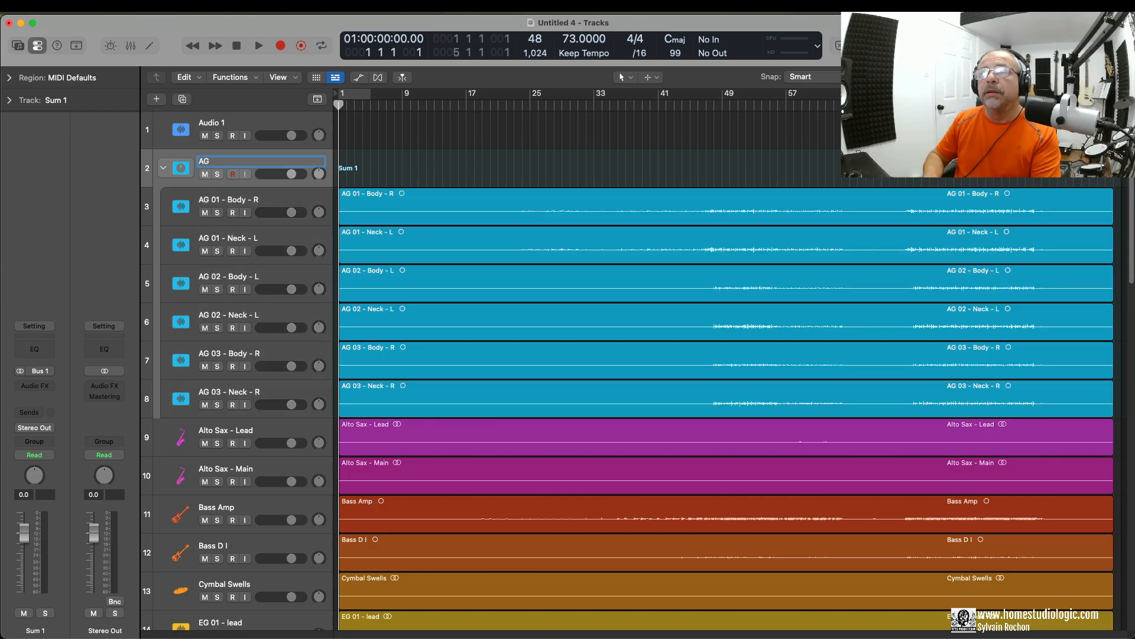
pyautogui.press('Return')
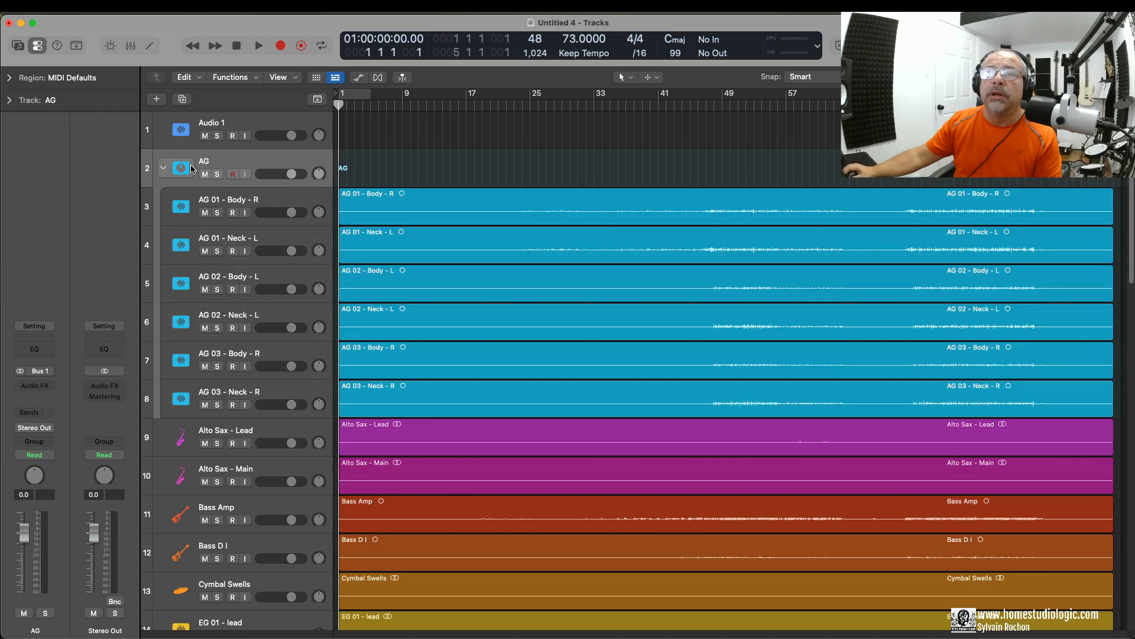
pyautogui.click(164, 170)
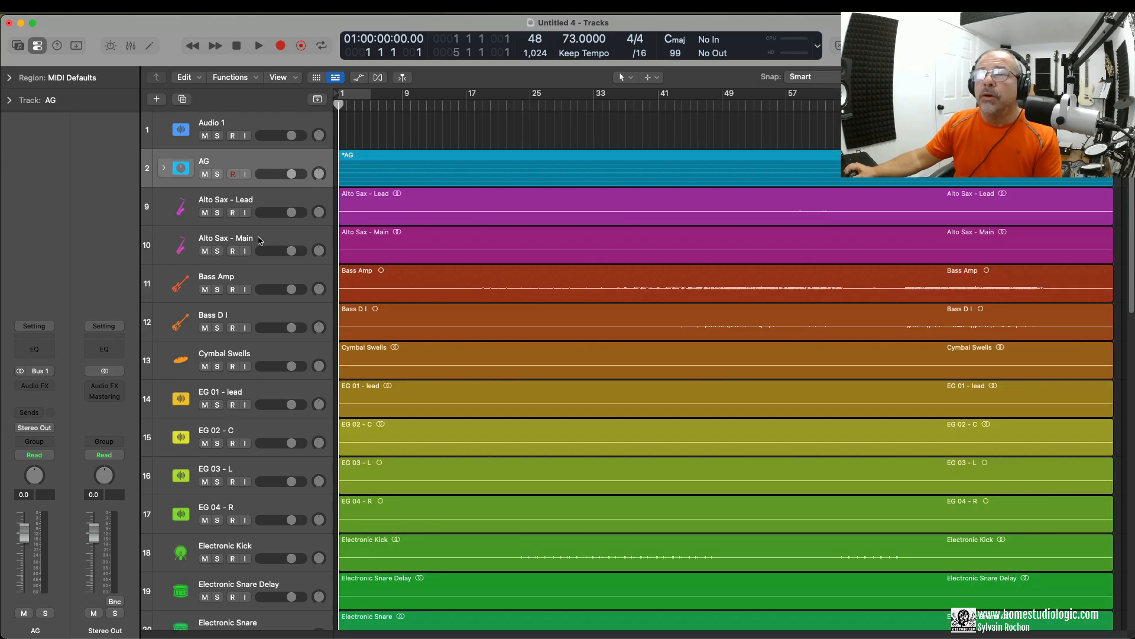
# Group the Alto Sax - Lead and Alto Sax - Main tracks into a summing stack
pyautogui.click(224, 201)
pyautogui.keyDown('shift'); pyautogui.click(229, 236); pyautogui.keyUp('shift')
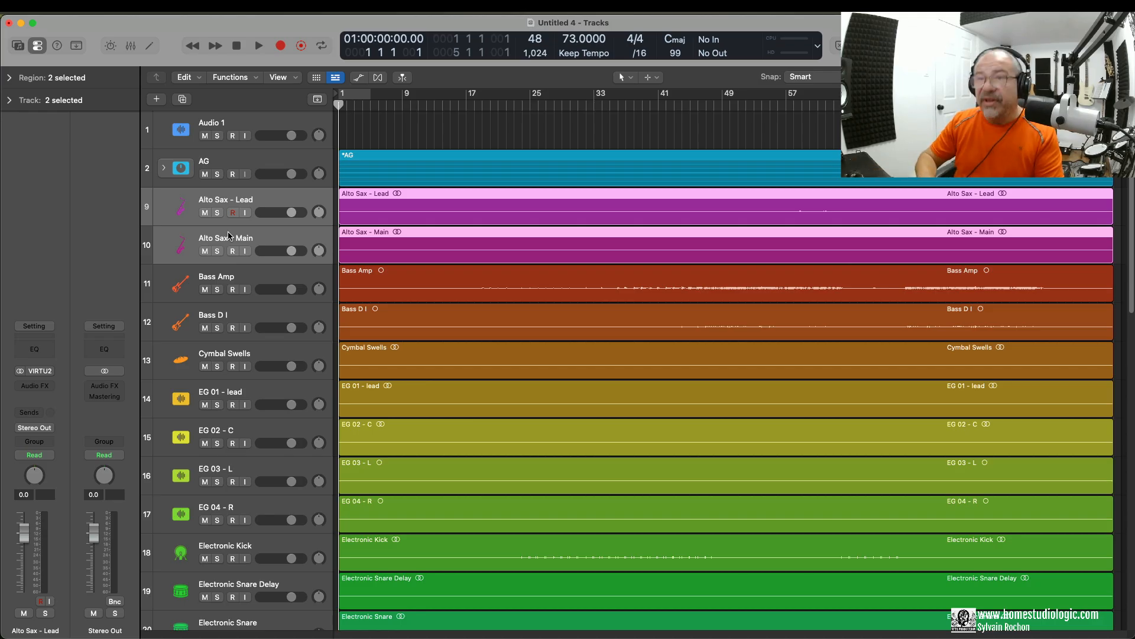
pyautogui.press('super+shift+d')
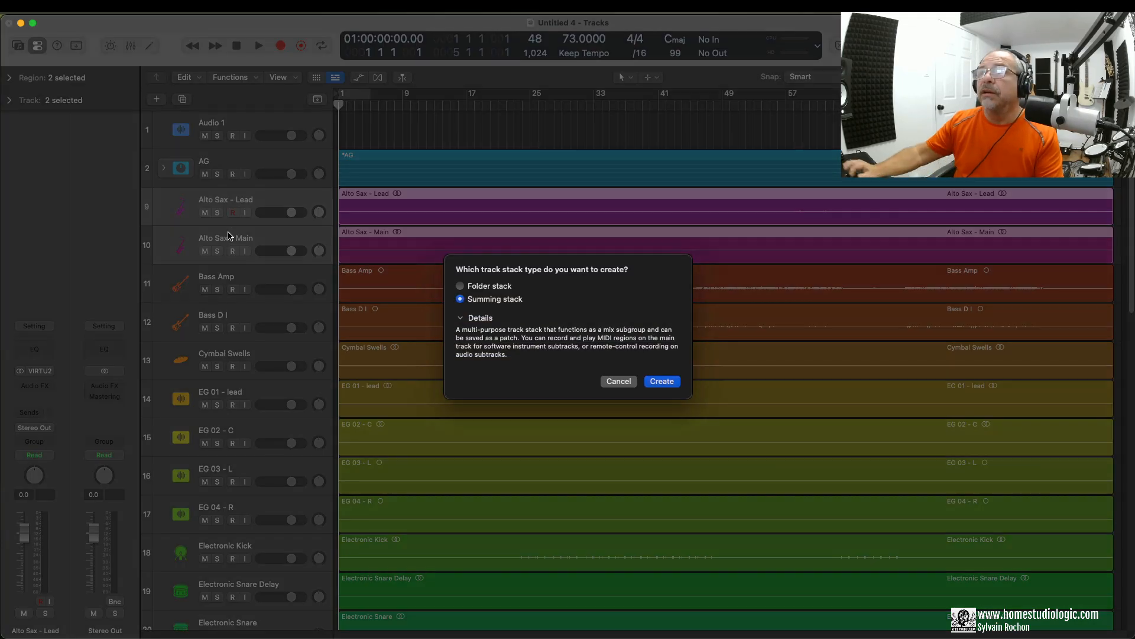
pyautogui.click(662, 382)
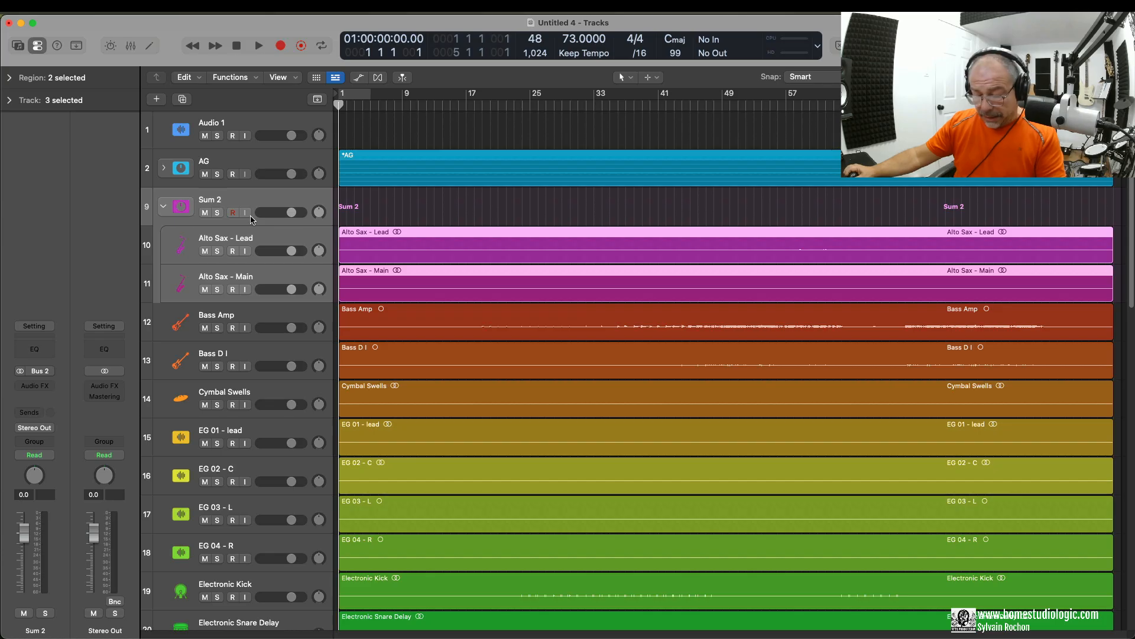
# Color the saxophone stack, its two tracks and their regions bright magenta
pyautogui.hotkey('alt', 'c')
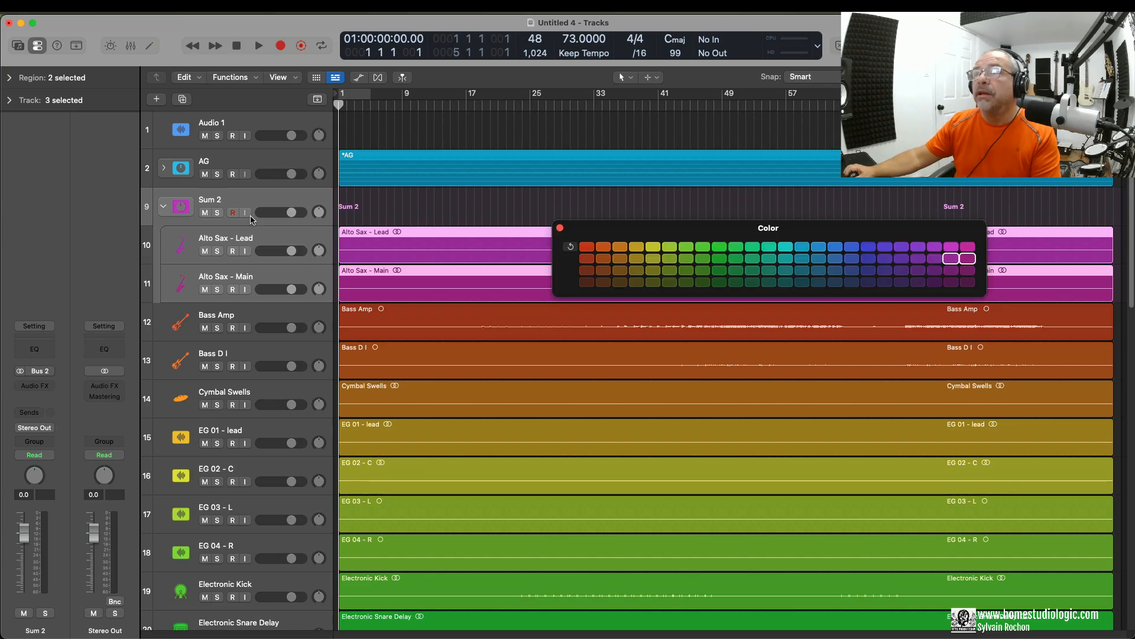
pyautogui.click(953, 251)
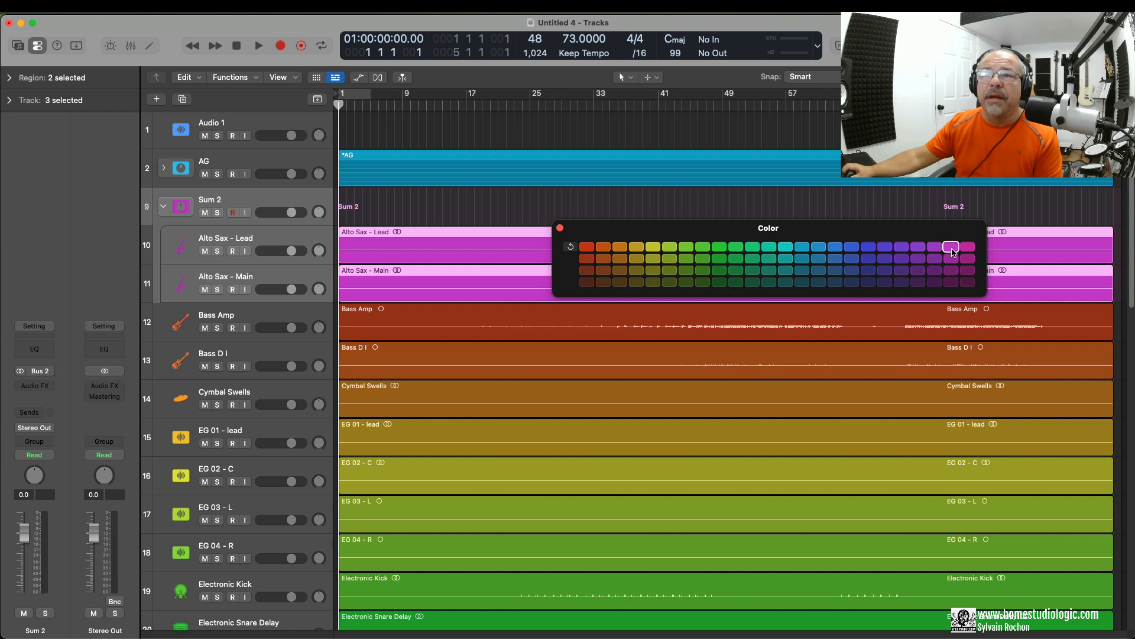
pyautogui.click(559, 227)
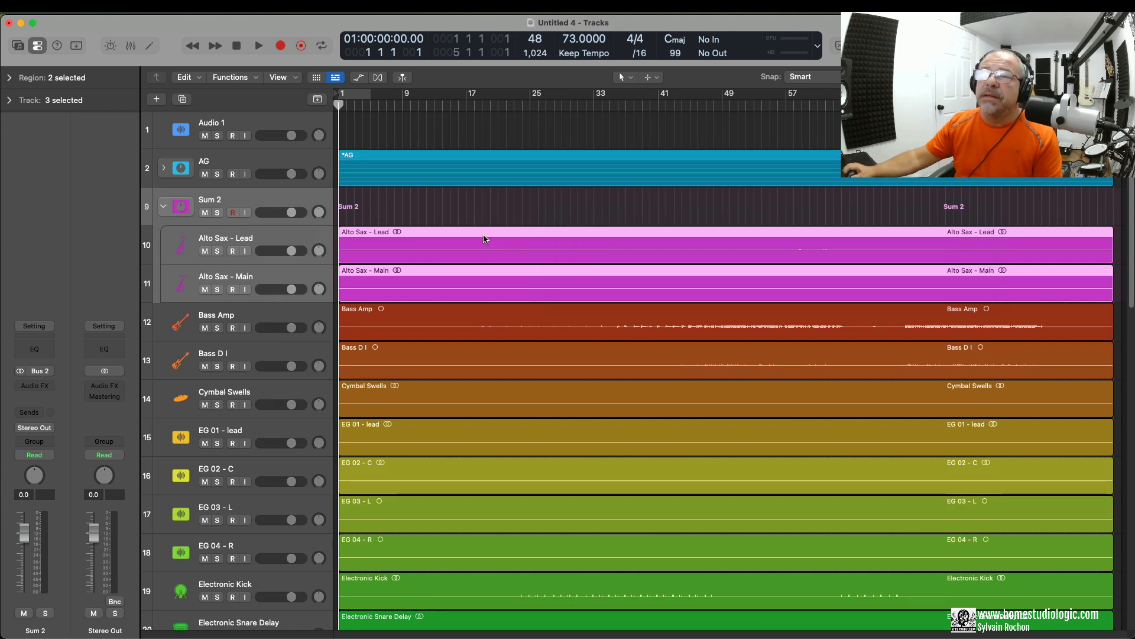
# Rename the saxophone stack as Sax and collapse it
pyautogui.doubleClick(218, 200)
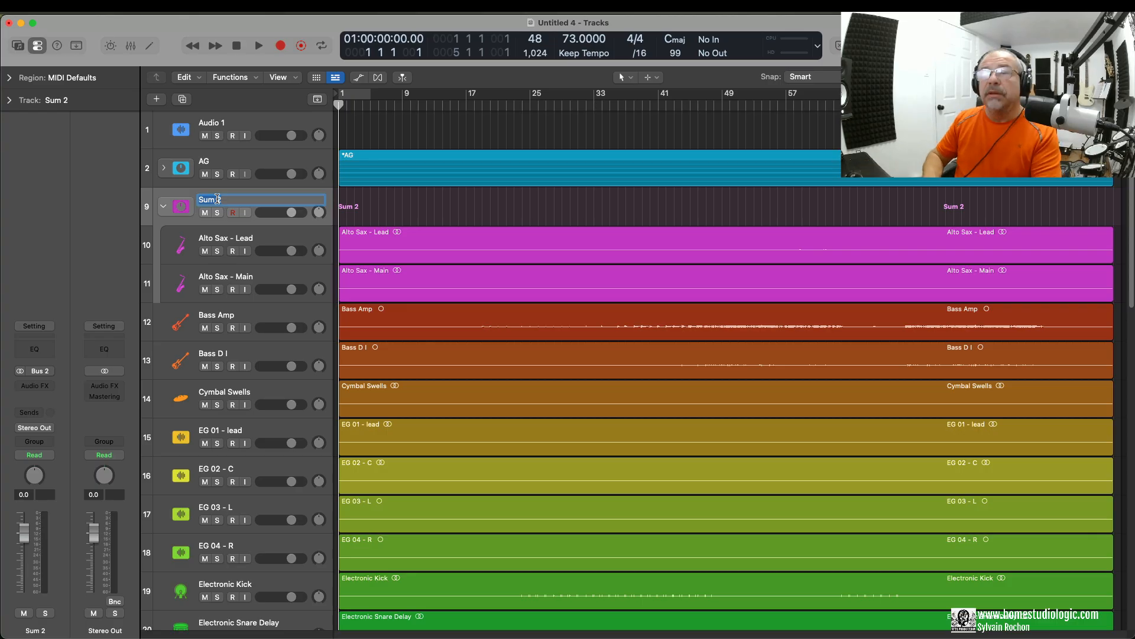
pyautogui.write('Sax')
pyautogui.press('Return')
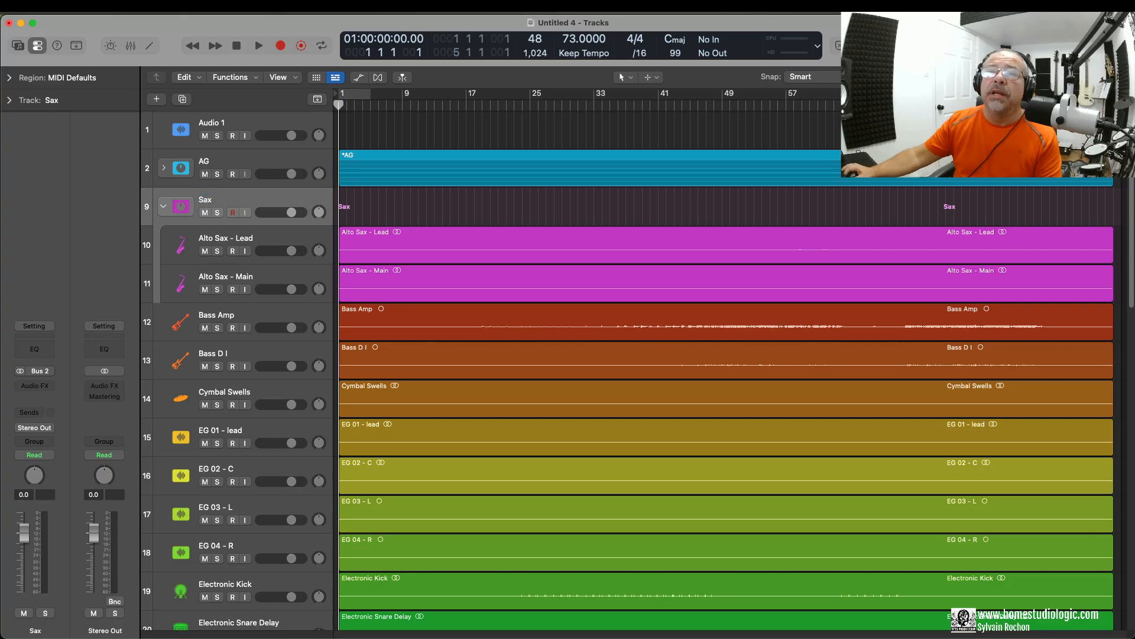
pyautogui.click(164, 207)
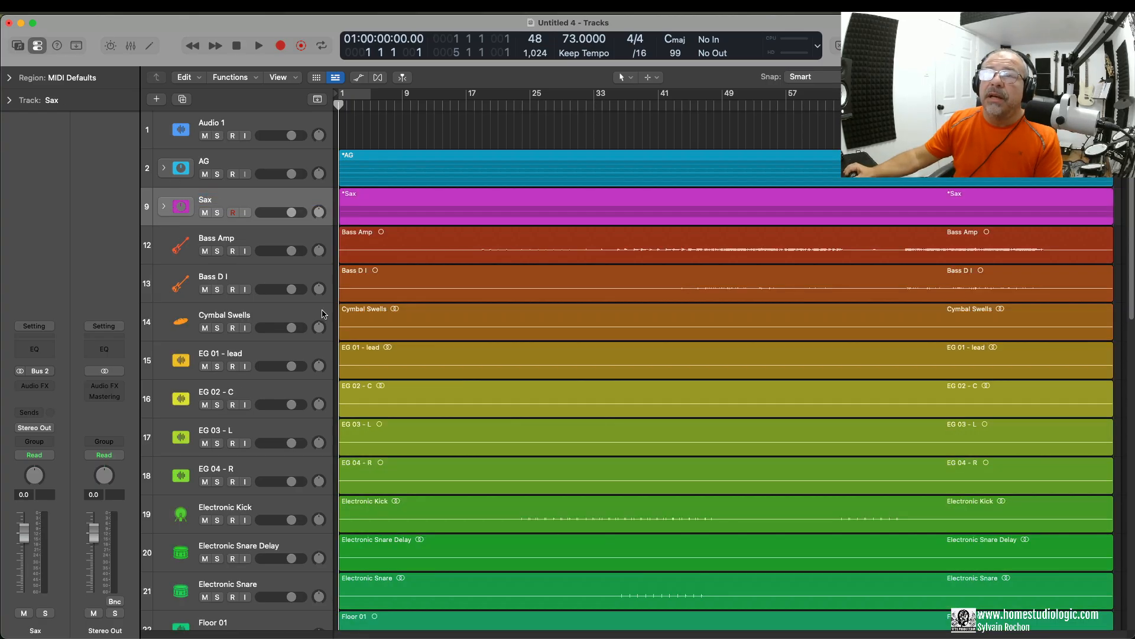
# Group the Bass Amp and Bass D I tracks into a summing stack
pyautogui.click(231, 241)
pyautogui.keyDown('shift'); pyautogui.click(240, 282); pyautogui.keyUp('shift')
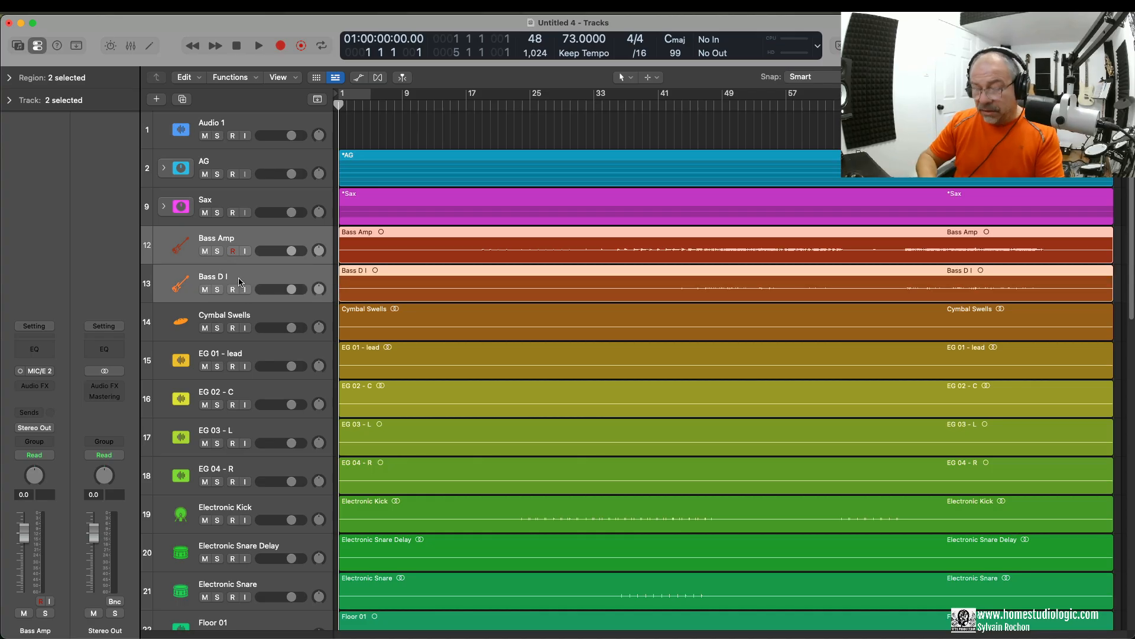
pyautogui.press('super+shift+d')
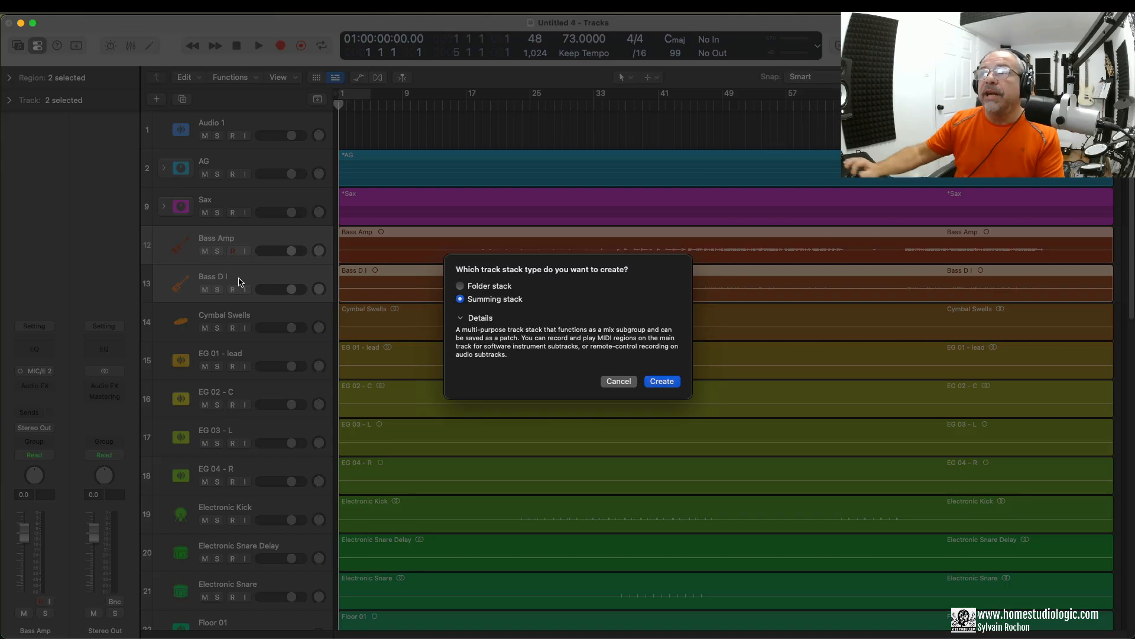
pyautogui.click(662, 382)
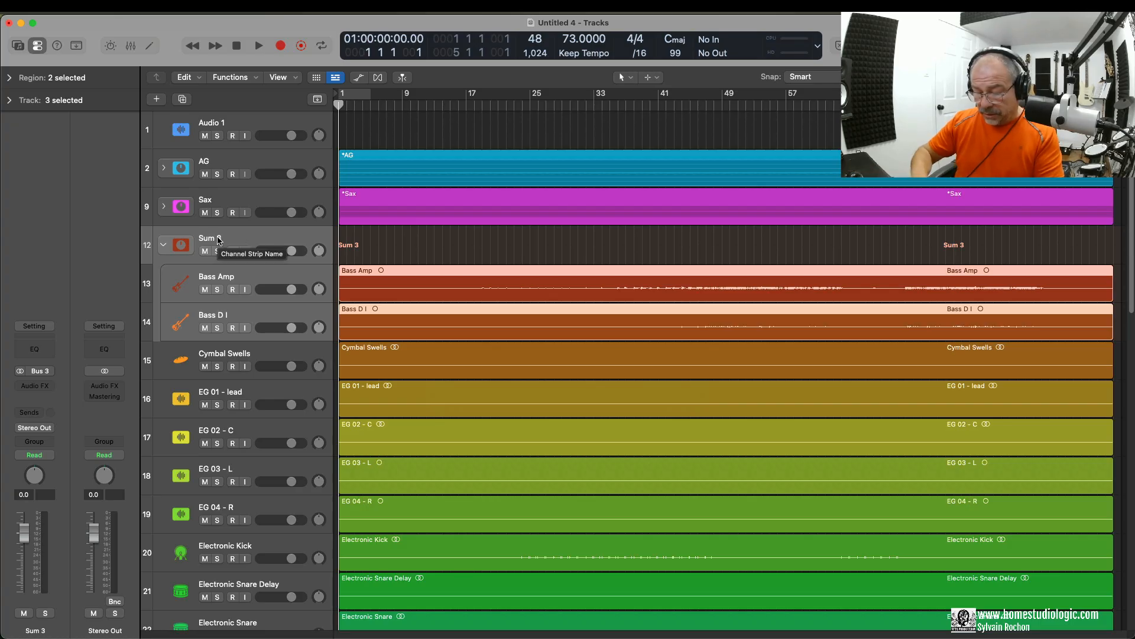
# Color the bass stack, its two tracks and their regions bright purple
pyautogui.hotkey('alt', 'c')
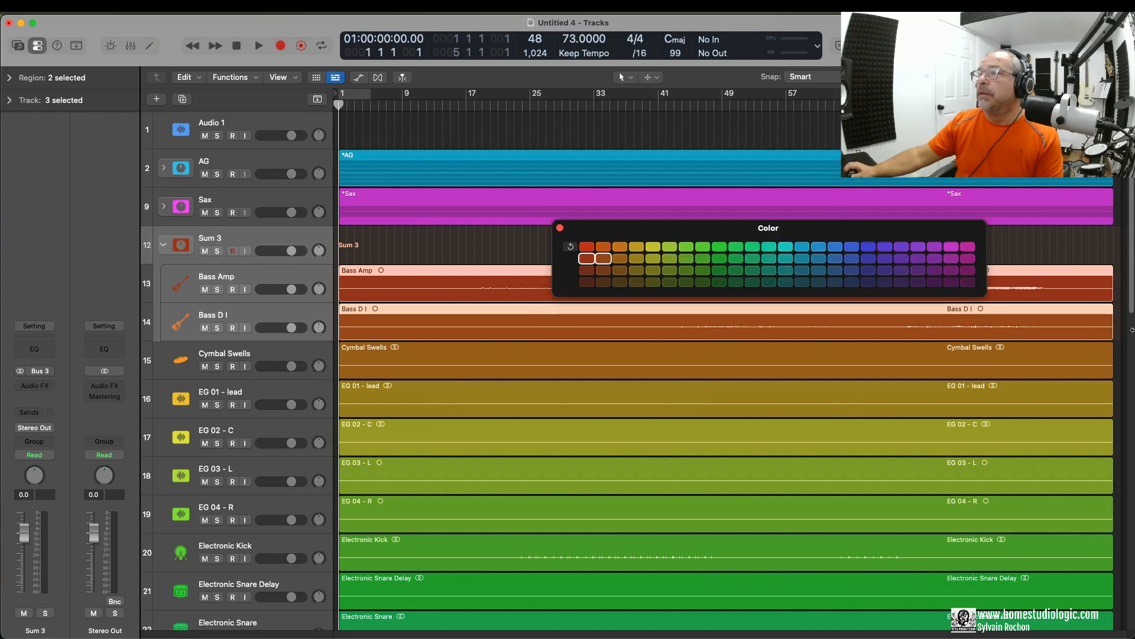
pyautogui.click(901, 246)
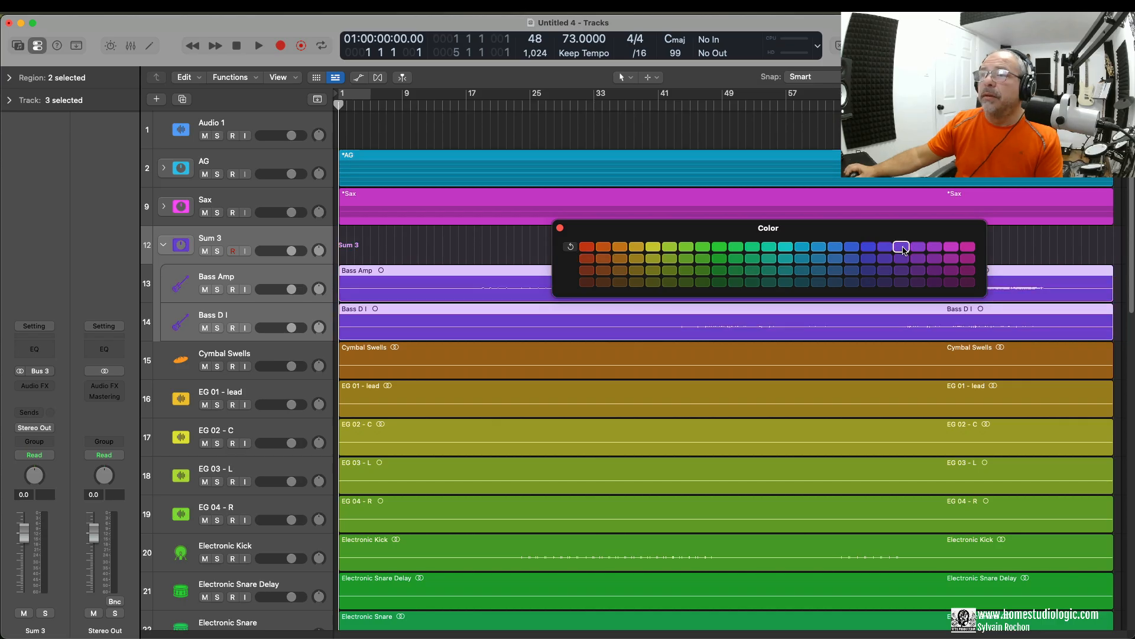
pyautogui.click(560, 229)
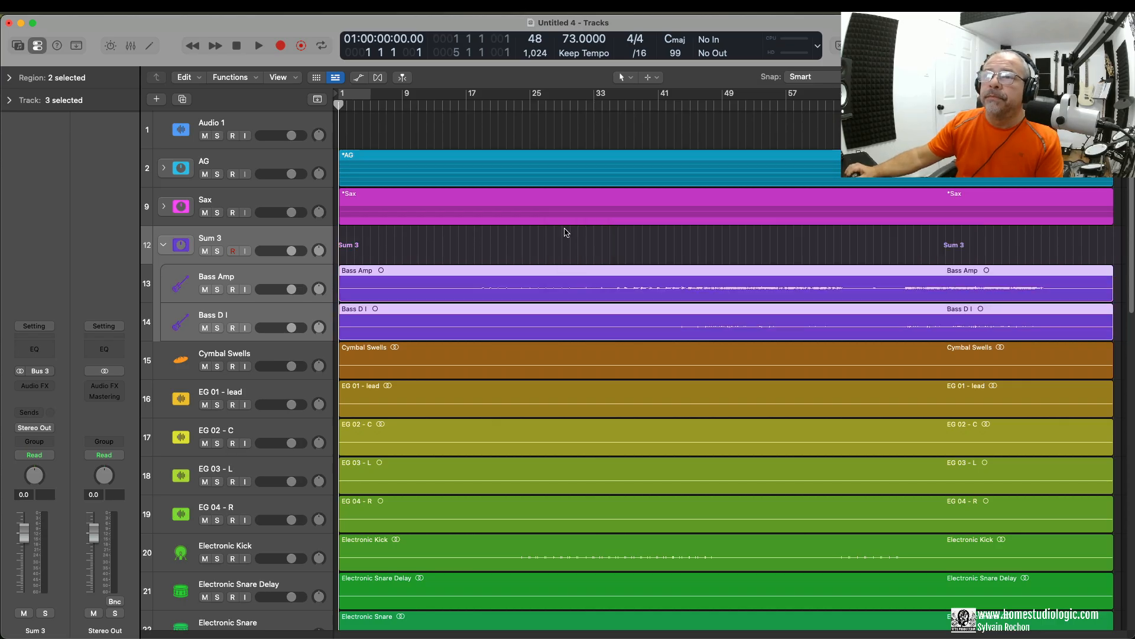
# Rename the bass guitar stack as Bass and collapse it
pyautogui.doubleClick(224, 239)
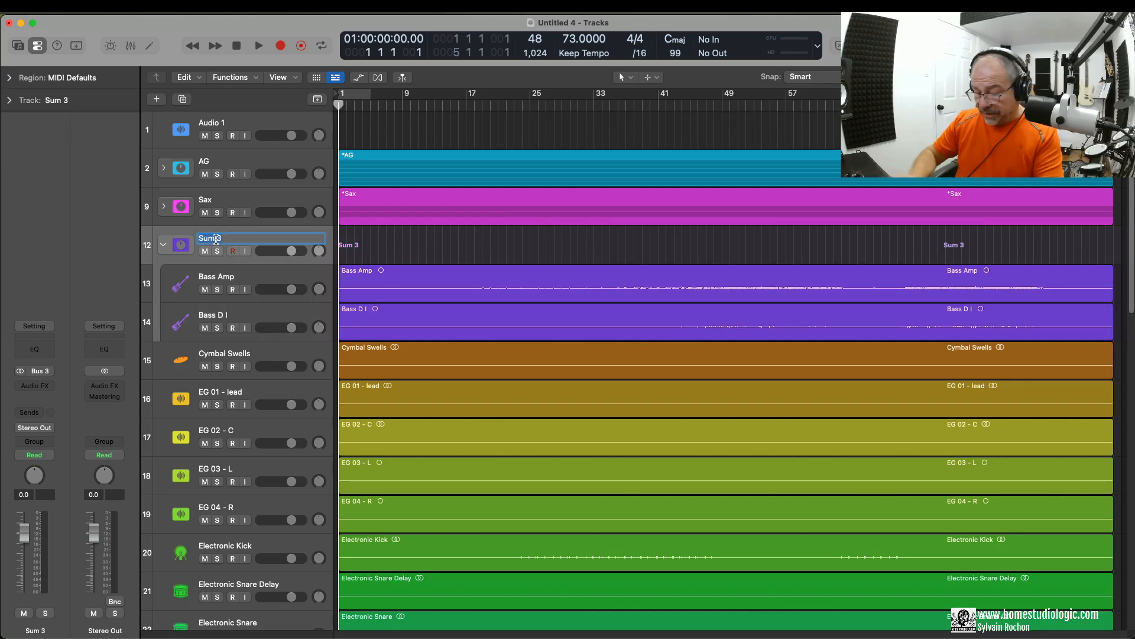
pyautogui.write('Bass')
pyautogui.press('Return')
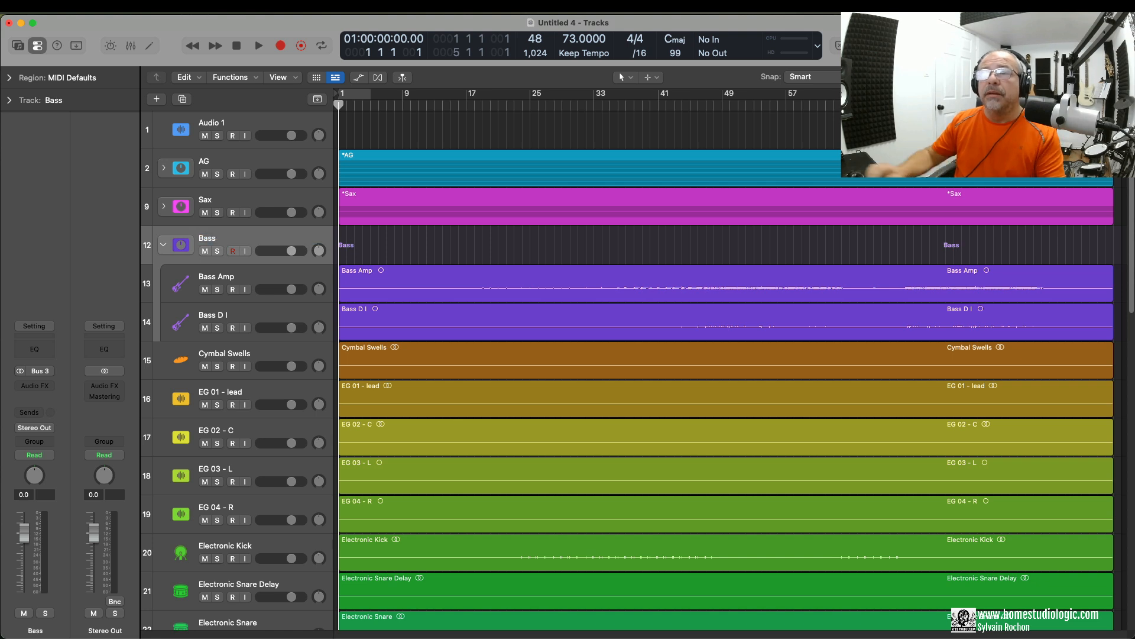
pyautogui.click(164, 244)
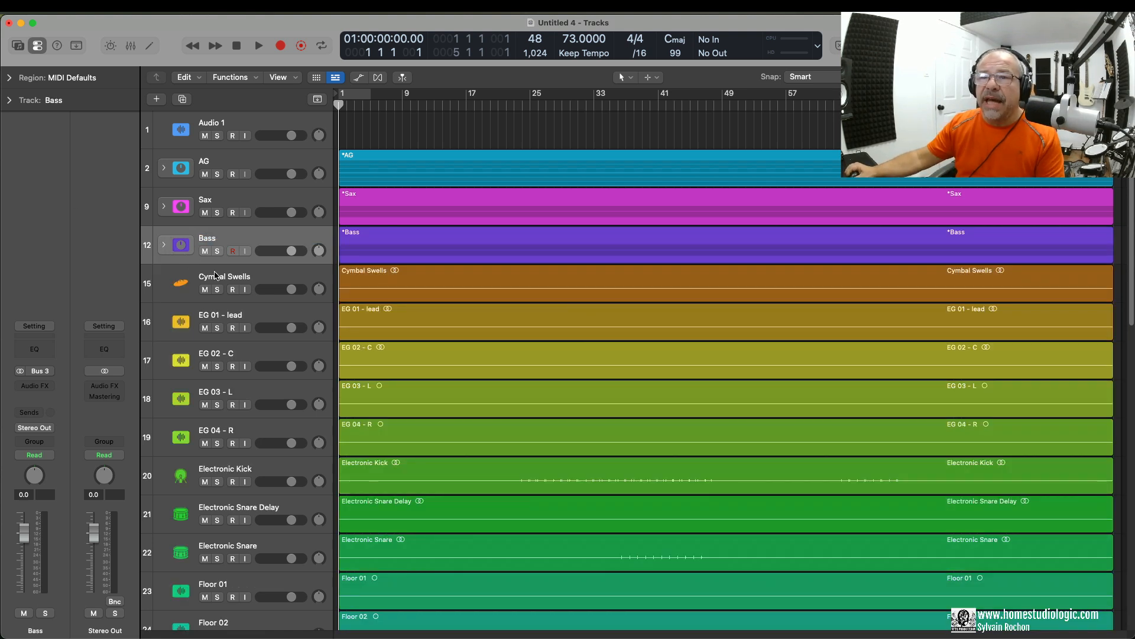
# Group the four electric guitar tracks, EG 01 - lead through EG 04 - R, into a summing stack
pyautogui.scroll(-1, 234, 289)
pyautogui.scroll(-2, 234, 289)
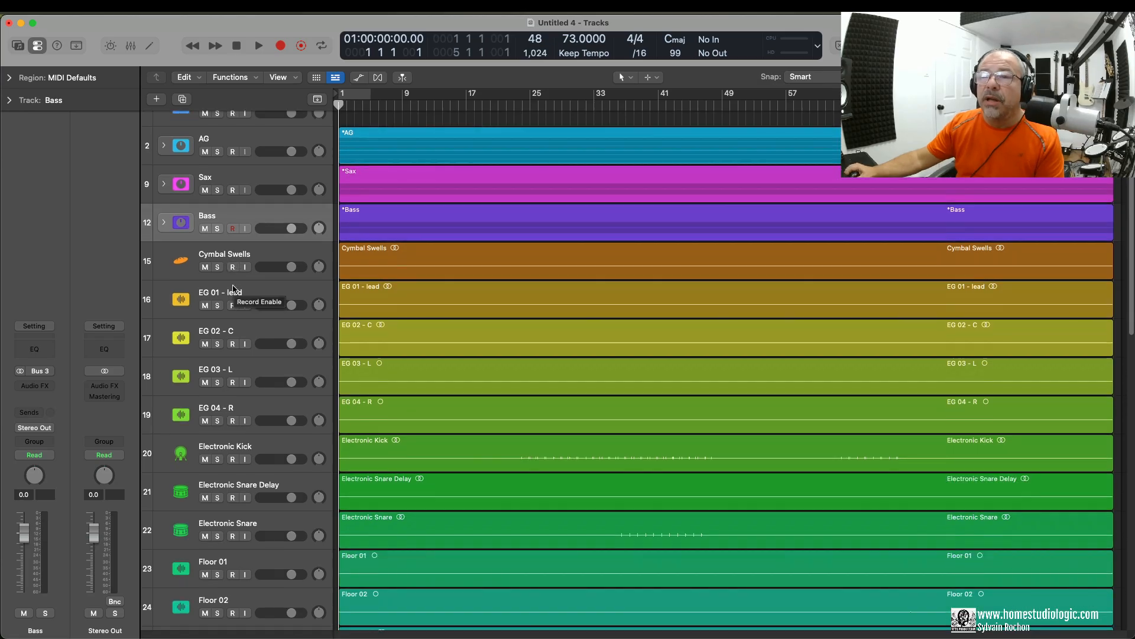
pyautogui.click(228, 294)
pyautogui.keyDown('shift'); pyautogui.click(220, 409); pyautogui.keyUp('shift')
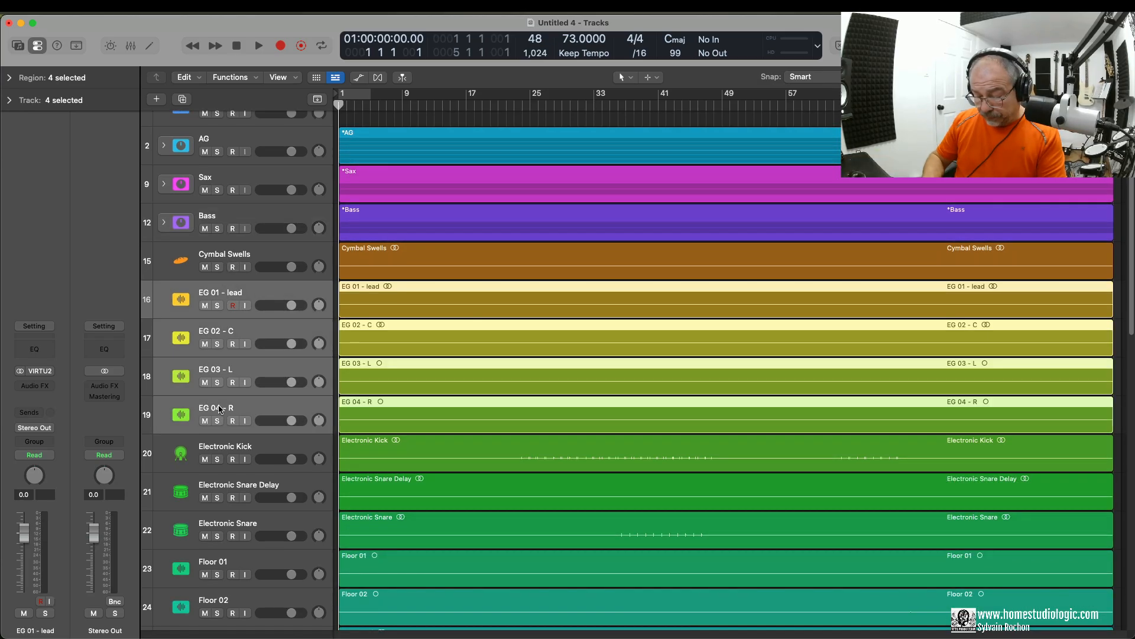
pyautogui.press('super+shift+d')
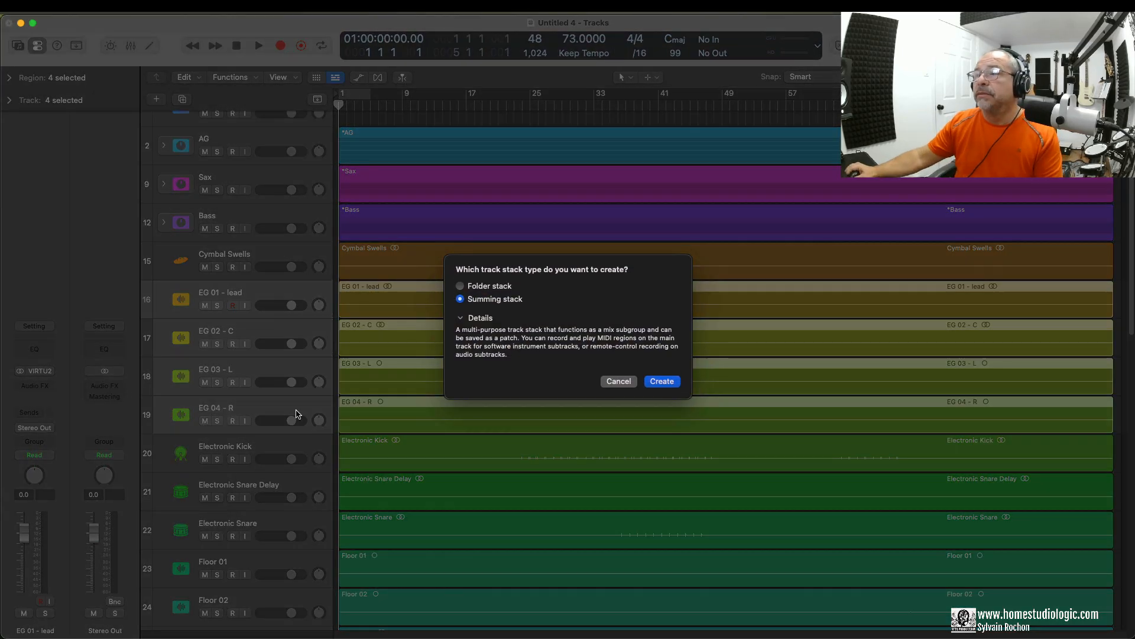
pyautogui.click(651, 382)
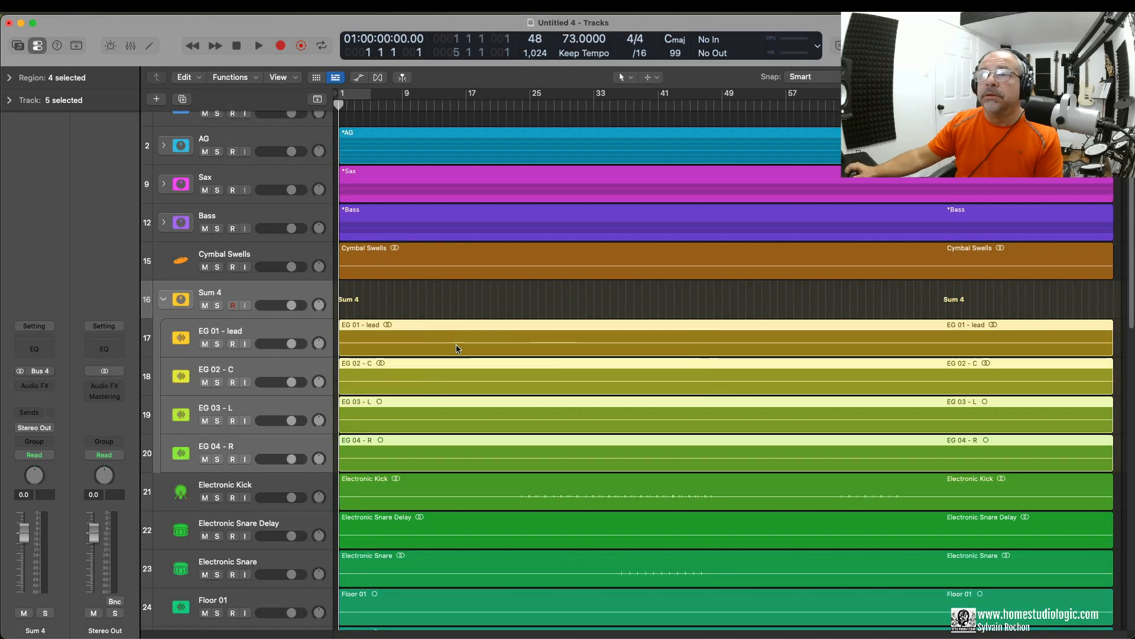
# Color the electric guitar stack, its four tracks and their regions bright blue
pyautogui.hotkey('alt', 'c')
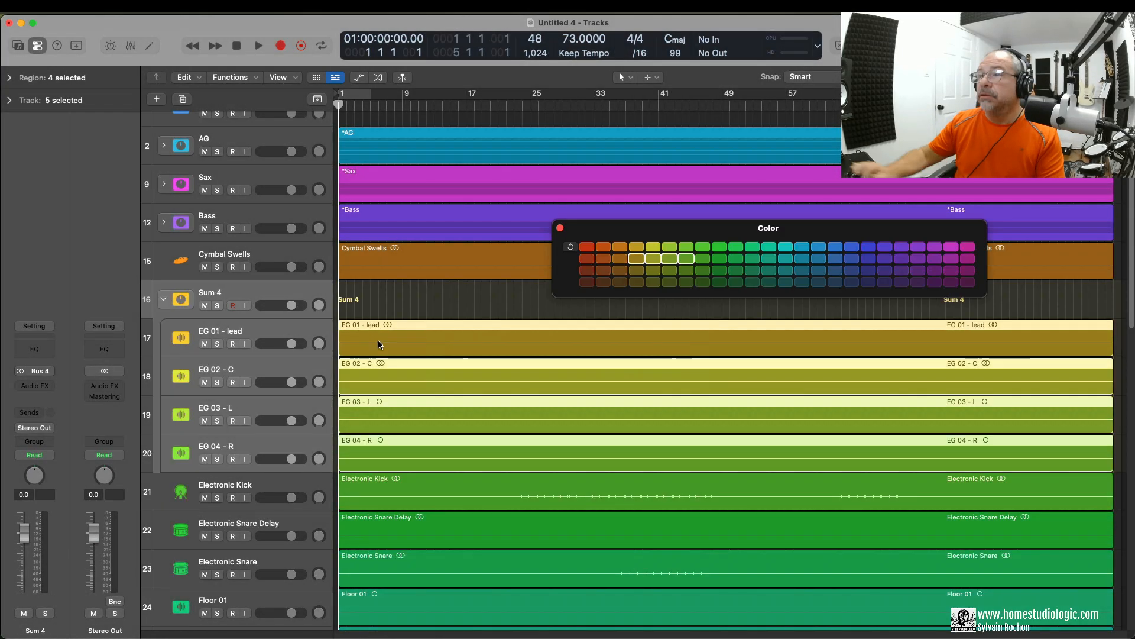
pyautogui.click(851, 246)
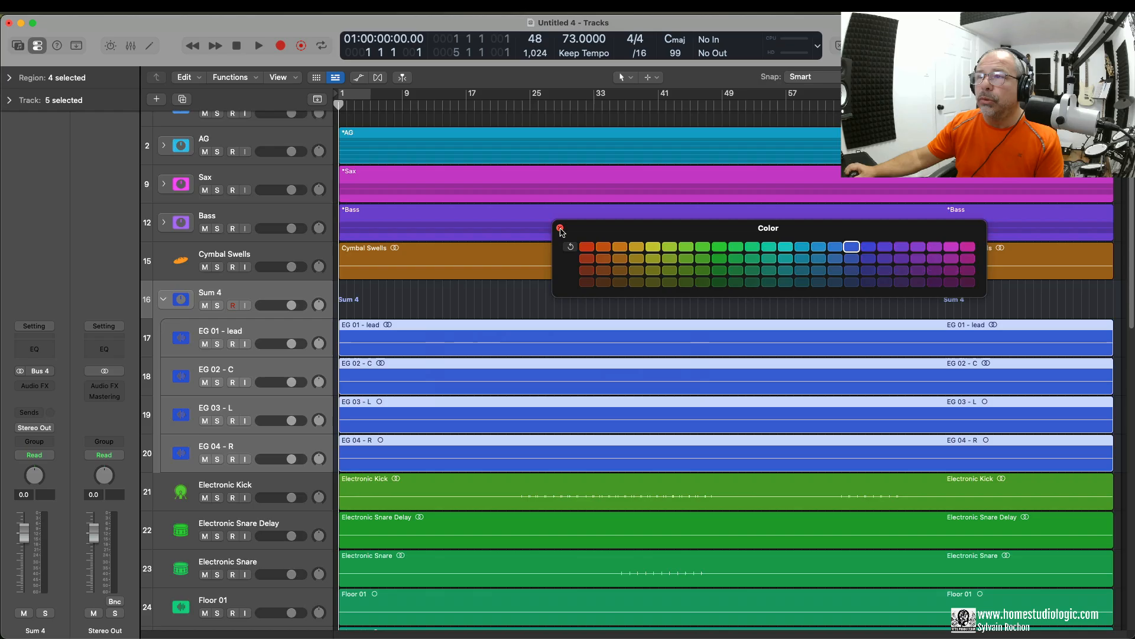
pyautogui.click(560, 228)
# Rename the electric guitar stack as EG and collapse it
pyautogui.doubleClick(213, 294)
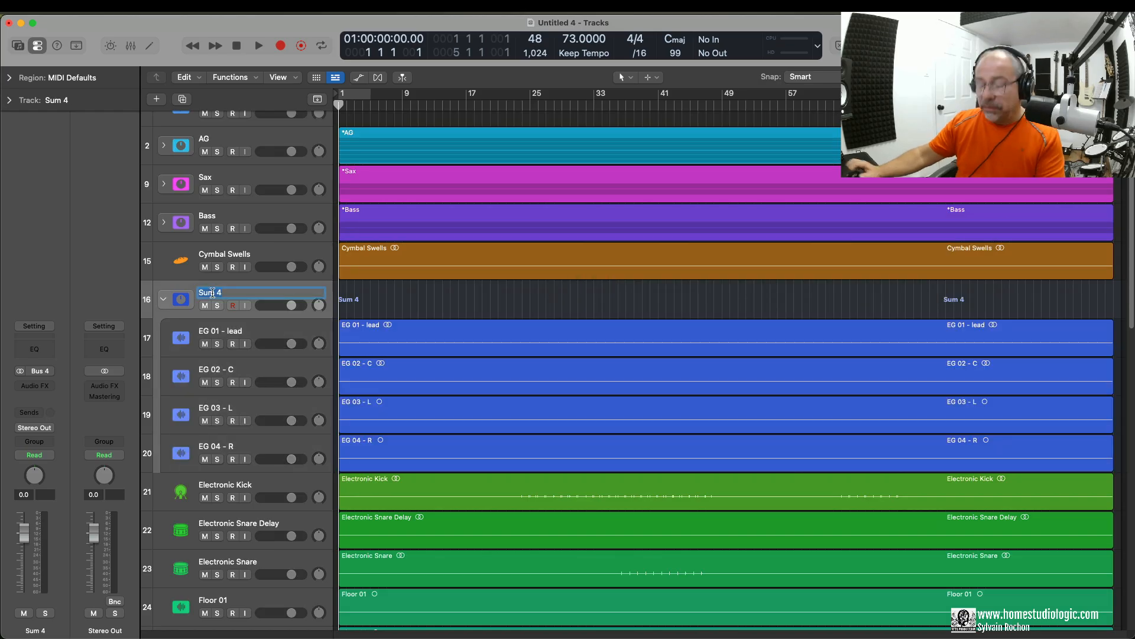
pyautogui.write('E')
pyautogui.press('Return')
pyautogui.click(163, 300)
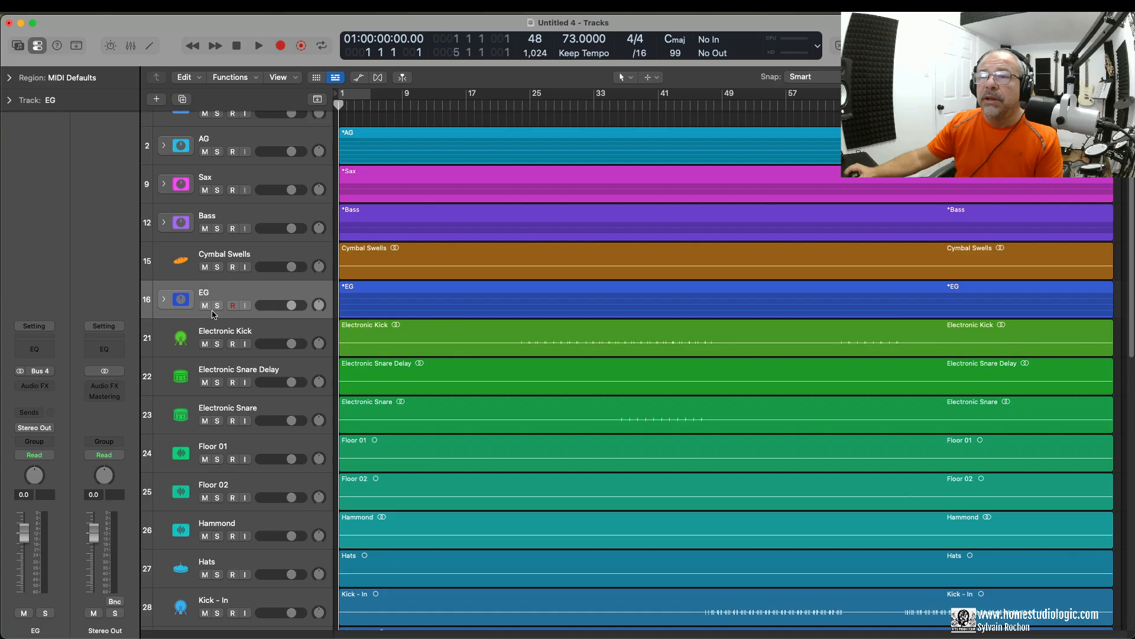
# Group the Electronic Kick, Electronic Snare Delay and Electronic Snare tracks into a summing stack
pyautogui.scroll(-2, 213, 314)
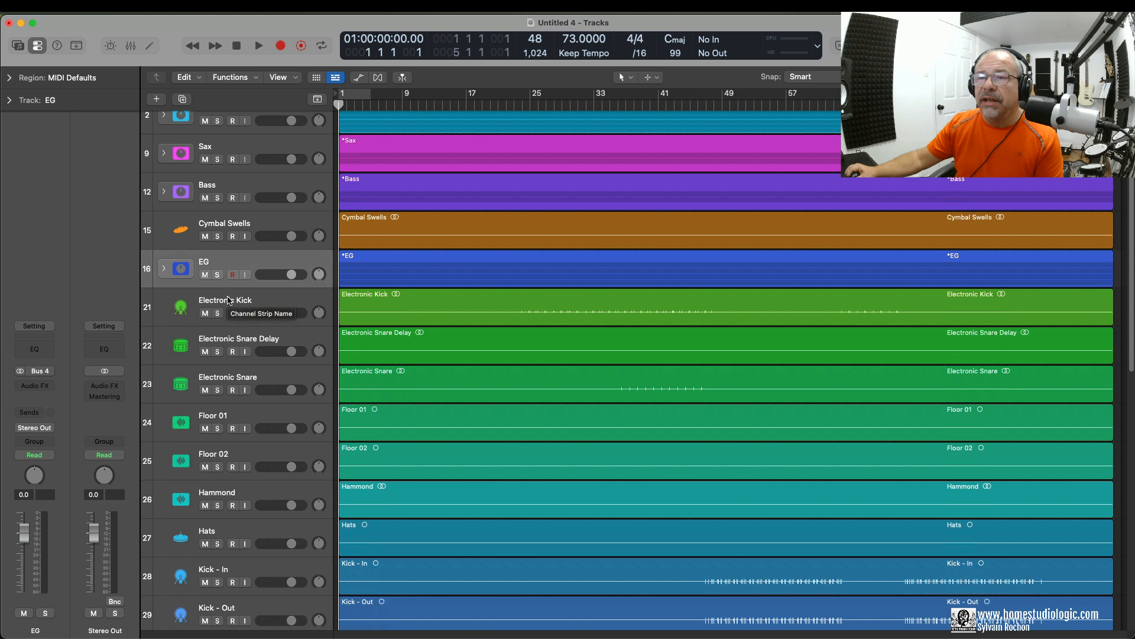
pyautogui.click(229, 300)
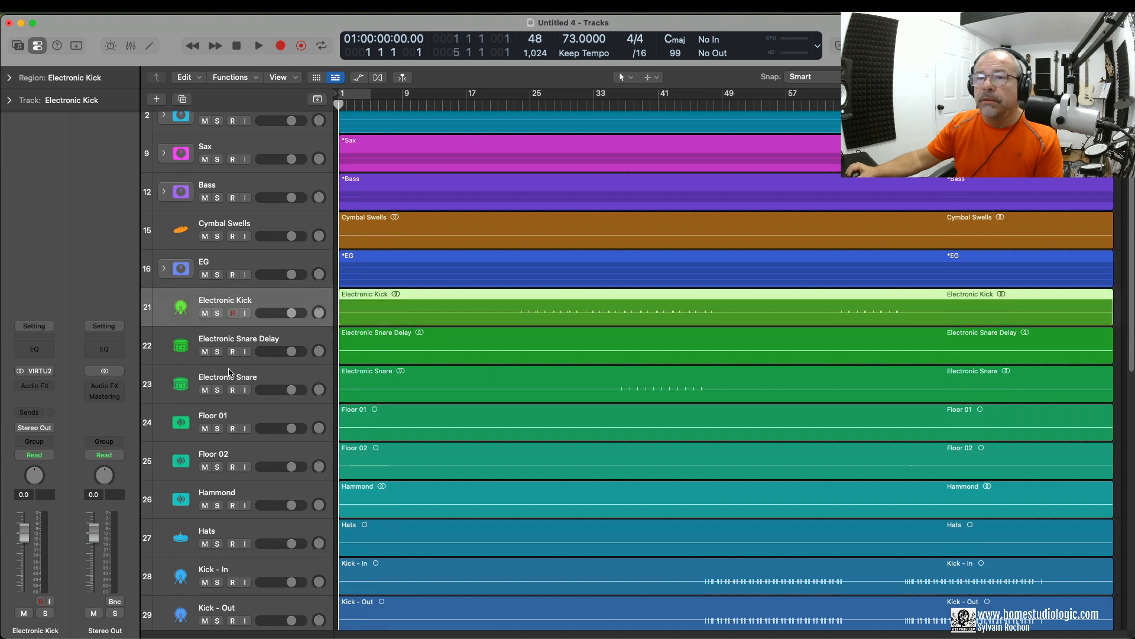
pyautogui.keyDown('shift'); pyautogui.click(234, 377); pyautogui.keyUp('shift')
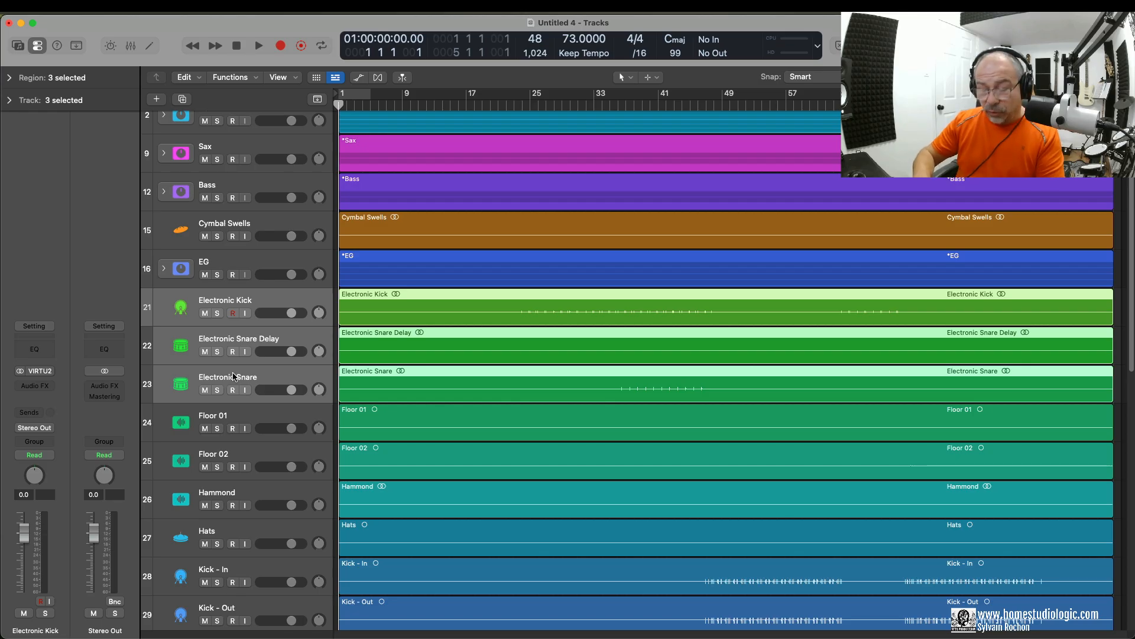
pyautogui.press('shift+super+d')
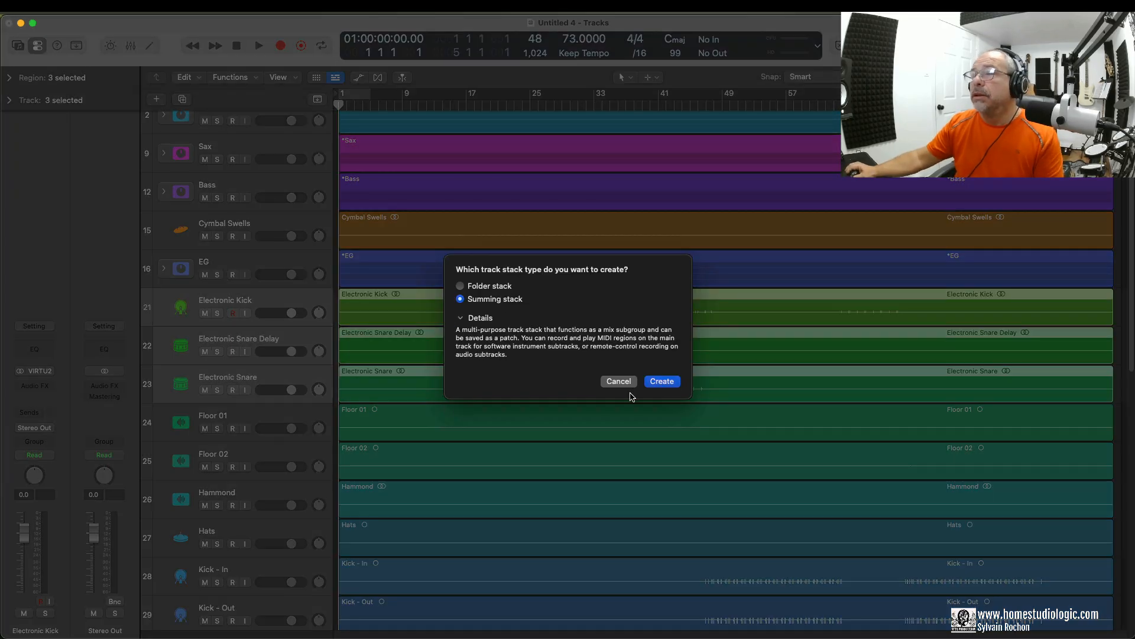
pyautogui.click(672, 385)
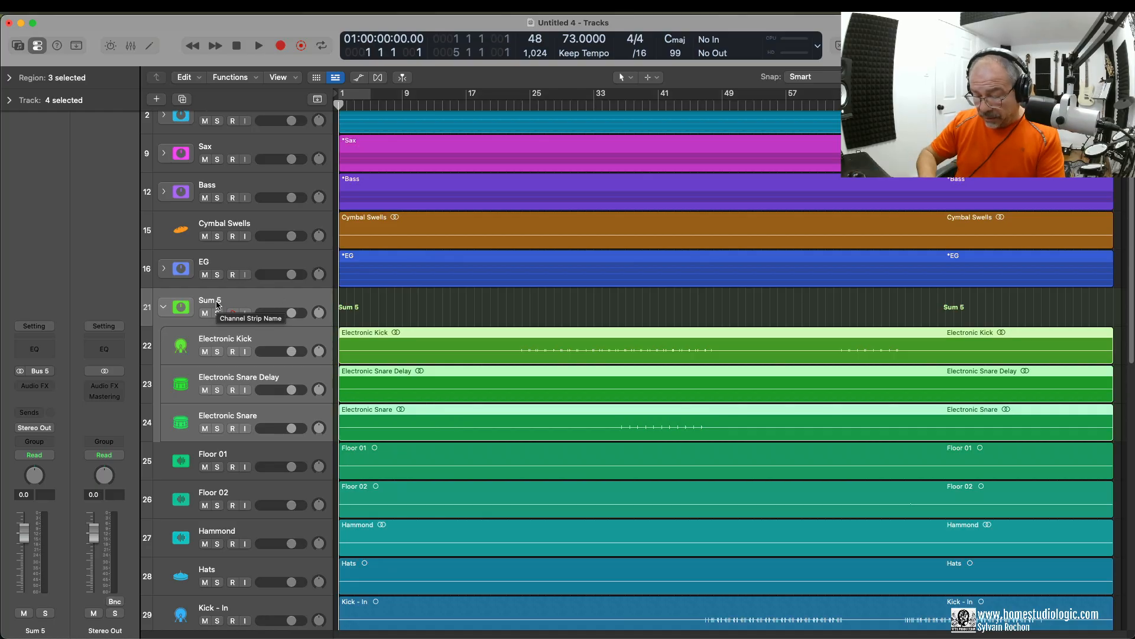
# Color the electronic drum stack, its three tracks and their regions a darker shade of red
pyautogui.hotkey('alt', 'c')
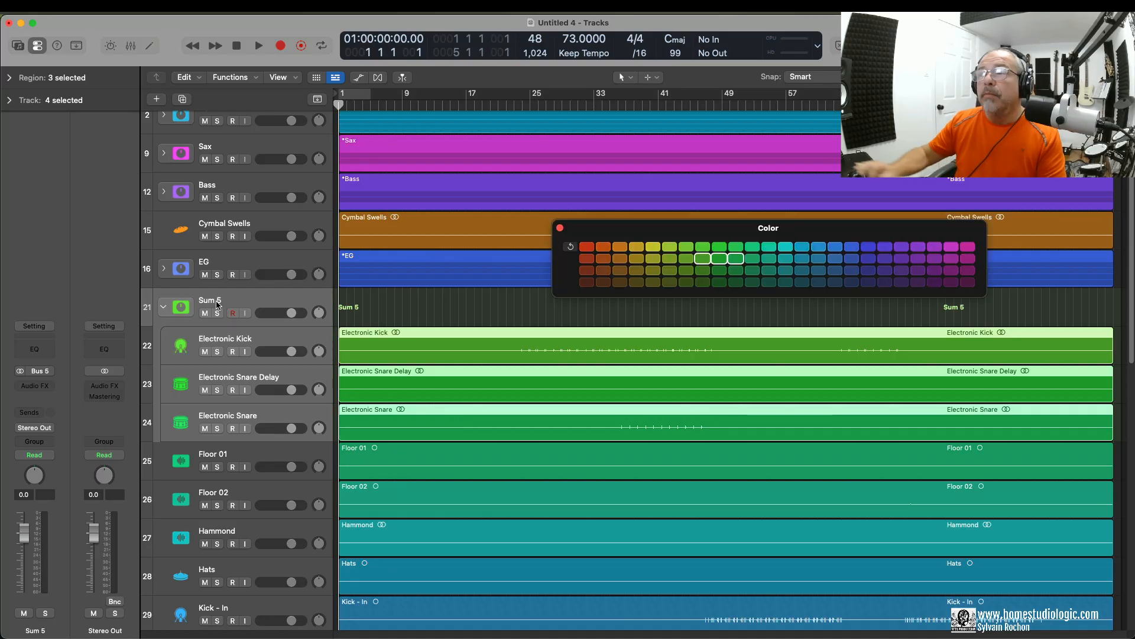
pyautogui.click(588, 260)
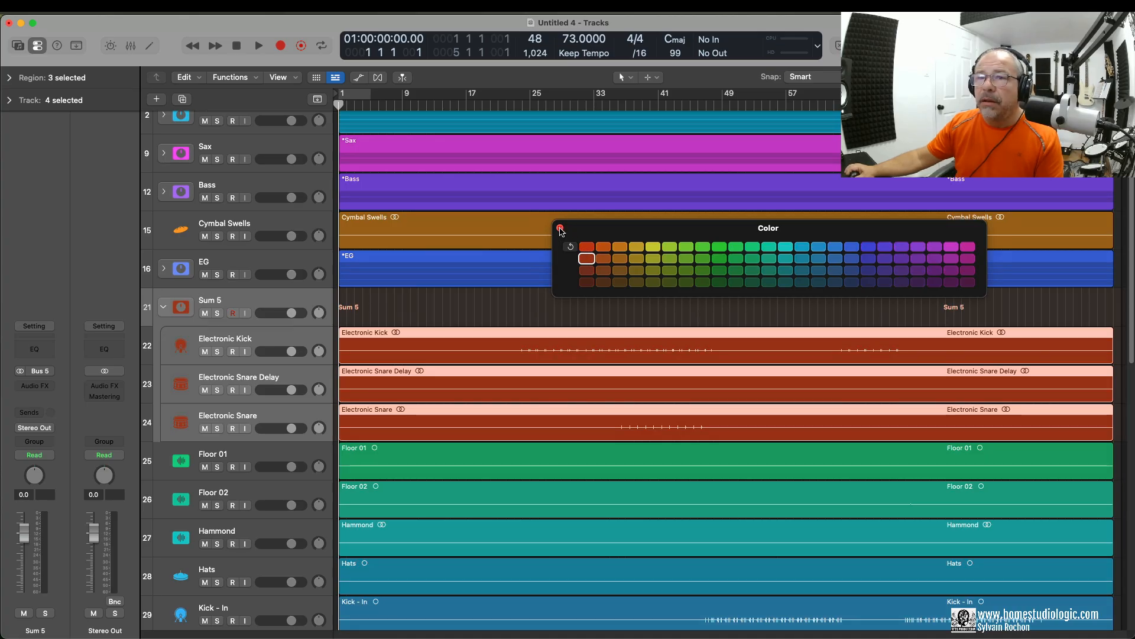
pyautogui.click(559, 228)
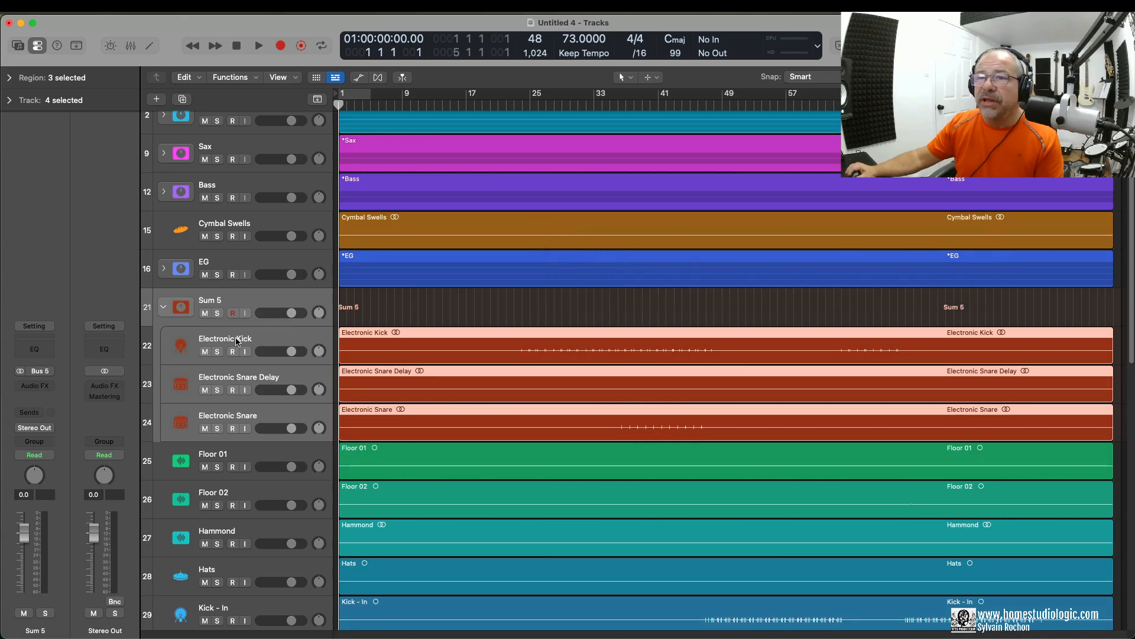
# Rename the electronic drum stack as Elec Drums and collapse it
pyautogui.doubleClick(211, 300)
pyautogui.write('E')
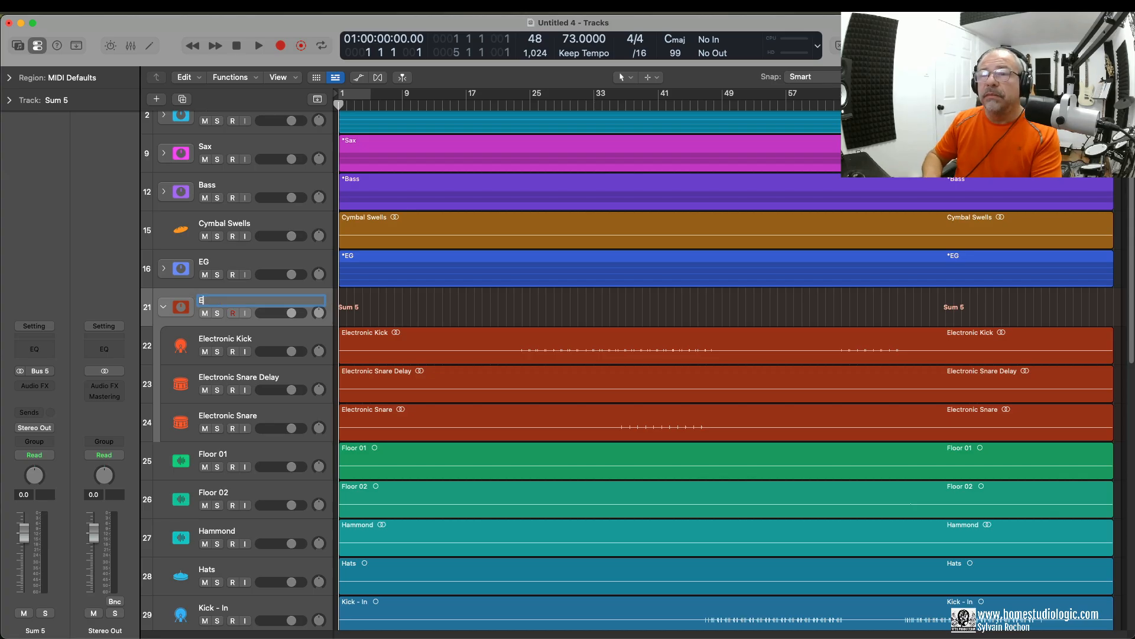
pyautogui.write('lec Drums')
pyautogui.press('Return')
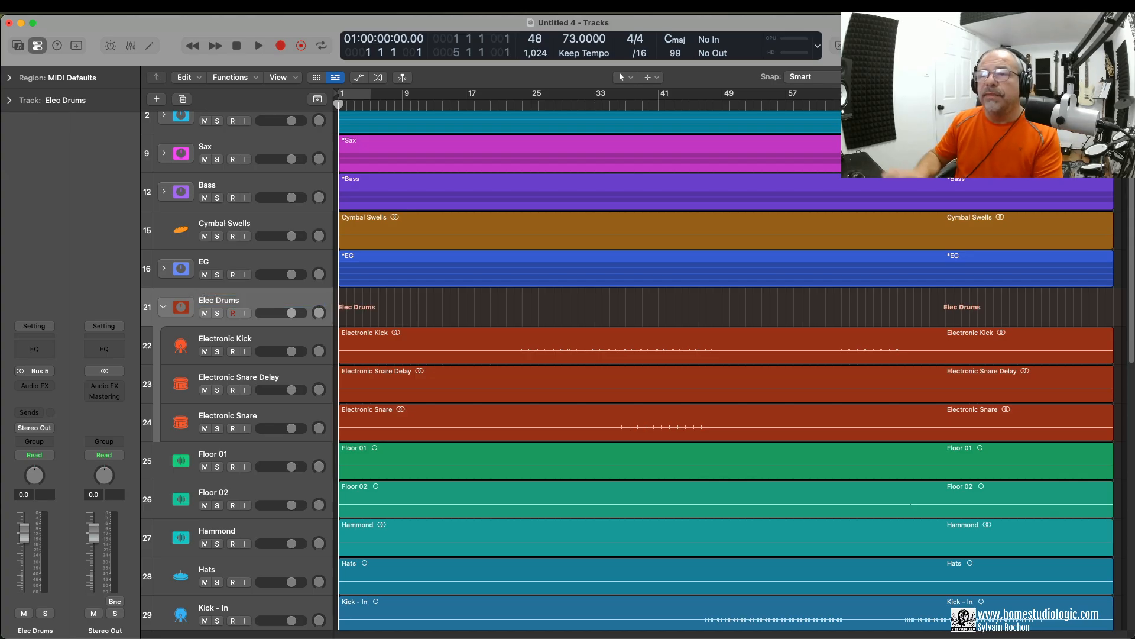
pyautogui.click(164, 307)
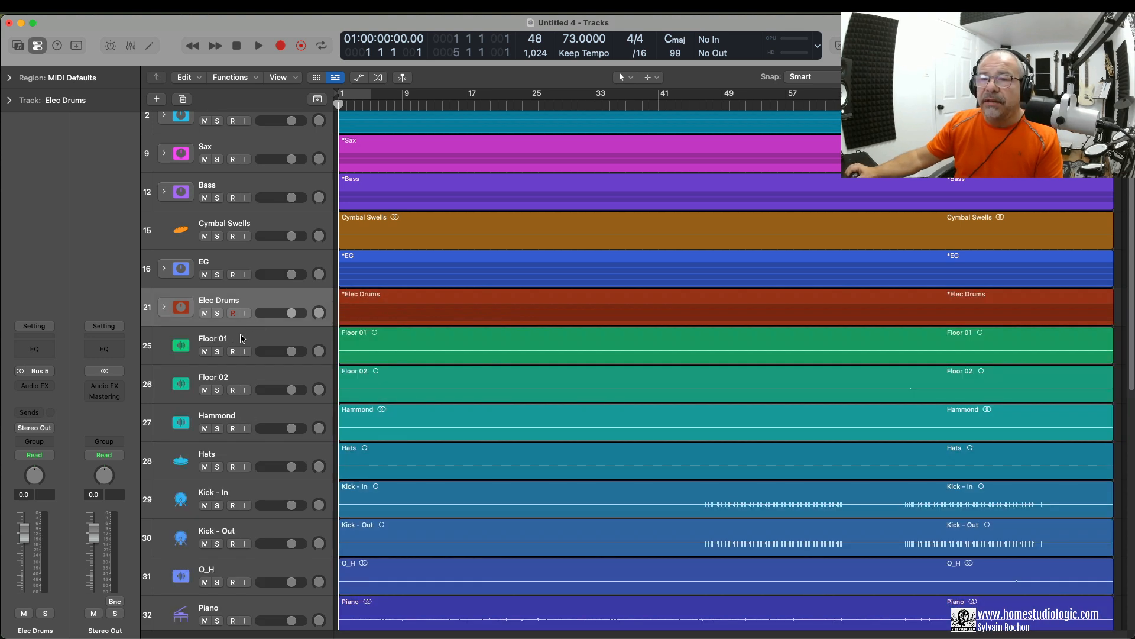
# Audition the Hammond track soloed from around bar 71, then stop playback and turn its solo off
pyautogui.click(237, 415)
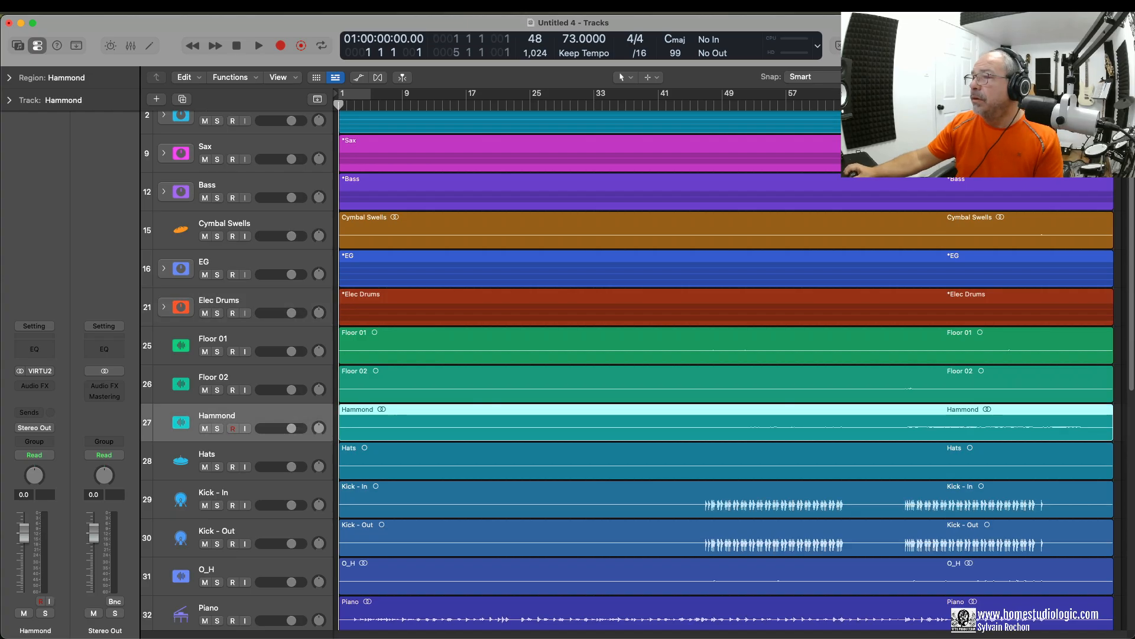
pyautogui.click(889, 106)
pyautogui.click(903, 106)
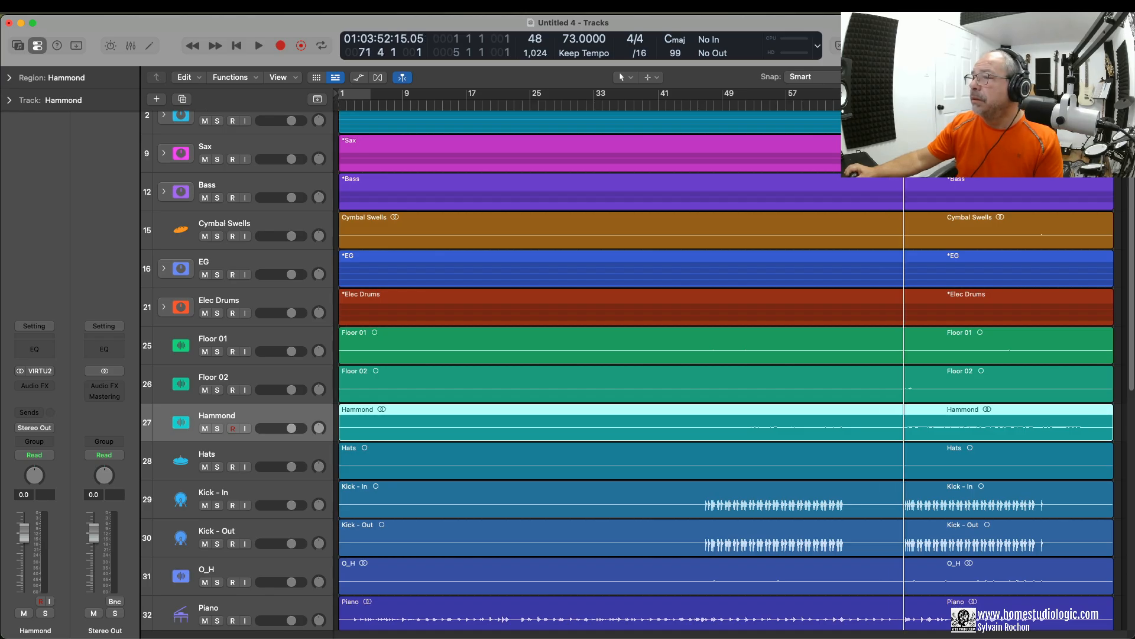
pyautogui.click(217, 428)
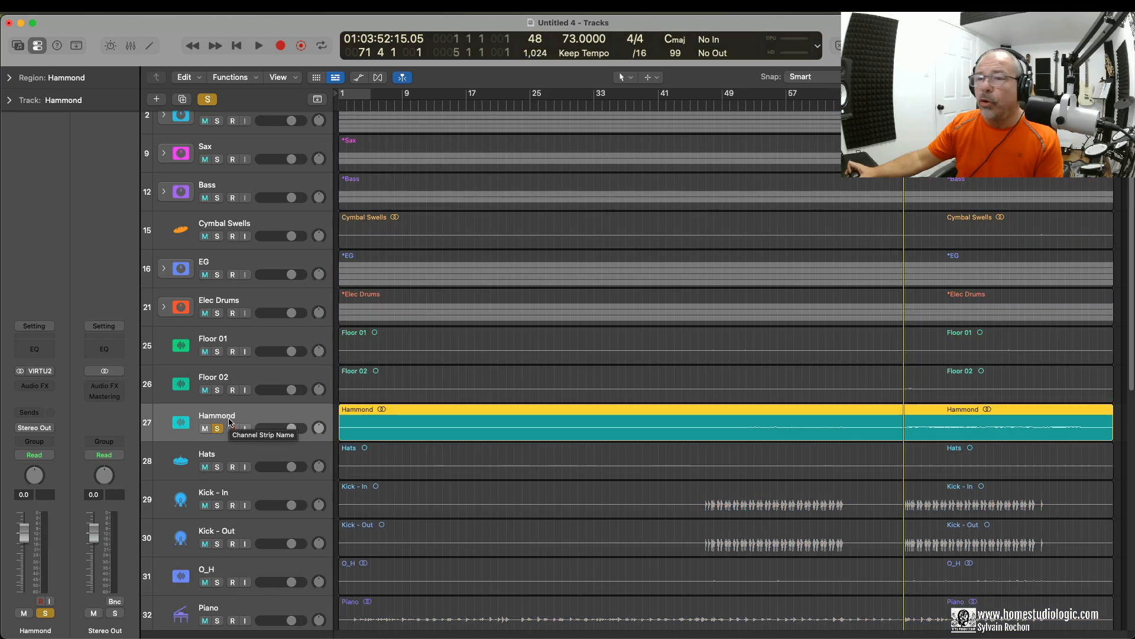
pyautogui.press('space')
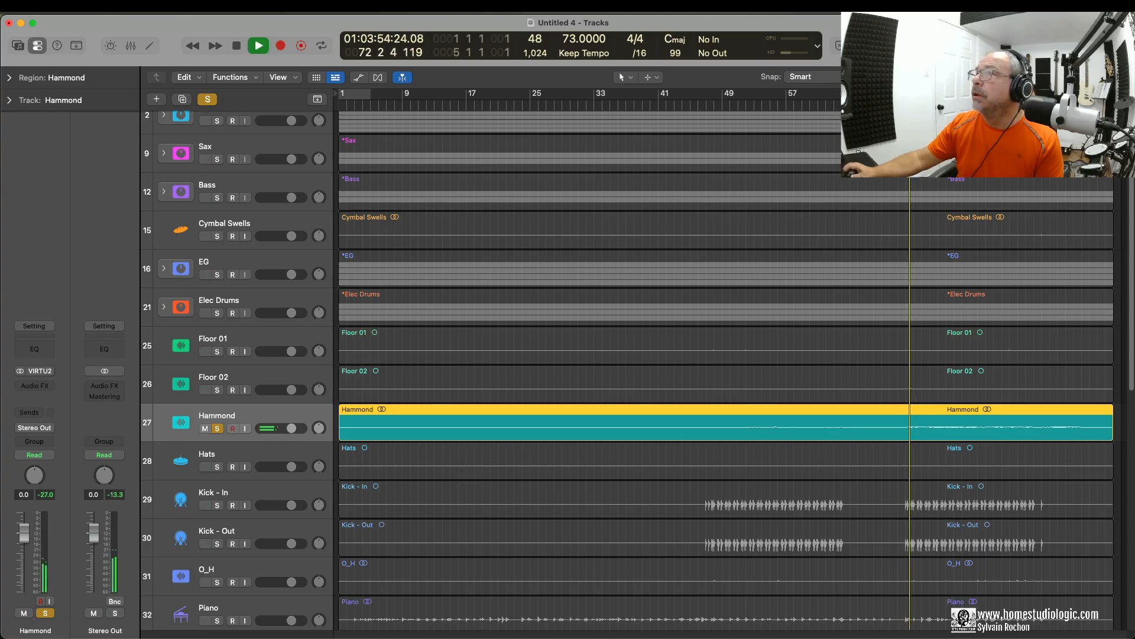
pyautogui.press('space')
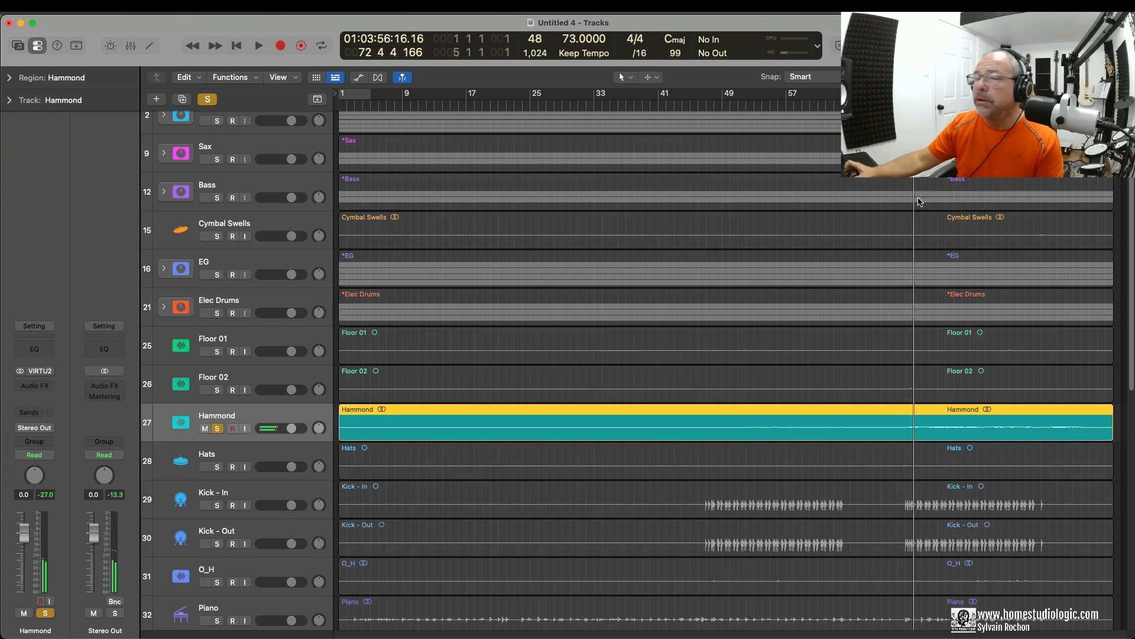
pyautogui.click(219, 429)
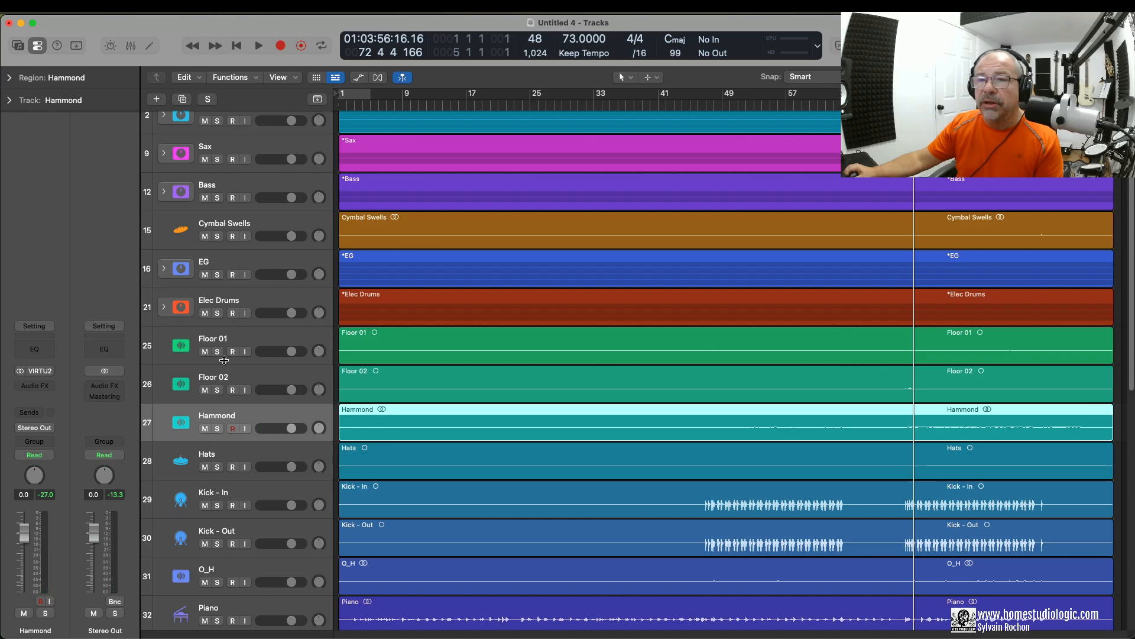
# Group the acoustic drum tracks (Floor, Hats, Kick, O_H, Rack, Ride, Room and Snare) into a summing stack
pyautogui.click(224, 339)
pyautogui.keyDown('shift'); pyautogui.click(222, 374); pyautogui.keyUp('shift')
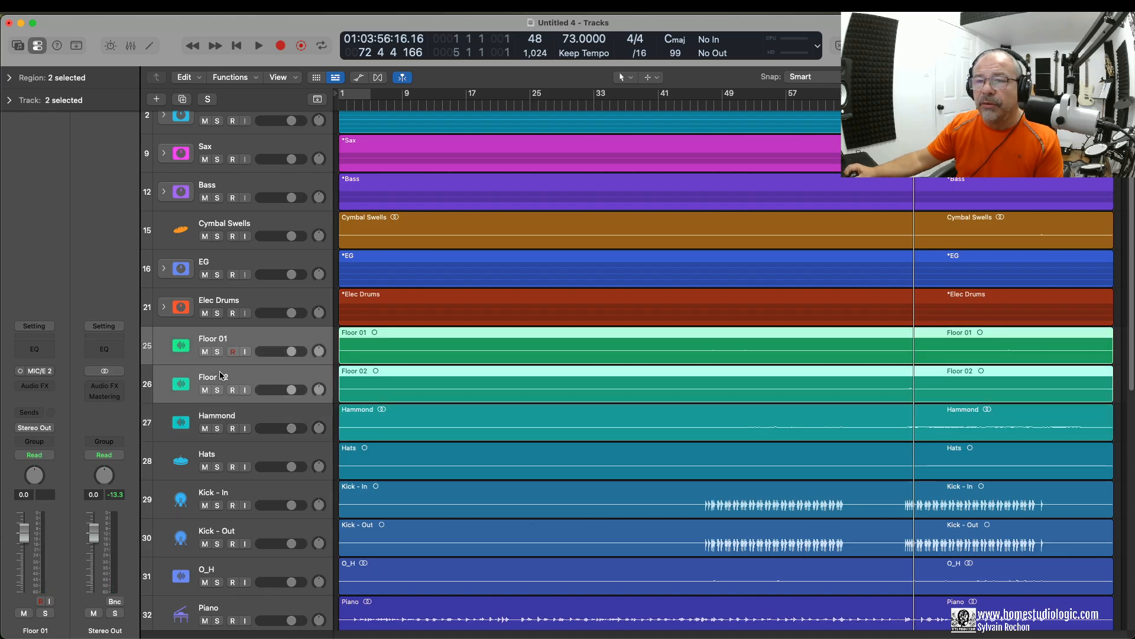
pyautogui.scroll(-1, 247, 439)
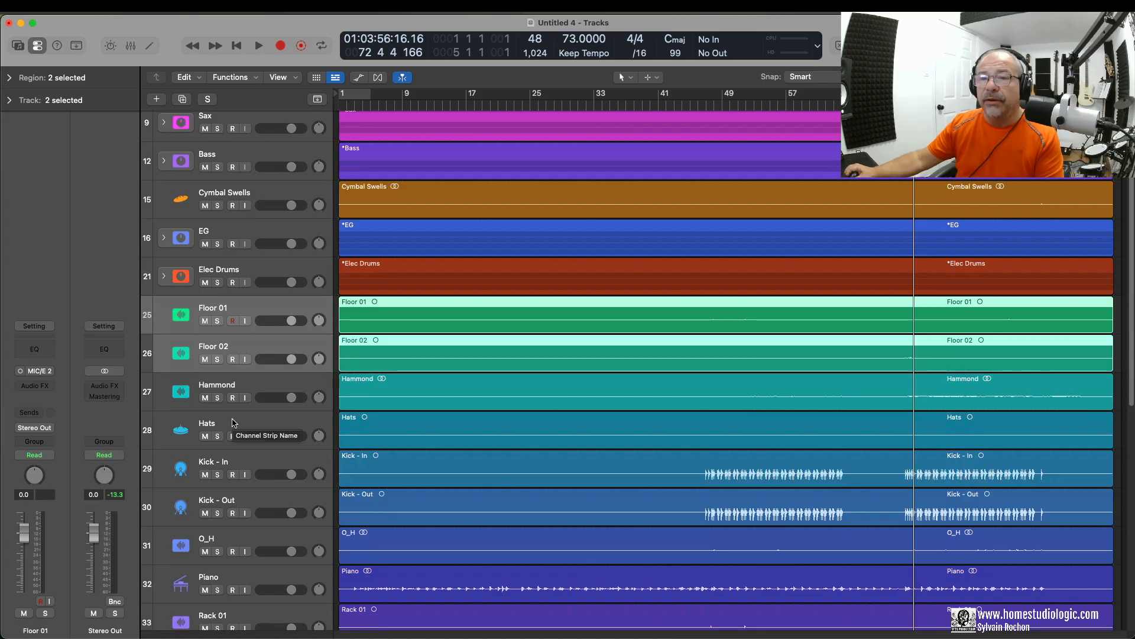
pyautogui.keyDown('shift'); pyautogui.click(234, 437); pyautogui.keyUp('shift')
pyautogui.keyDown('shift'); pyautogui.click(237, 457); pyautogui.keyUp('shift')
pyautogui.keyDown('shift'); pyautogui.click(247, 497); pyautogui.keyUp('shift')
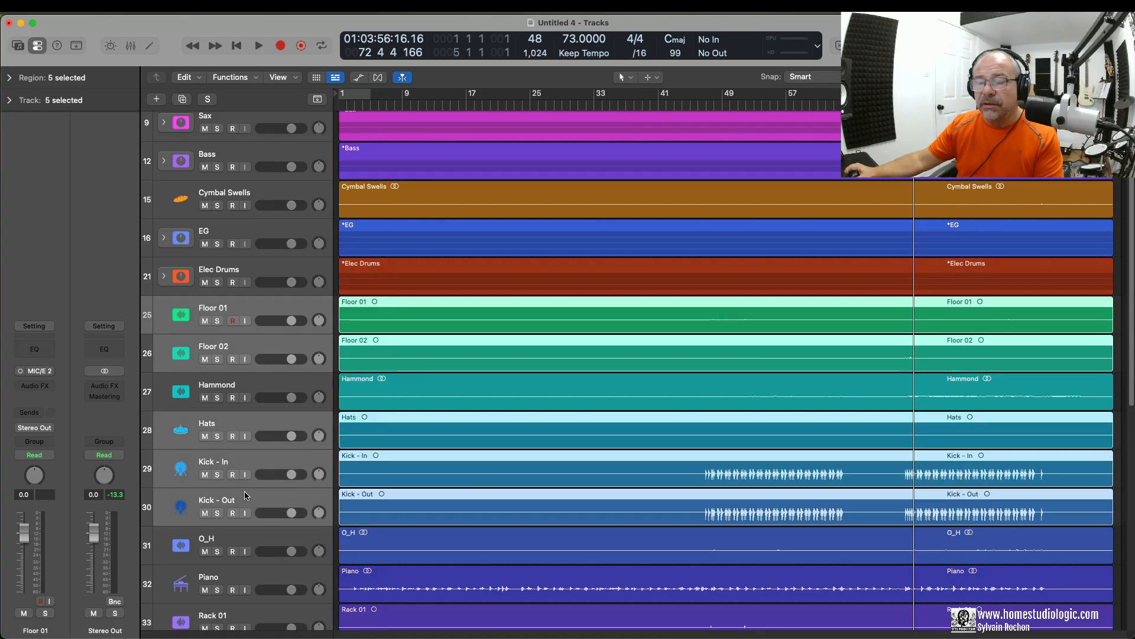
pyautogui.scroll(-1, 247, 495)
pyautogui.keyDown('shift'); pyautogui.click(248, 495); pyautogui.keyUp('shift')
pyautogui.scroll(-3, 244, 500)
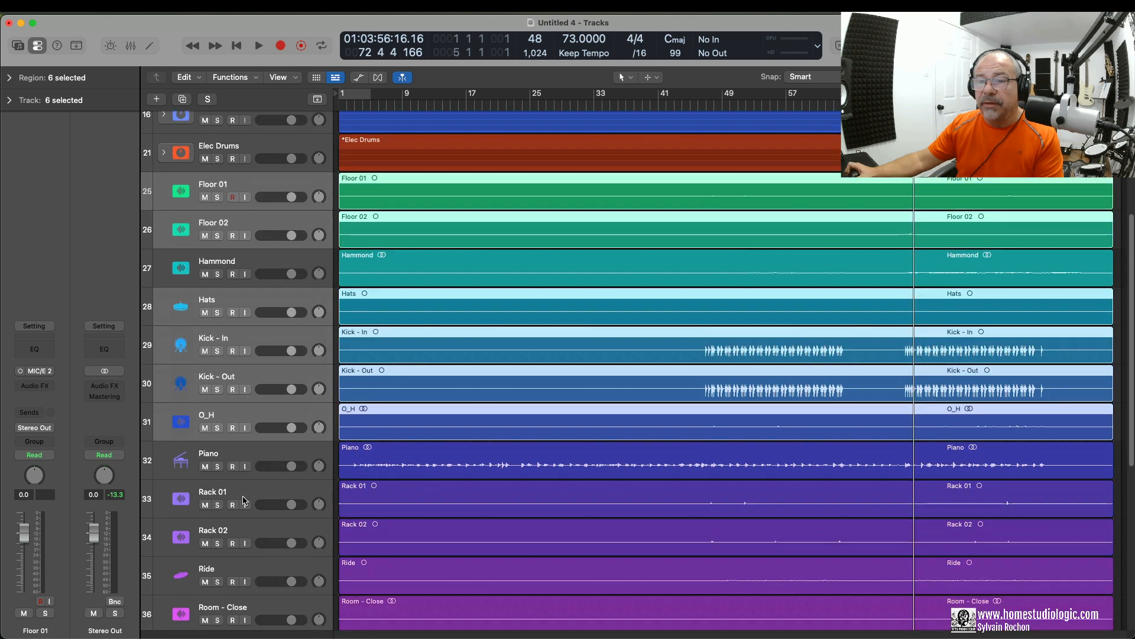
pyautogui.keyDown('shift'); pyautogui.click(243, 498); pyautogui.keyUp('shift')
pyautogui.keyDown('shift'); pyautogui.click(242, 528); pyautogui.keyUp('shift')
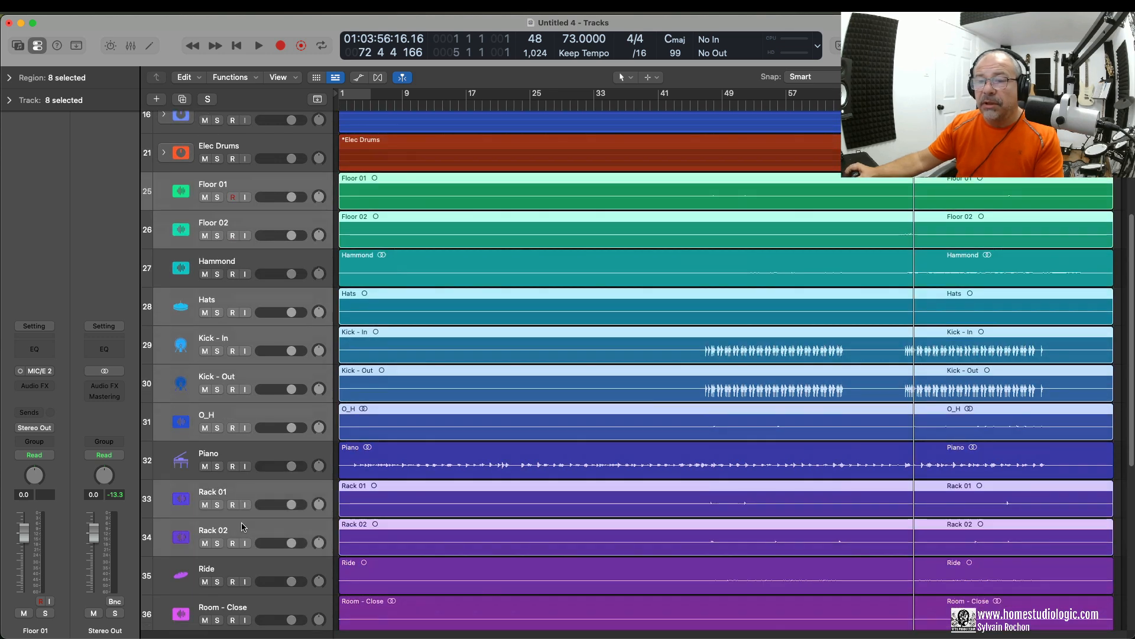
pyautogui.scroll(-2, 243, 527)
pyautogui.keyDown('shift'); pyautogui.click(235, 503); pyautogui.keyUp('shift')
pyautogui.keyDown('shift'); pyautogui.click(236, 535); pyautogui.keyUp('shift')
pyautogui.scroll(-3, 231, 520)
pyautogui.keyDown('shift'); pyautogui.click(226, 500); pyautogui.keyUp('shift')
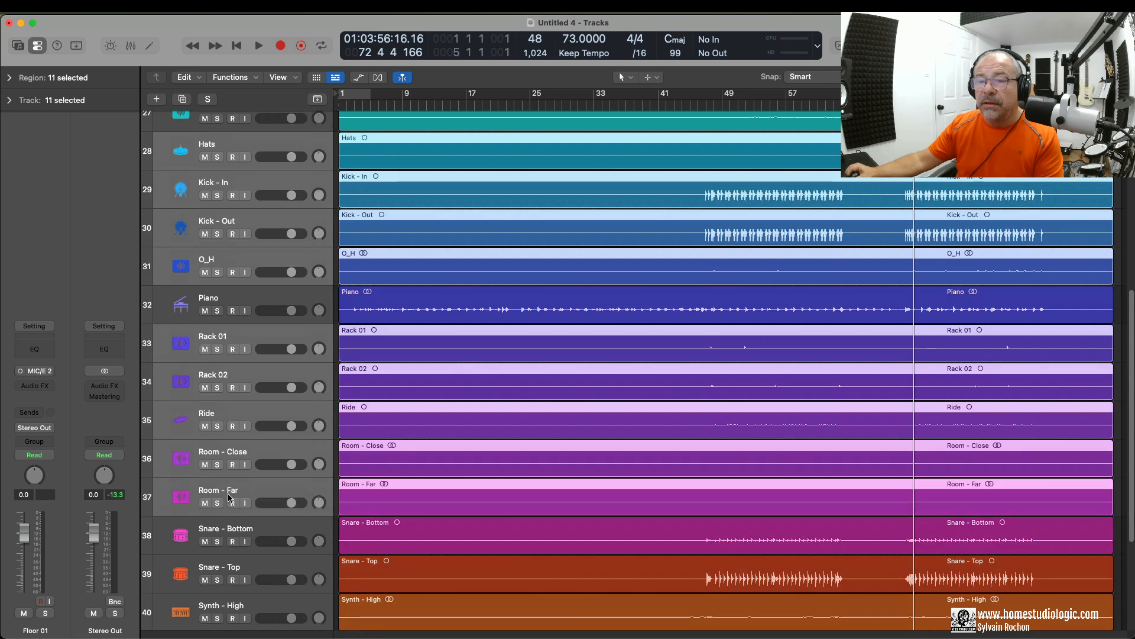
pyautogui.keyDown('shift'); pyautogui.click(233, 527); pyautogui.keyUp('shift')
pyautogui.scroll(-1, 232, 527)
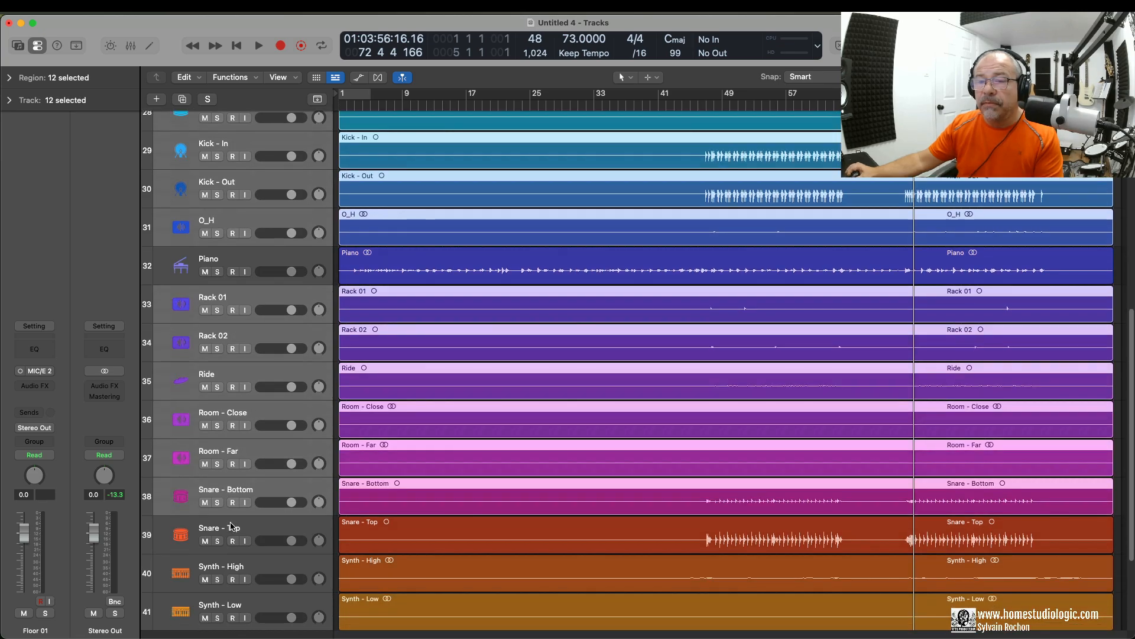
pyautogui.keyDown('shift'); pyautogui.click(231, 527); pyautogui.keyUp('shift')
pyautogui.scroll(-3, 231, 525)
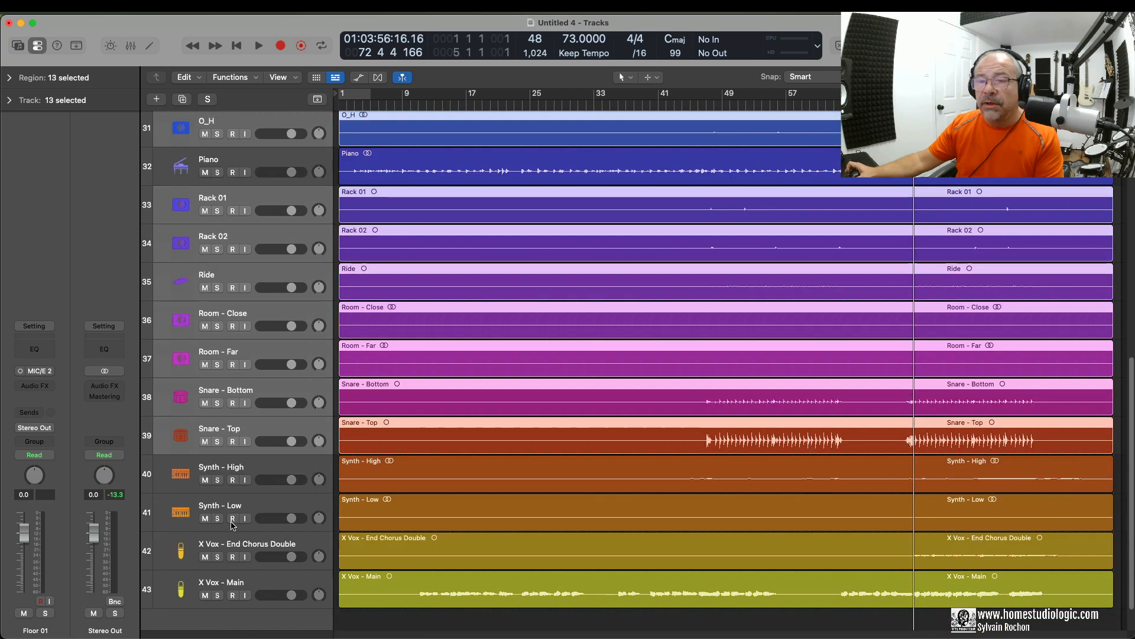
pyautogui.scroll(4, 233, 525)
pyautogui.press('super+shift+d')
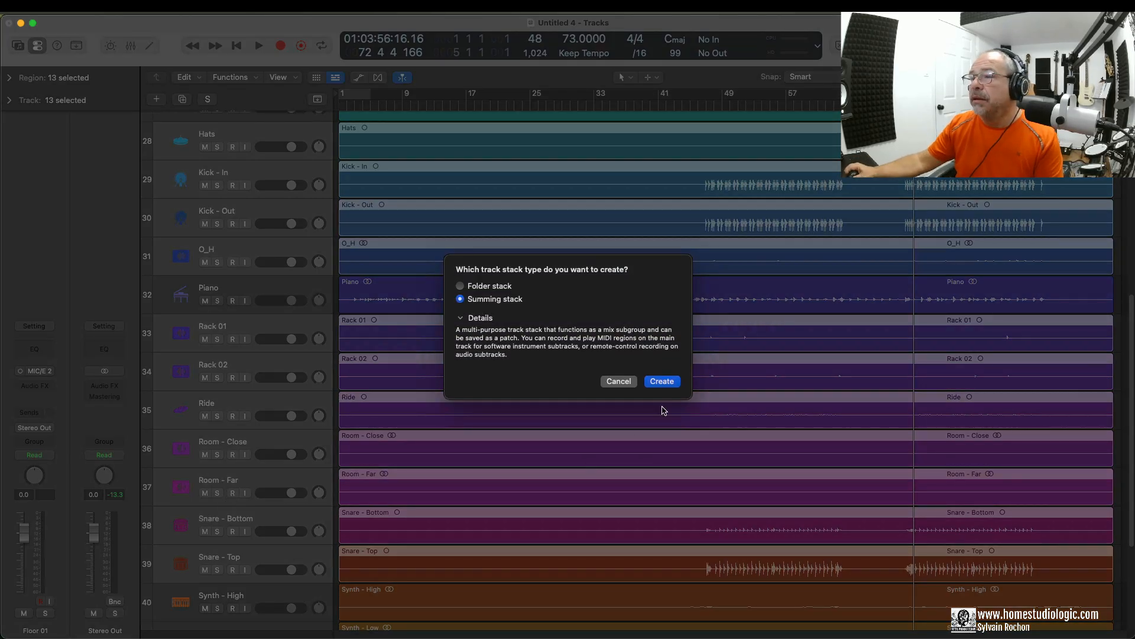
pyautogui.click(662, 381)
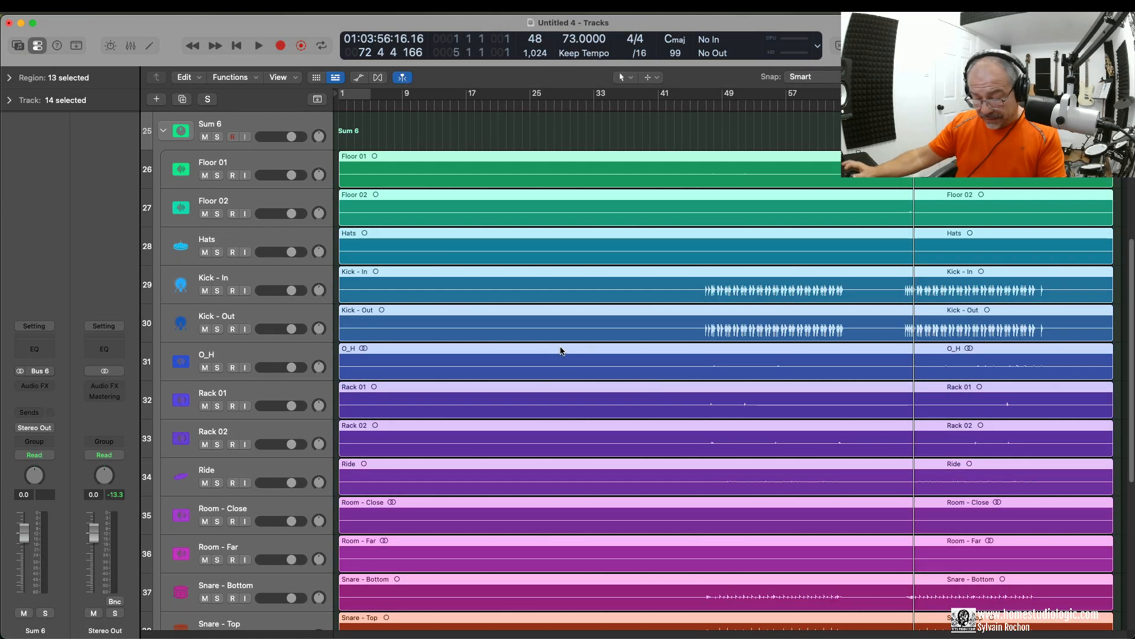
# Color the new acoustic drum stack, its tracks and their regions bright red
pyautogui.hotkey('alt', 'c')
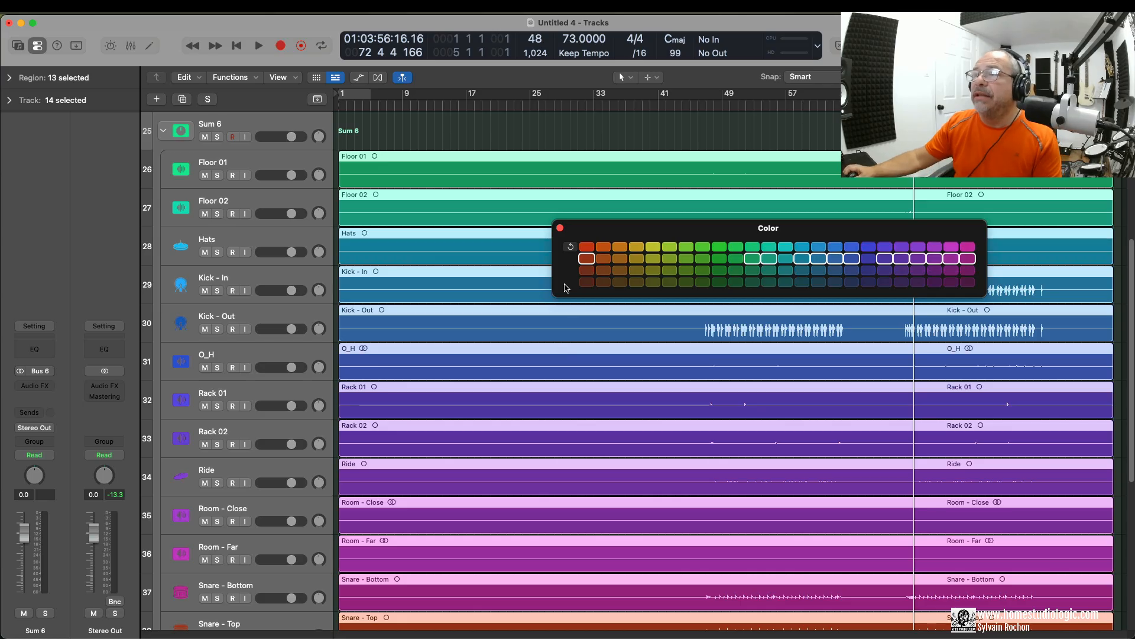
pyautogui.click(585, 247)
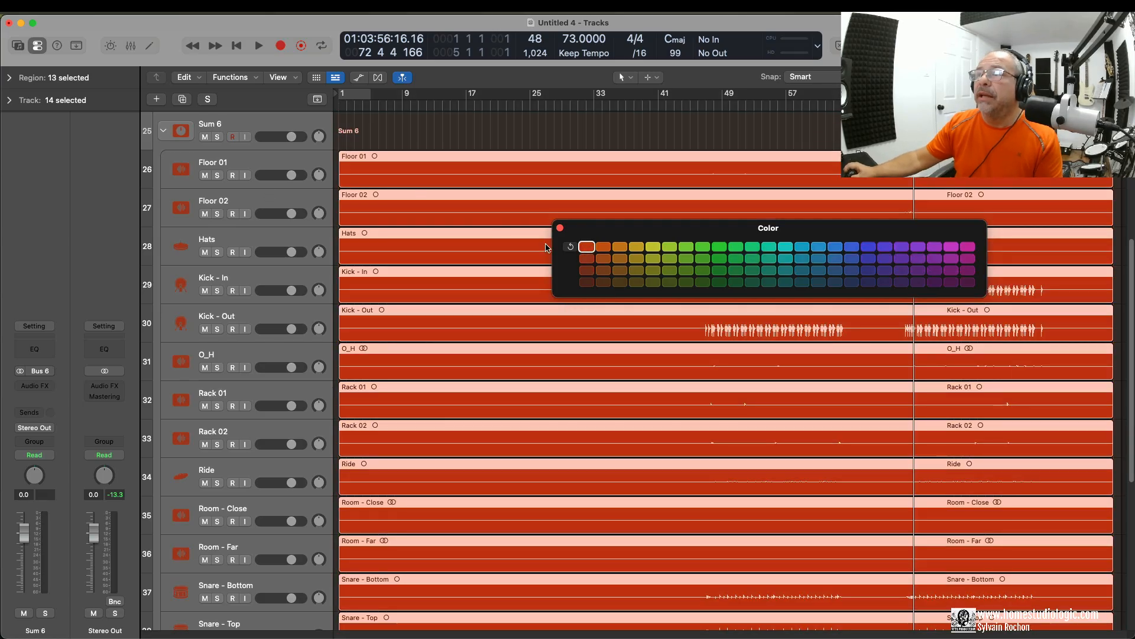
pyautogui.click(561, 228)
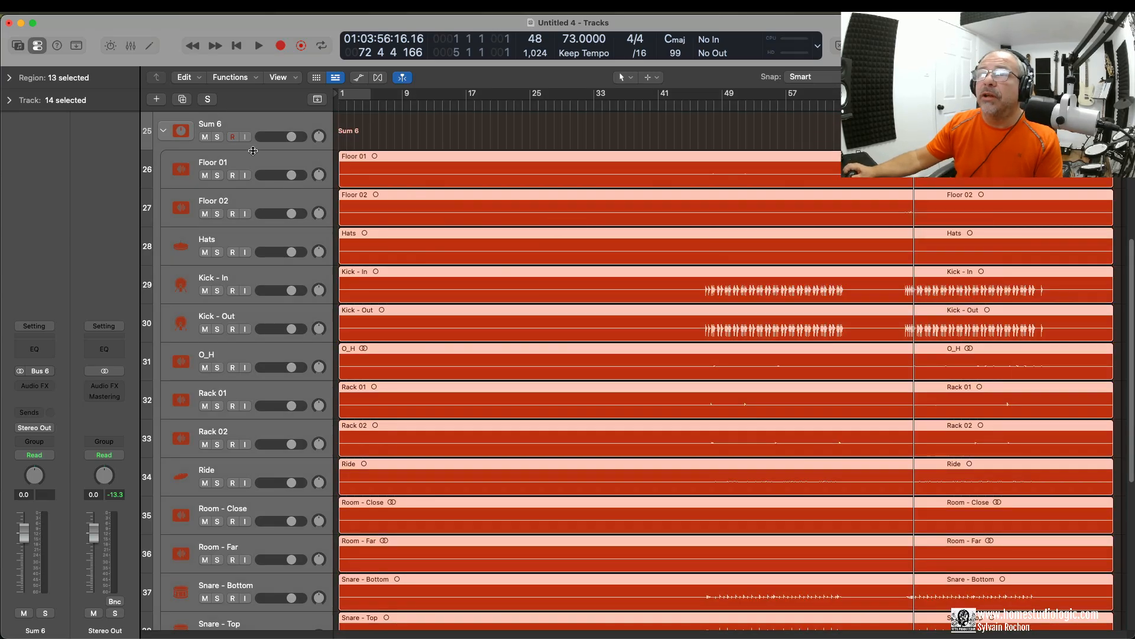
# Rename the acoustic drum stack as Drums and collapse it
pyautogui.doubleClick(223, 124)
pyautogui.write('D')
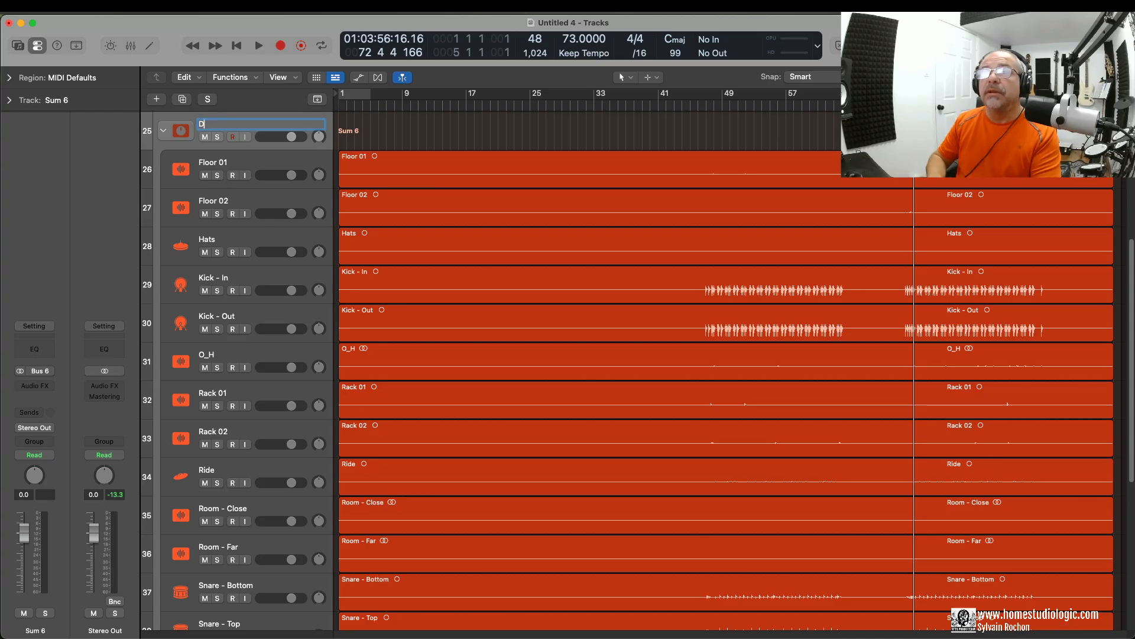
pyautogui.write('rums')
pyautogui.press('Return')
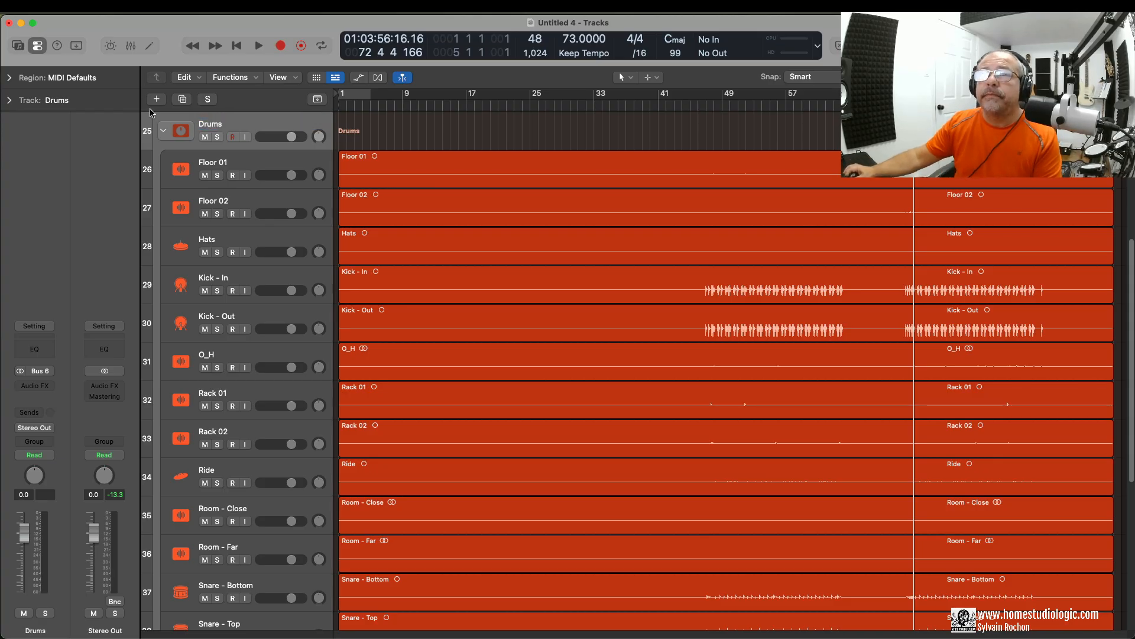
pyautogui.click(162, 131)
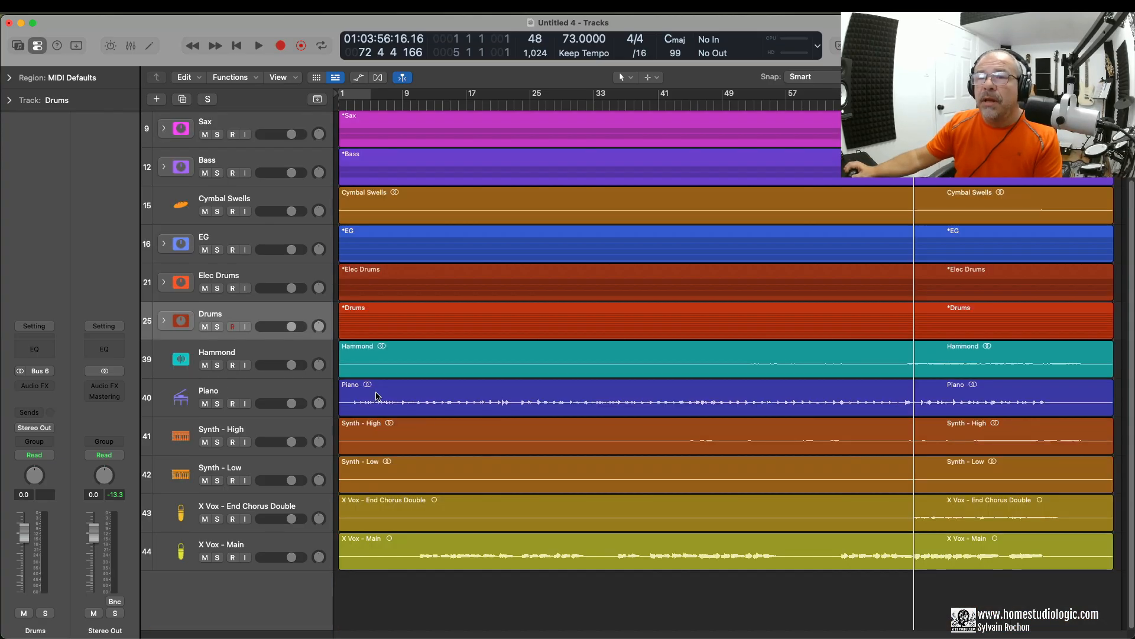
# Group the Hammond, Synth - High and Synth - Low tracks into a summing stack, leaving out the Piano
pyautogui.click(249, 392)
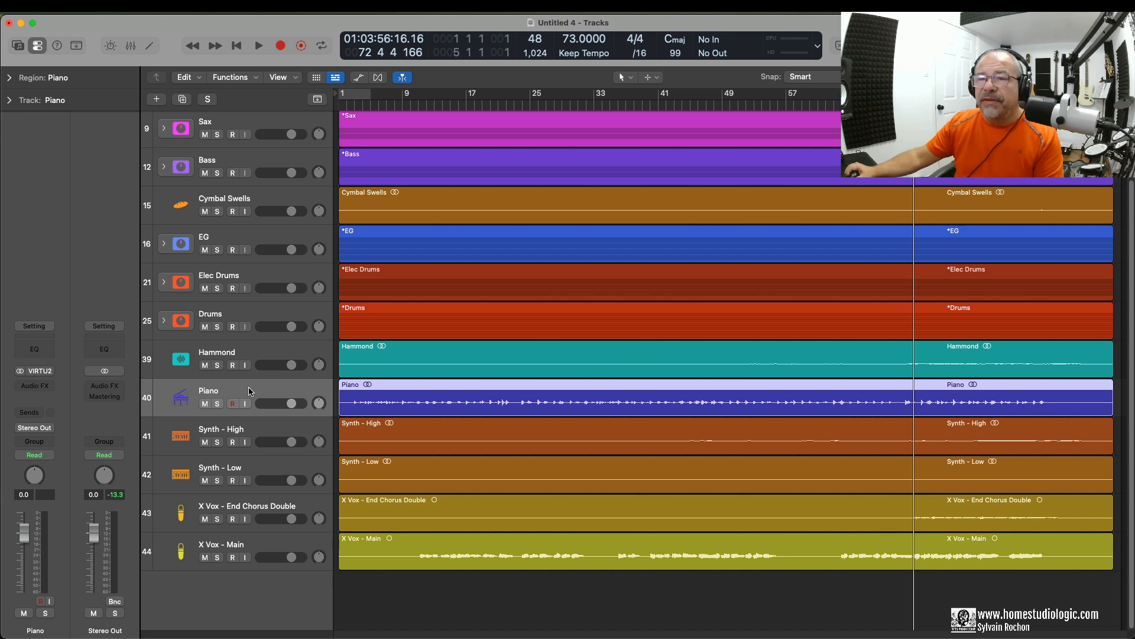
pyautogui.click(236, 349)
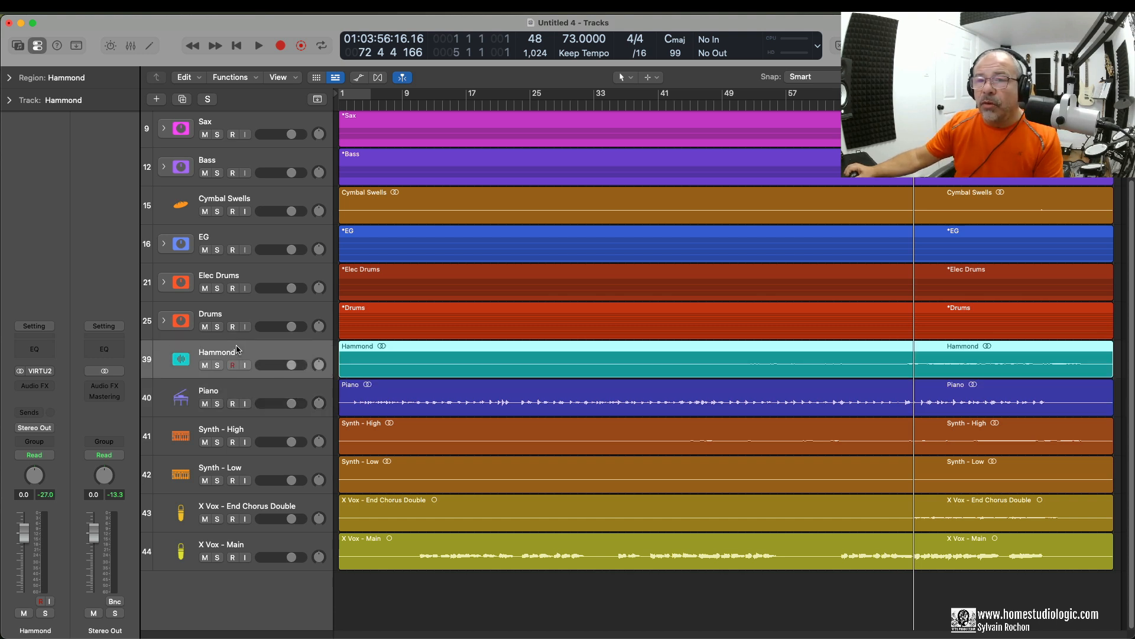
pyautogui.keyDown('super'); pyautogui.click(248, 428); pyautogui.keyUp('super')
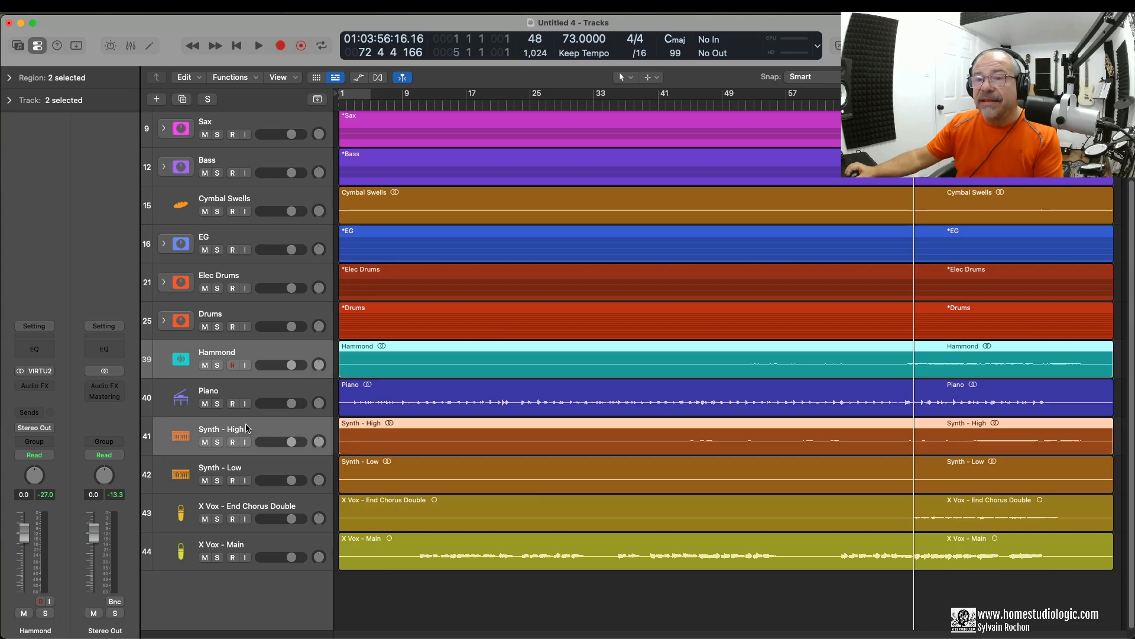
pyautogui.keyDown('super'); pyautogui.click(239, 471); pyautogui.keyUp('super')
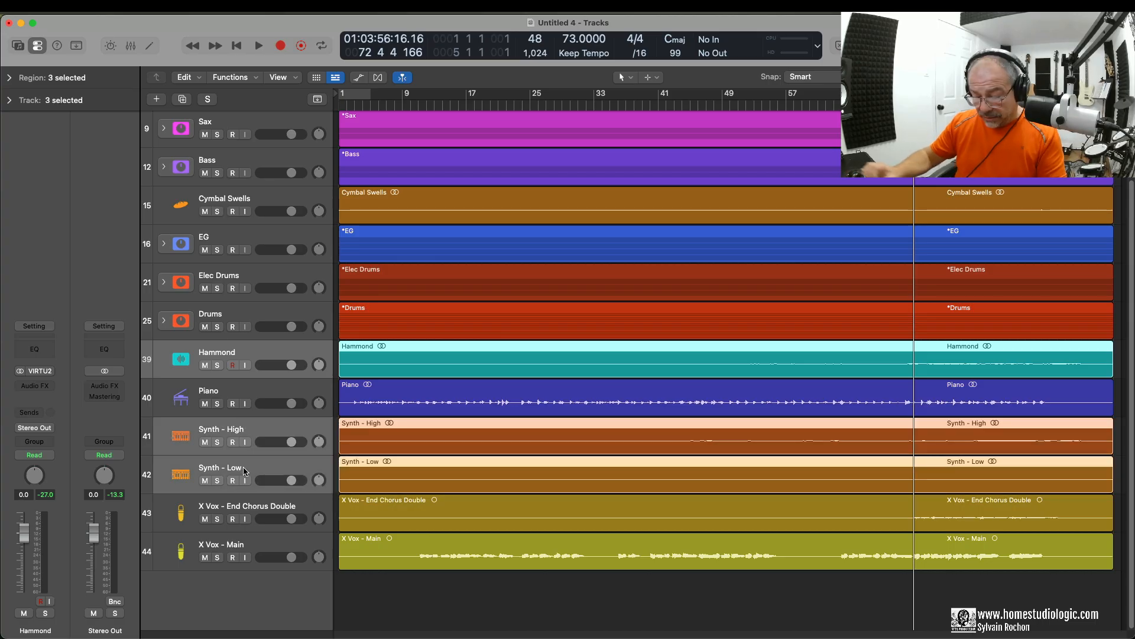
pyautogui.press('super+shift+d')
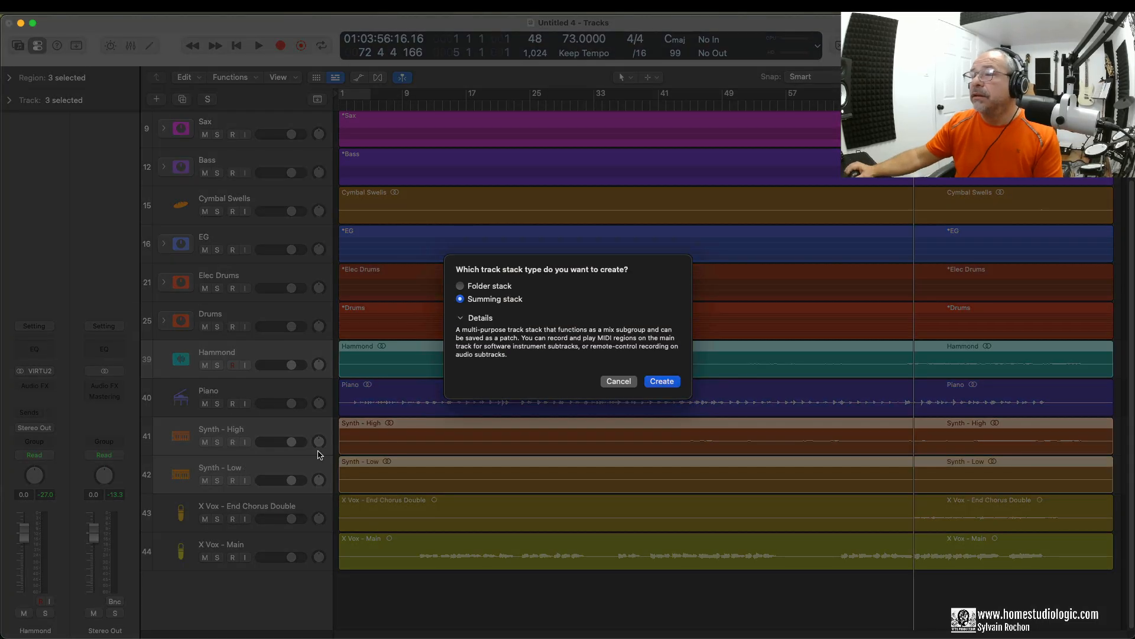
pyautogui.click(662, 382)
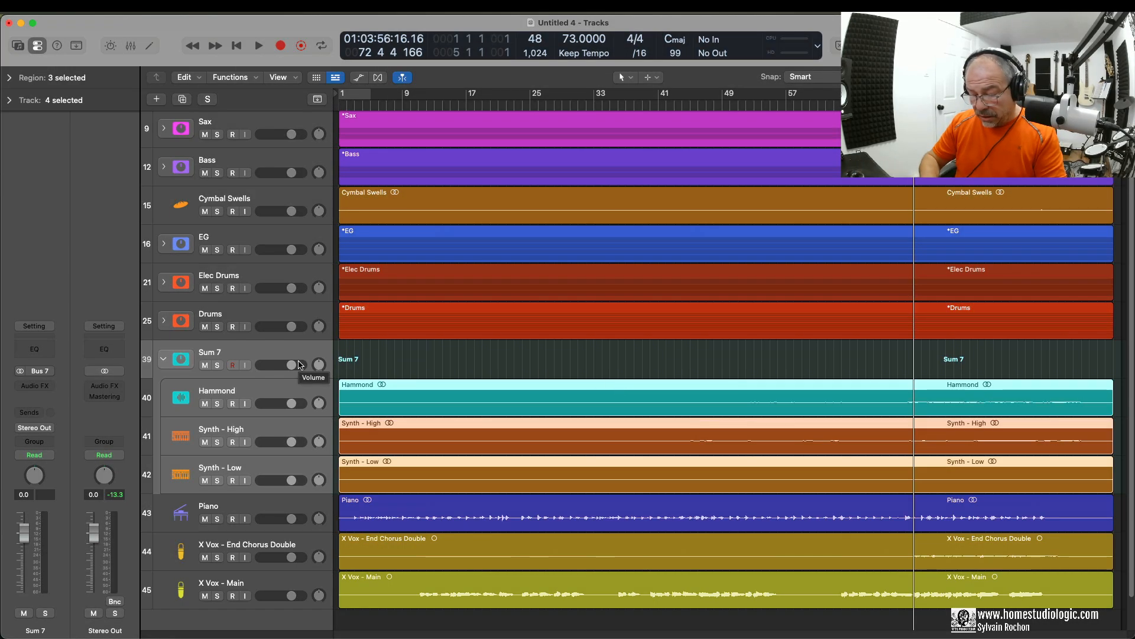
# Color the Hammond and synth stack, its three tracks and their regions dark green
pyautogui.hotkey('alt', 'c')
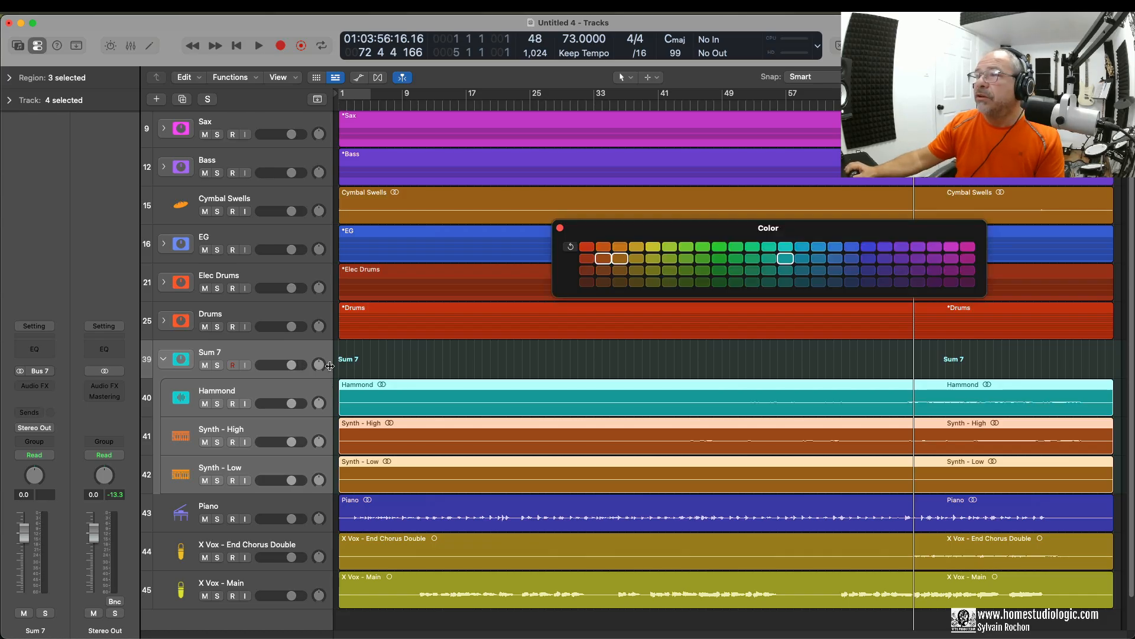
pyautogui.click(703, 282)
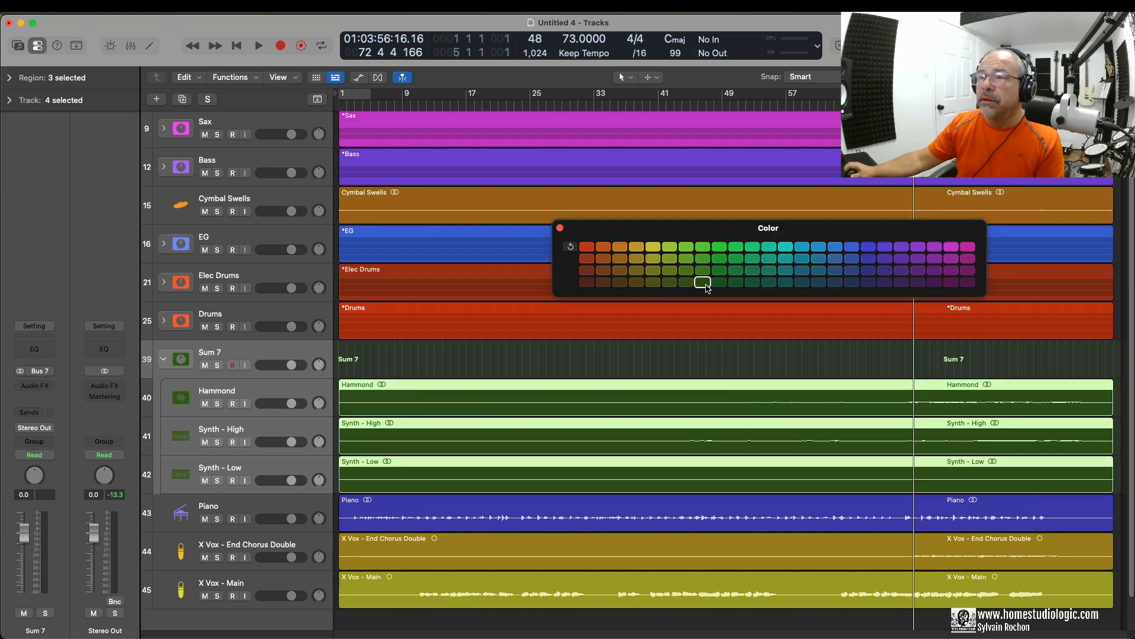
pyautogui.click(560, 227)
# Rename the Hammond and synth stack as Keys and collapse it
pyautogui.doubleClick(208, 351)
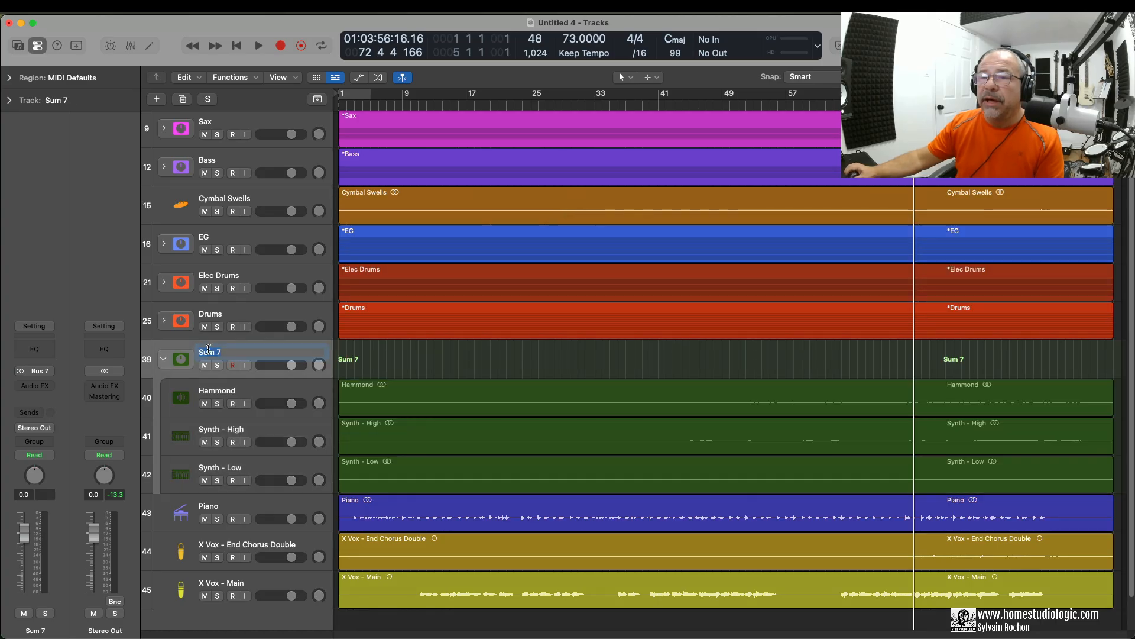
pyautogui.write('Ky')
pyautogui.press('BackSpace')
pyautogui.write('eys')
pyautogui.press('Return')
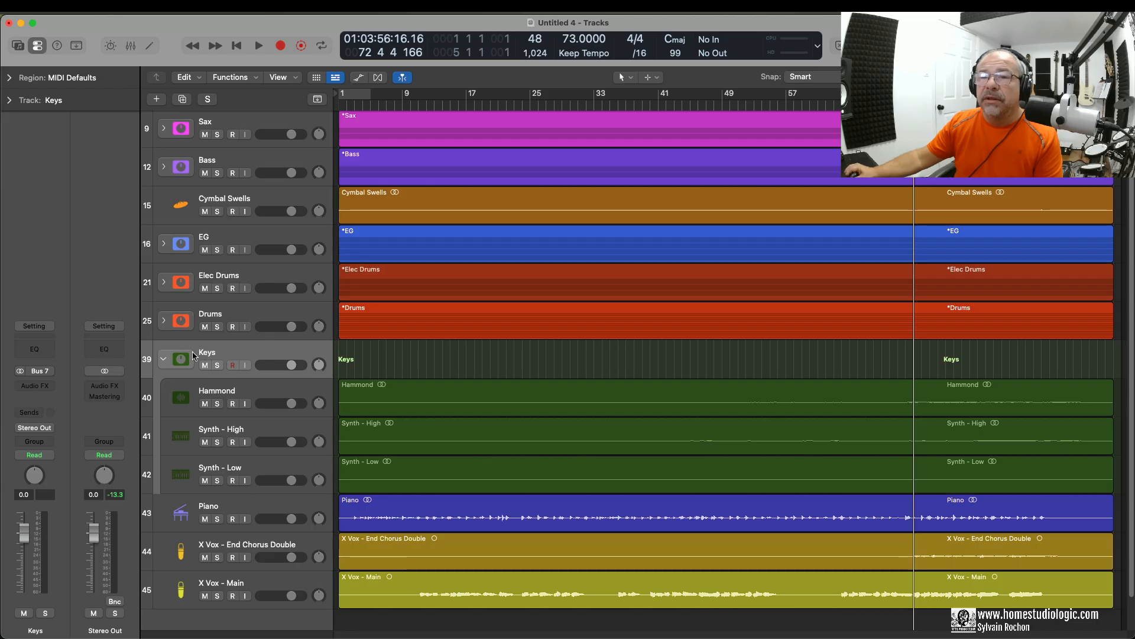
pyautogui.click(165, 361)
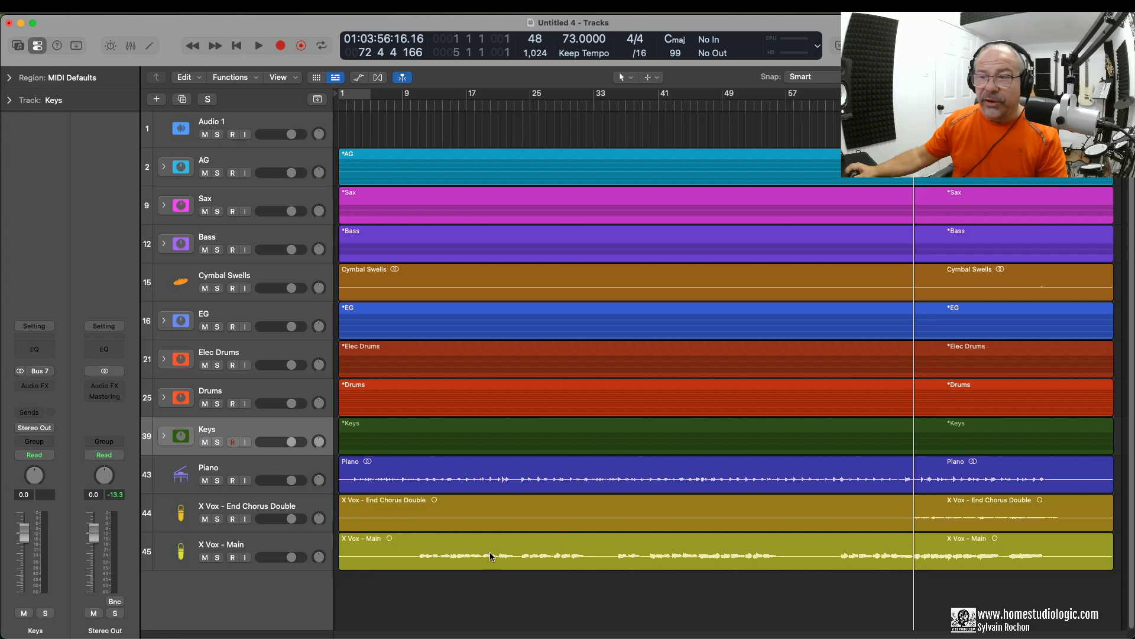
# Color the X Vox - Main track and its region bright orange
pyautogui.click(229, 541)
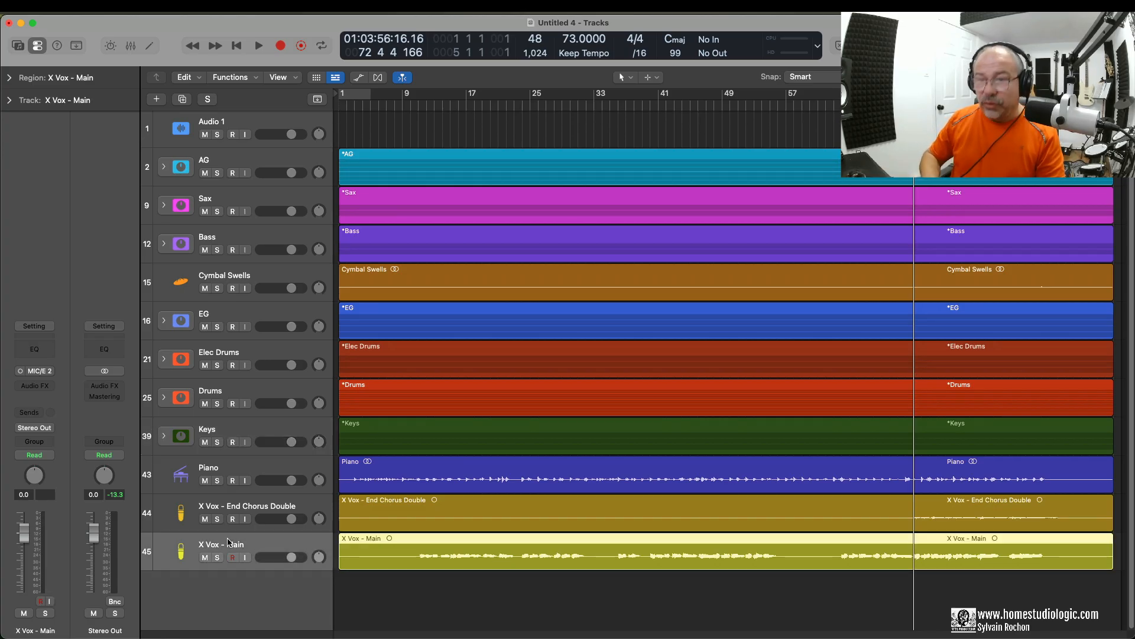
pyautogui.hotkey('alt', 'c')
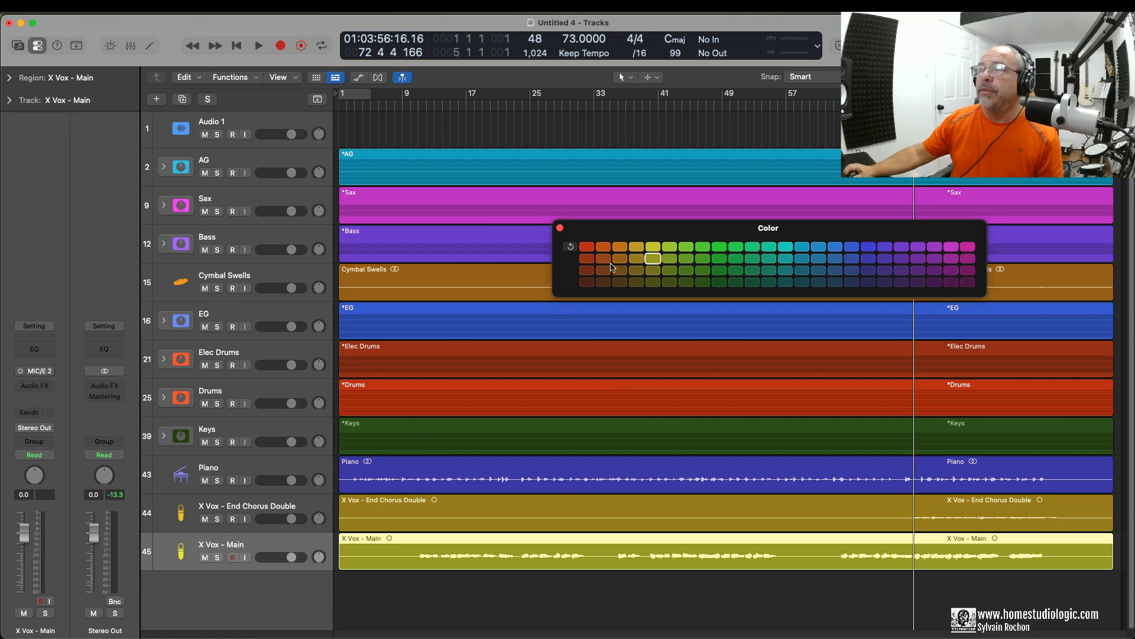
pyautogui.click(620, 247)
pyautogui.click(560, 227)
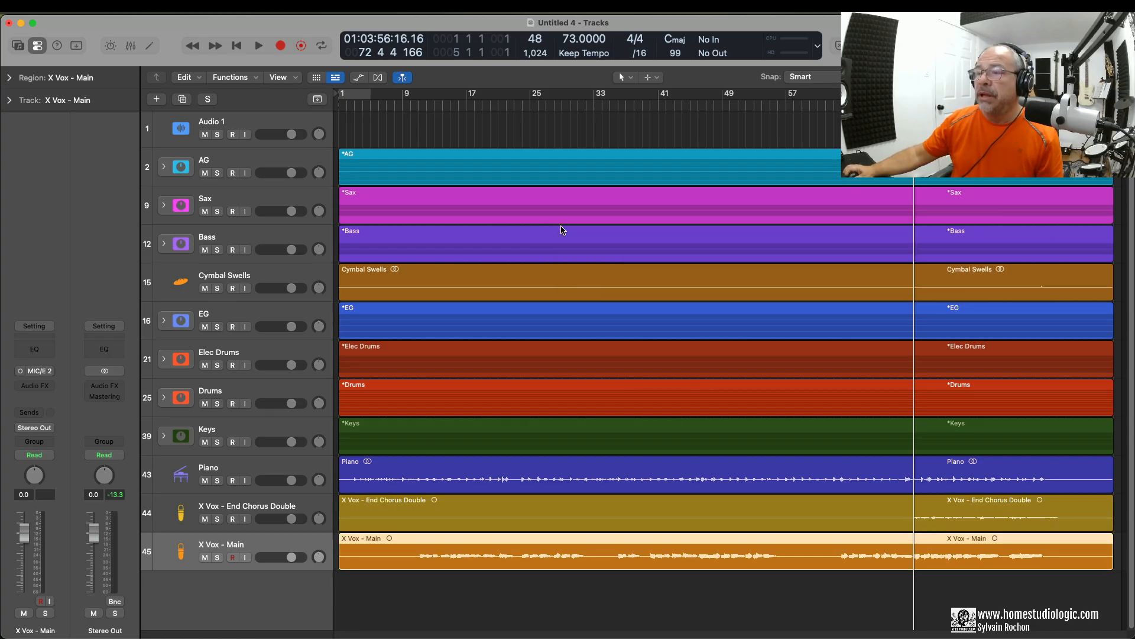
# Mute the X Vox - End Chorus Double track and delete the empty Audio 1 track
pyautogui.click(234, 511)
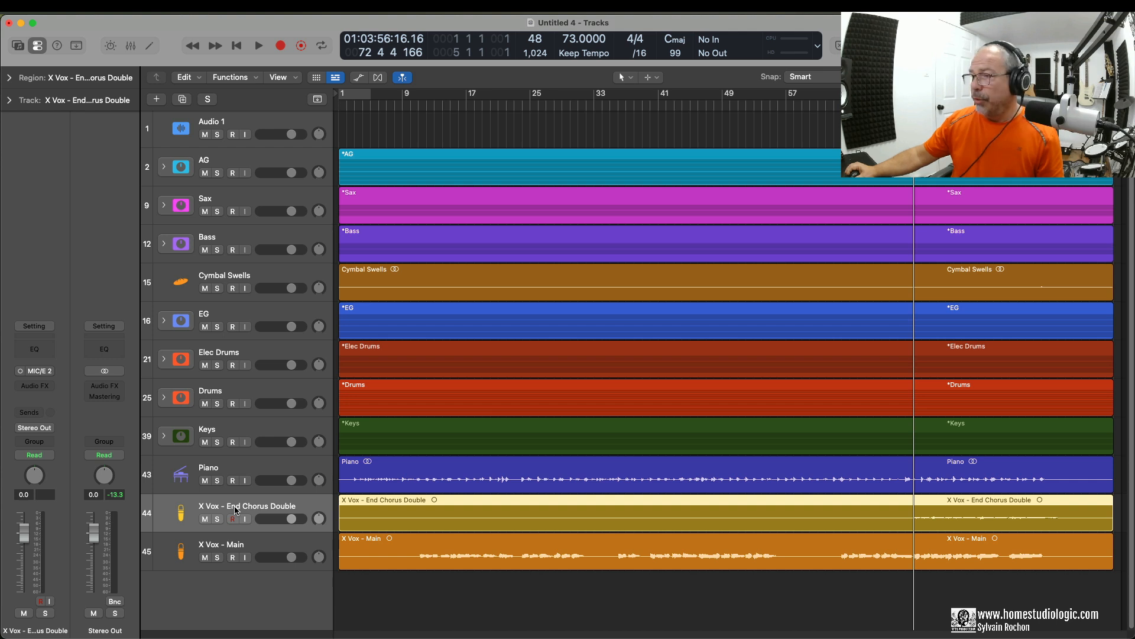
pyautogui.click(206, 519)
pyautogui.scroll(1, 293, 522)
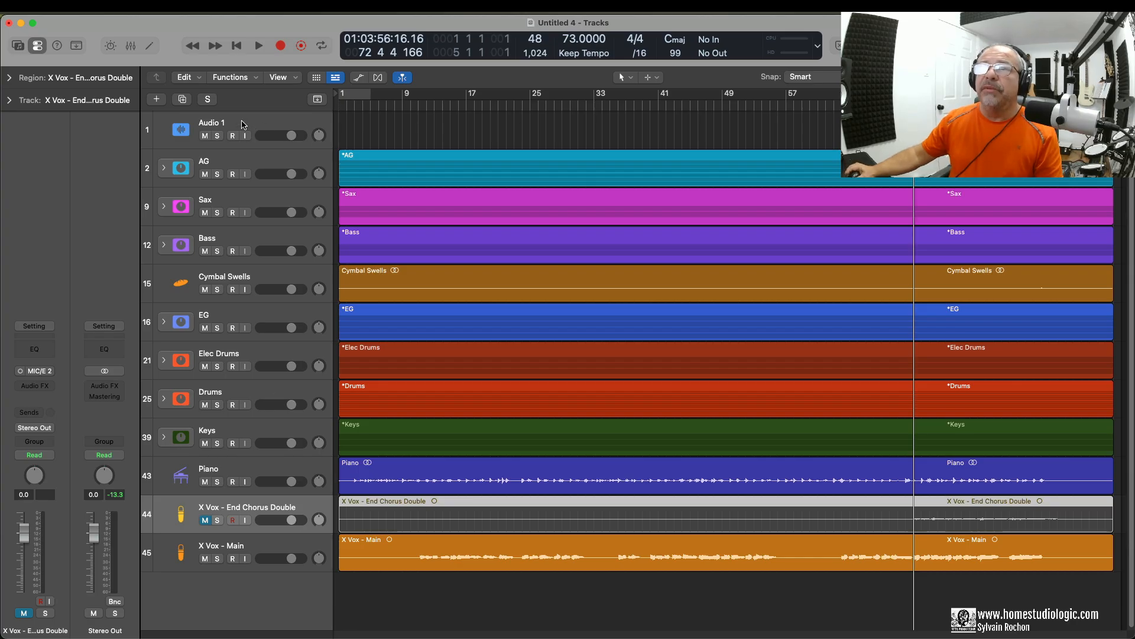
pyautogui.rightClick(246, 122)
pyautogui.click(290, 233)
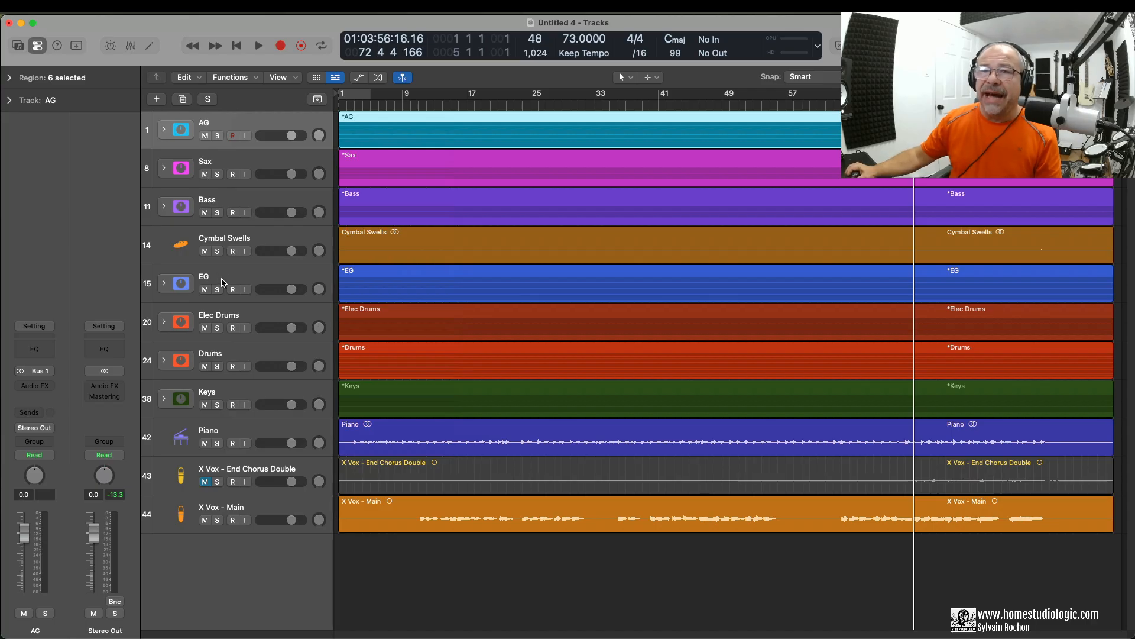
# Move the Cymbal Swells track into the Drums stack
pyautogui.click(222, 242)
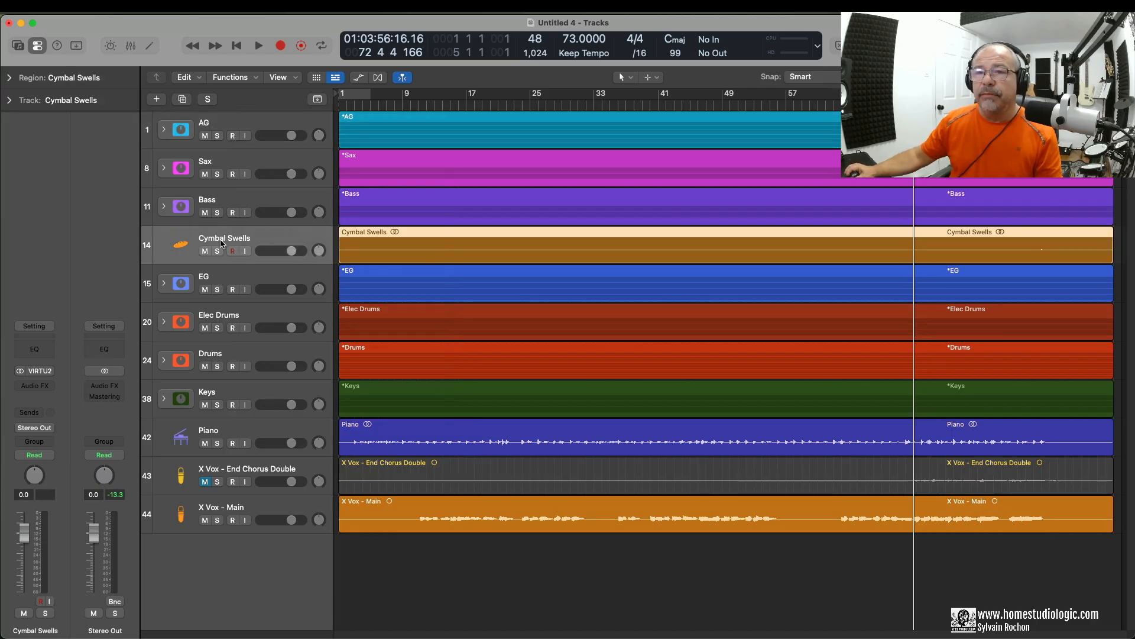
pyautogui.click(163, 361)
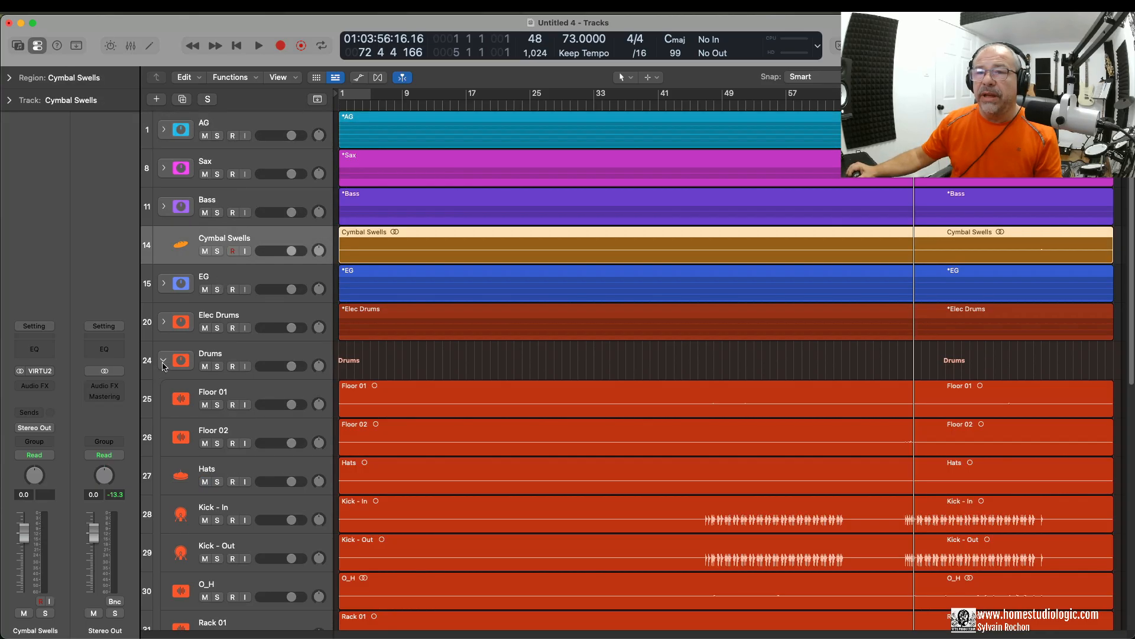
pyautogui.moveTo(255, 238); pyautogui.dragTo(265, 427)
# Reorder the Drums stack so it starts with O_H, followed by Room - Close and Room - Far
pyautogui.scroll(-3, 265, 426)
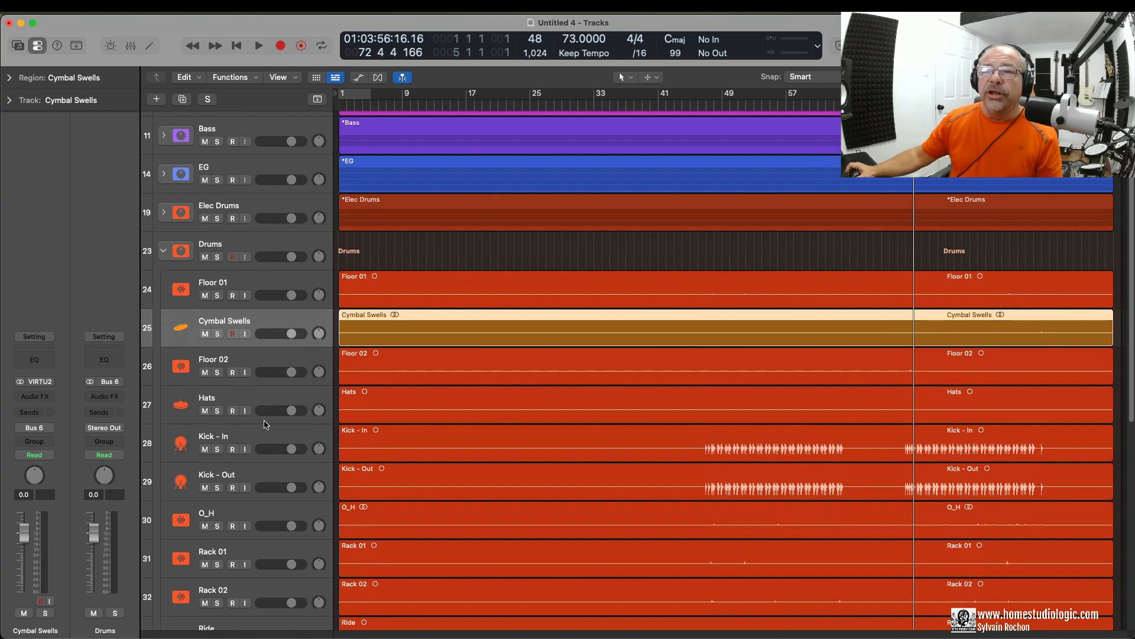
pyautogui.scroll(-3, 265, 424)
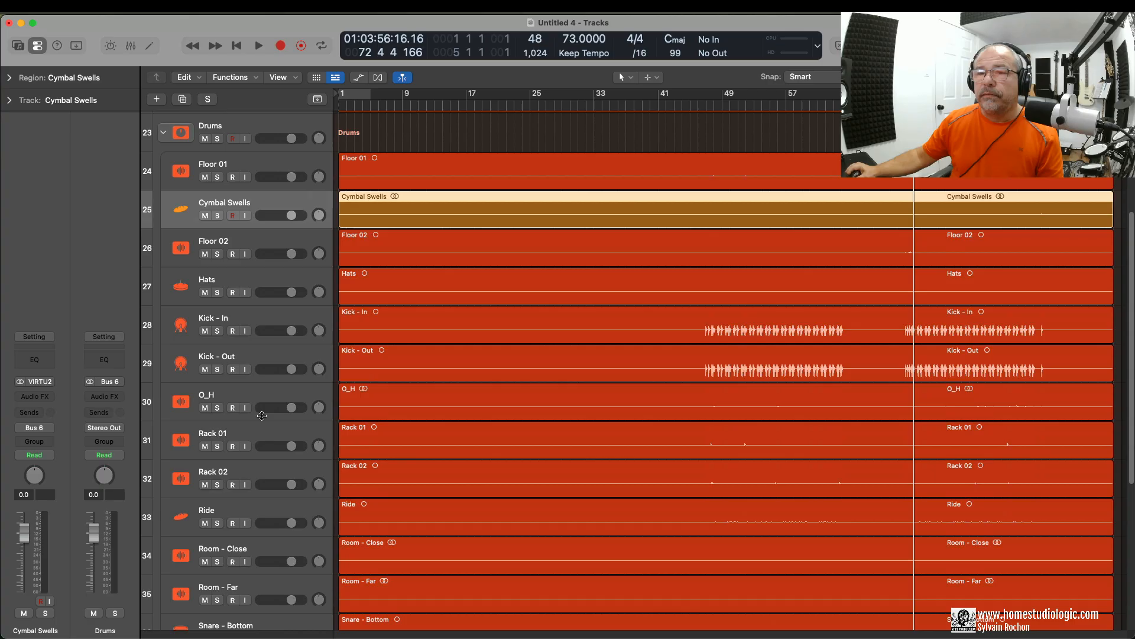
pyautogui.moveTo(254, 397); pyautogui.dragTo(261, 172)
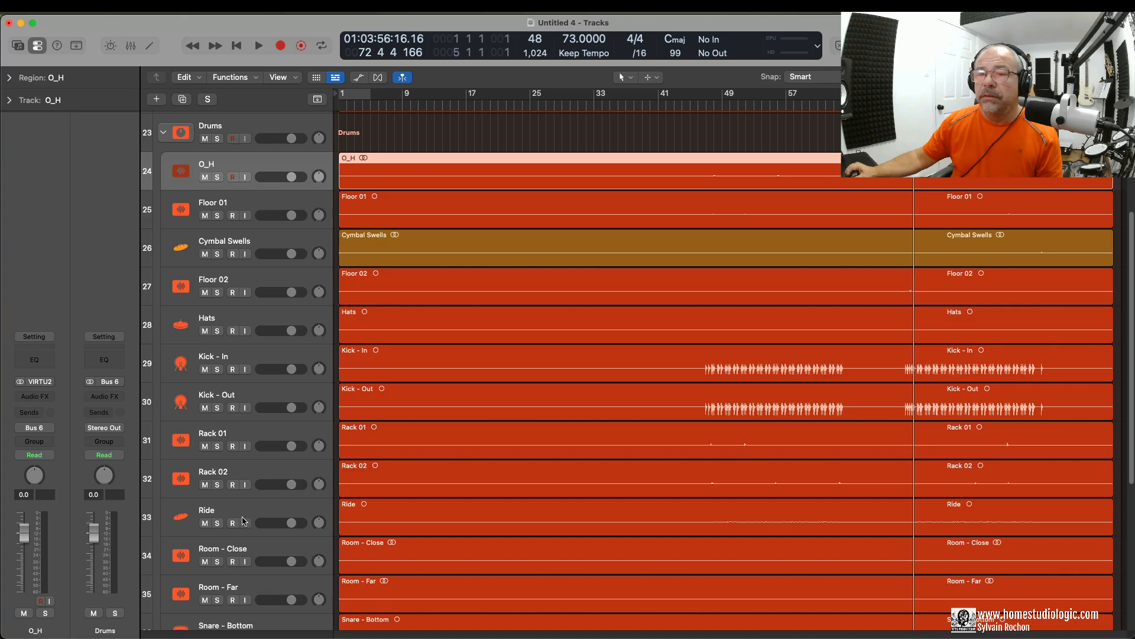
pyautogui.moveTo(243, 552); pyautogui.dragTo(258, 207)
pyautogui.moveTo(273, 592); pyautogui.dragTo(273, 244)
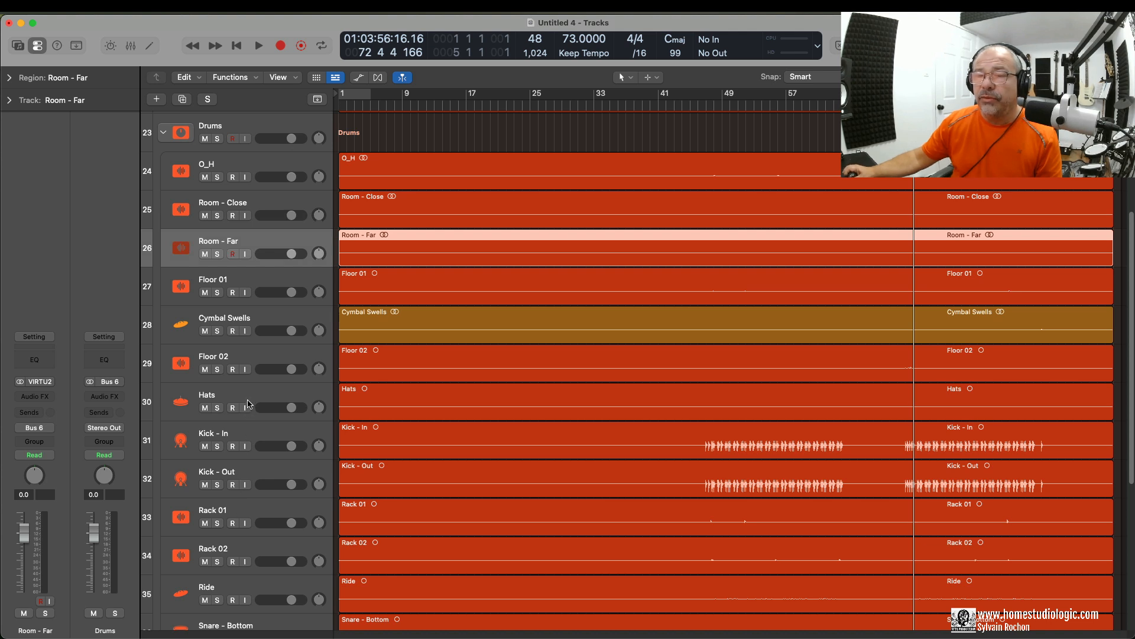
# Move the Ride, Hats, Kick - In and Kick - Out tracks, in that order, directly below Room - Far
pyautogui.moveTo(228, 584); pyautogui.dragTo(232, 284)
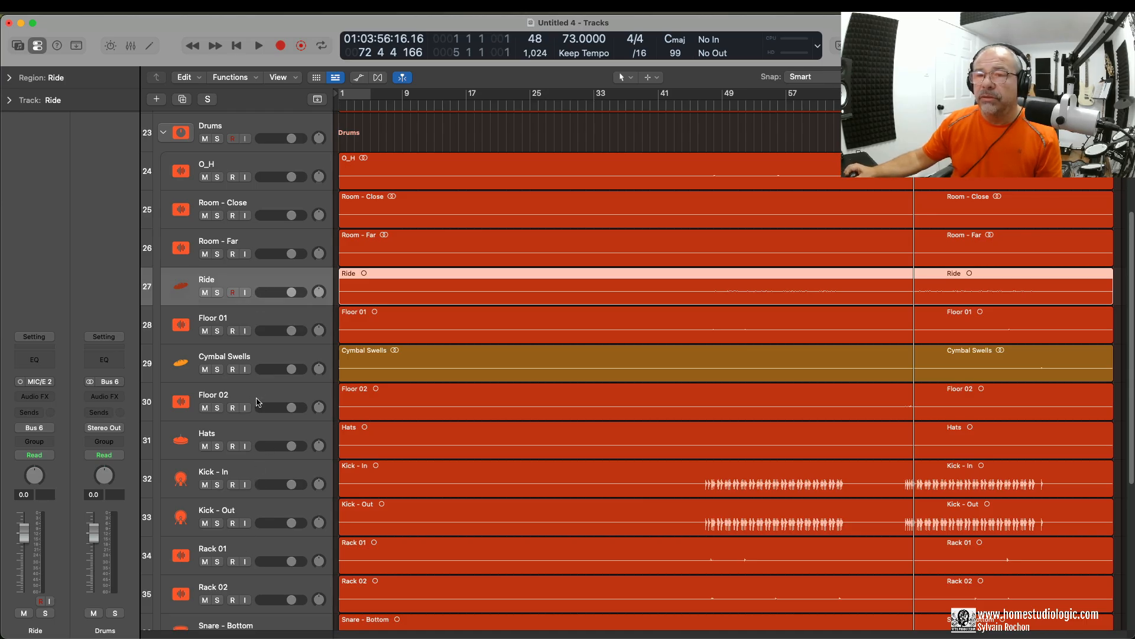
pyautogui.moveTo(236, 438); pyautogui.dragTo(234, 324)
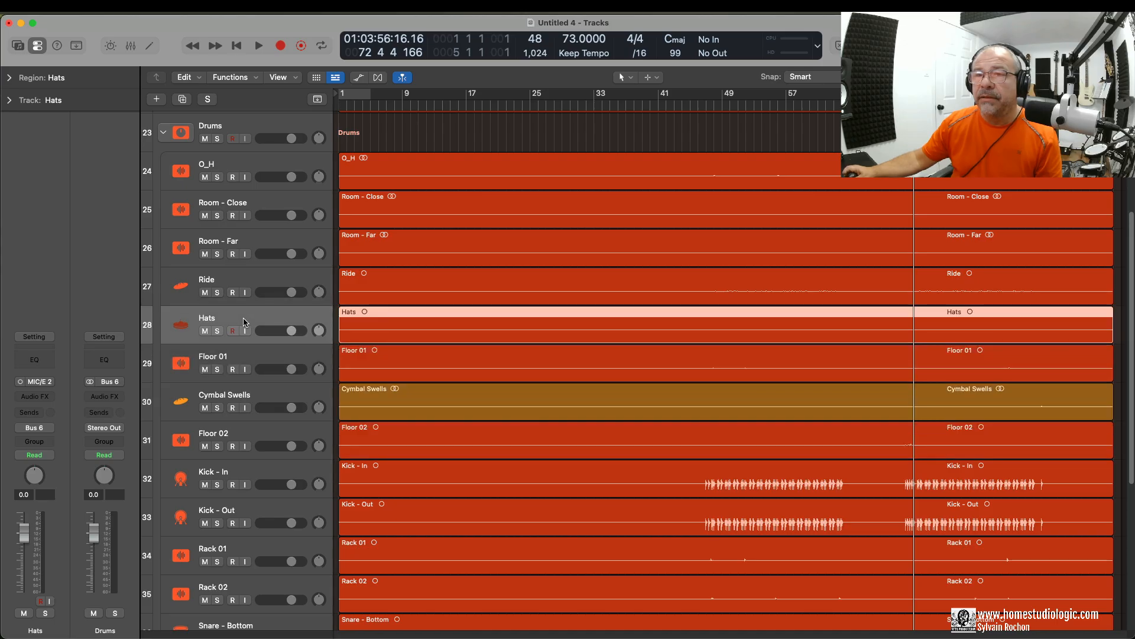
pyautogui.moveTo(231, 470); pyautogui.dragTo(233, 354)
pyautogui.moveTo(216, 516); pyautogui.dragTo(228, 408)
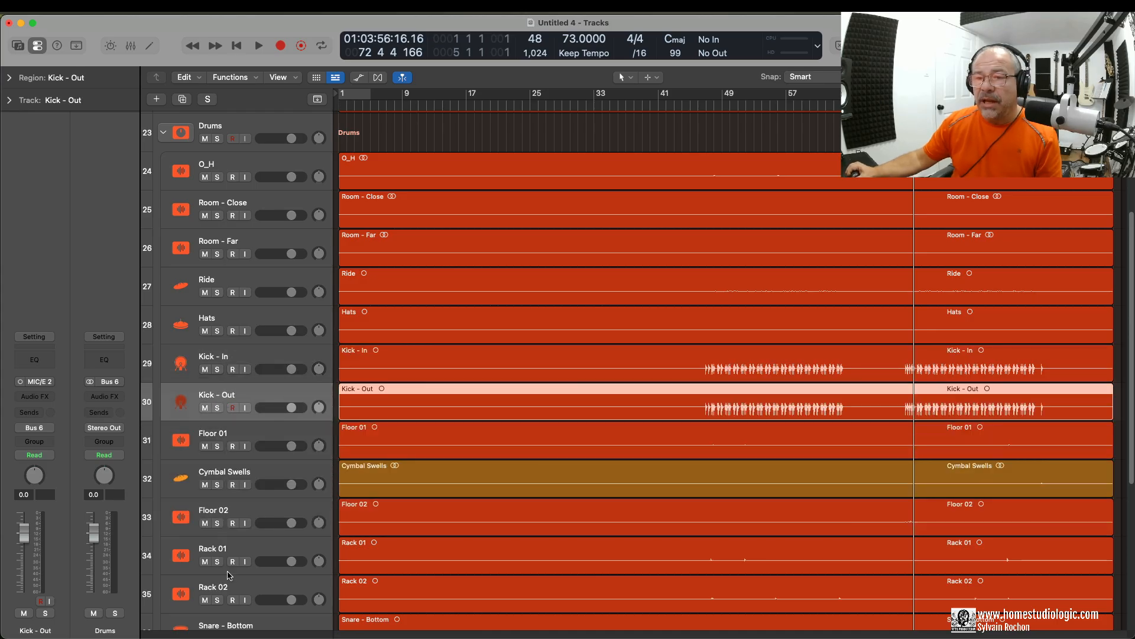
# Place Cymbal Swells between Ride and Hats and color the track and its region the same bright red as the other drums
pyautogui.scroll(-2, 230, 574)
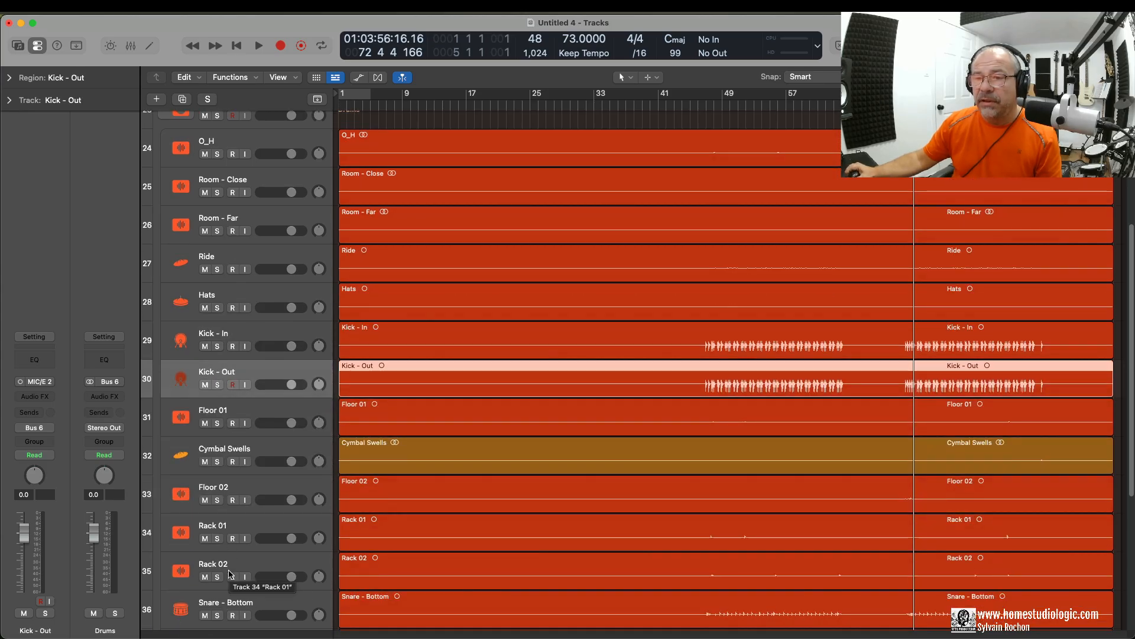
pyautogui.moveTo(228, 451); pyautogui.dragTo(239, 299)
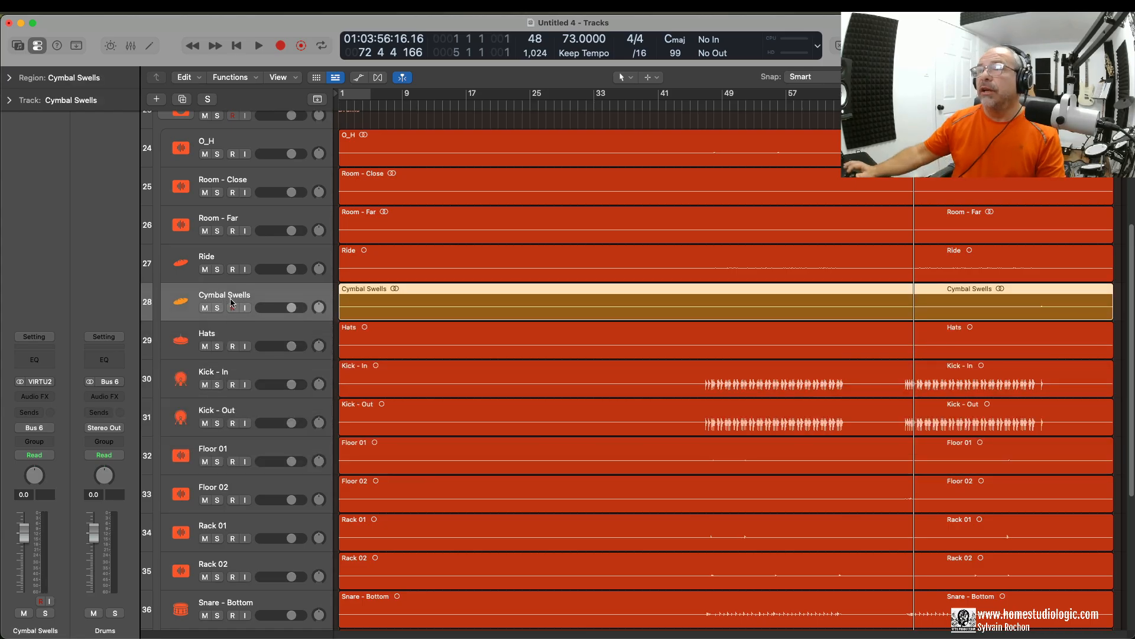
pyautogui.hotkey('alt', 'c')
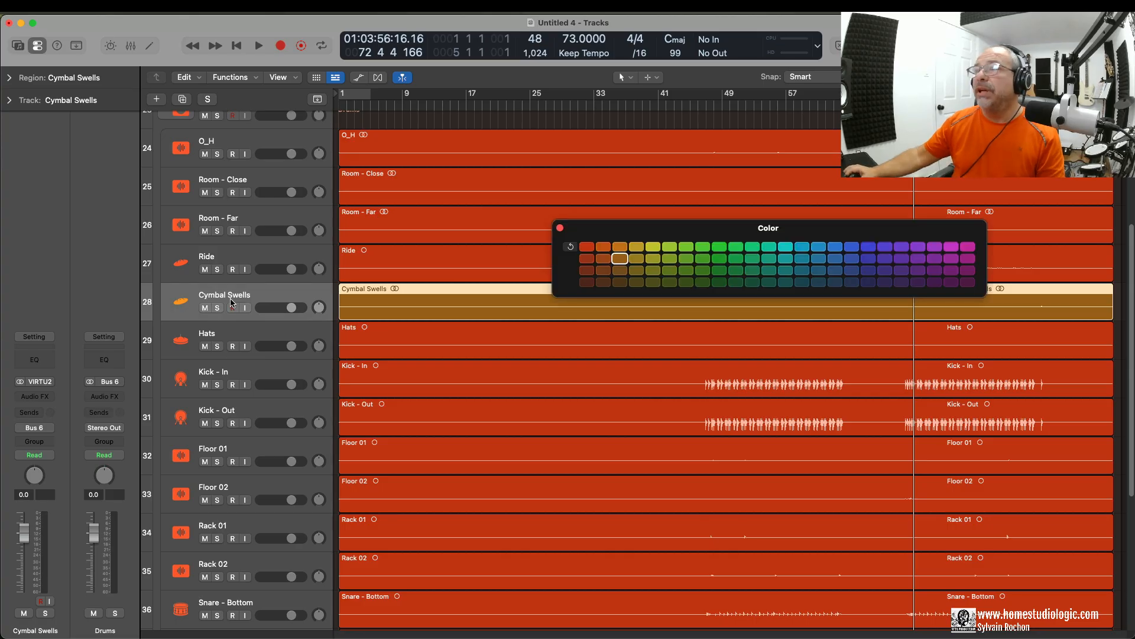
pyautogui.click(587, 246)
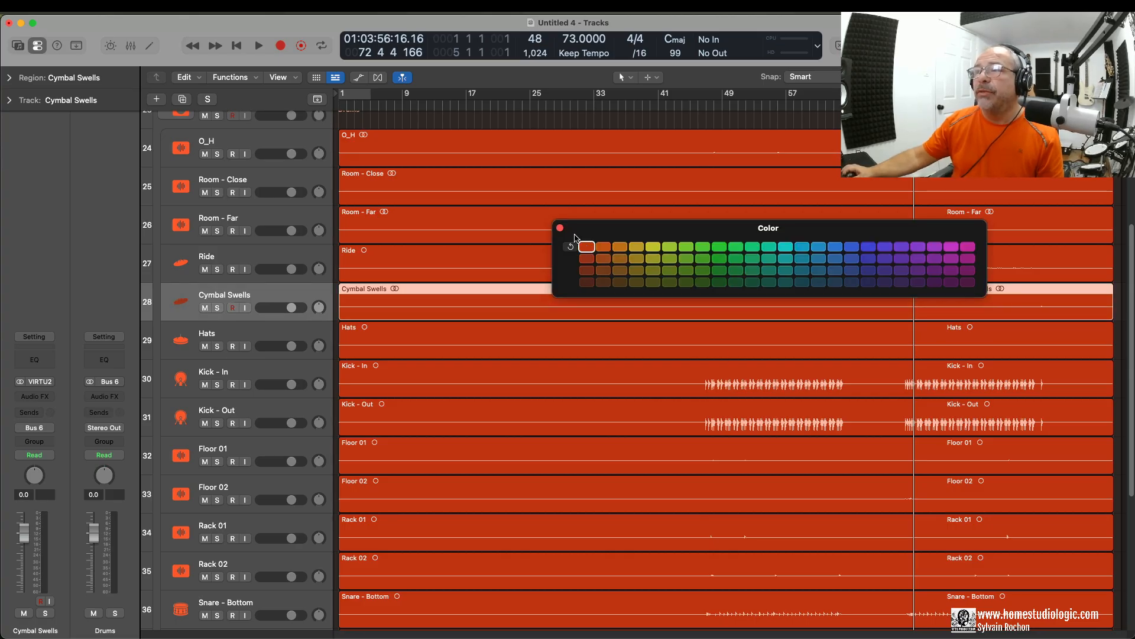
pyautogui.click(560, 228)
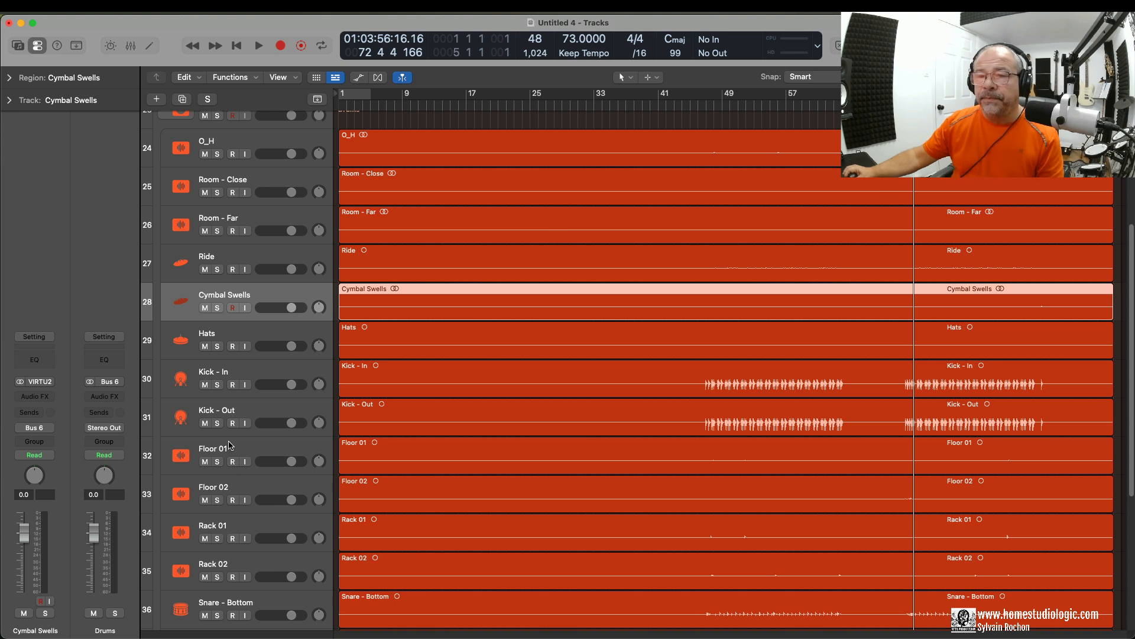
# Move both snare tracks directly below Kick - Out, with Snare - Top above Snare - Bottom
pyautogui.scroll(-1, 240, 522)
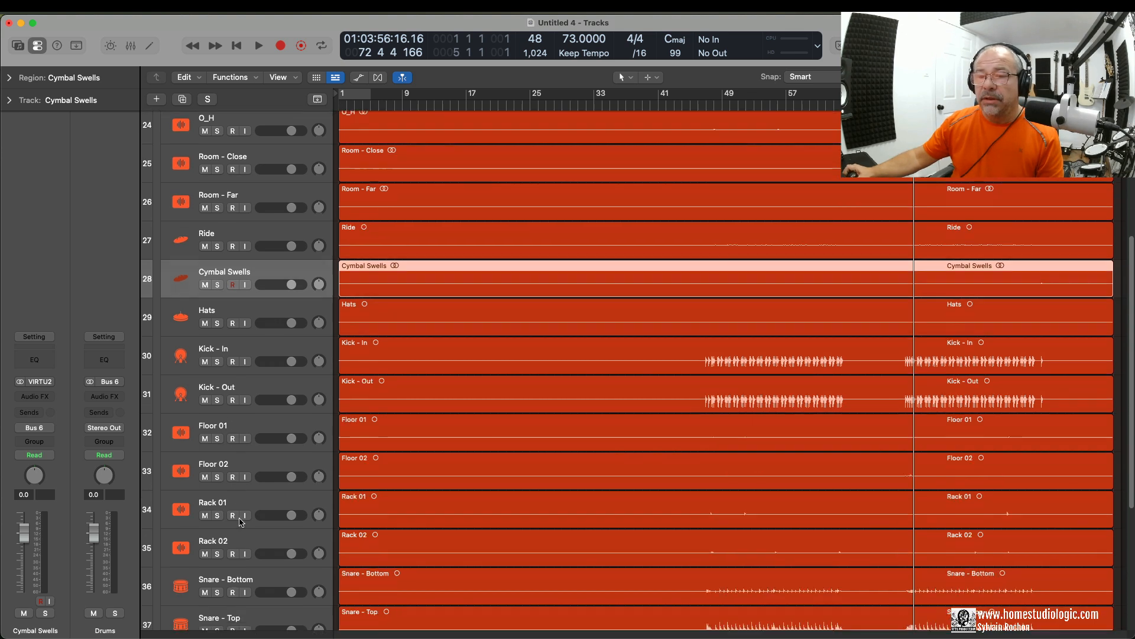
pyautogui.click(242, 577)
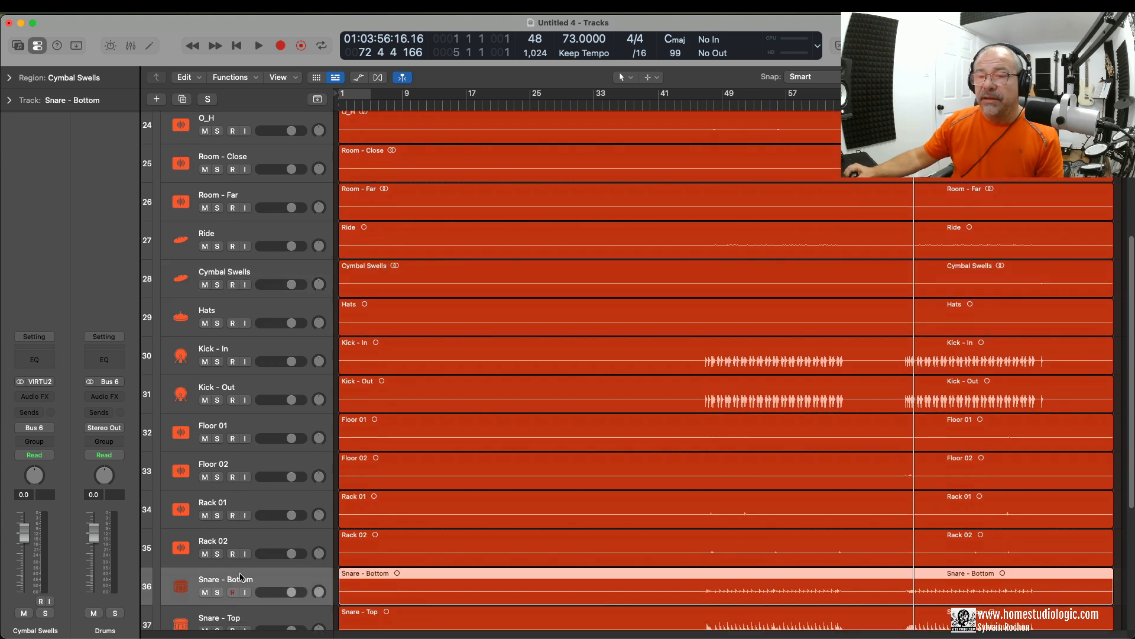
pyautogui.keyDown('shift'); pyautogui.click(229, 618); pyautogui.keyUp('shift')
pyautogui.scroll(-1, 230, 591)
pyautogui.moveTo(231, 565); pyautogui.dragTo(254, 413)
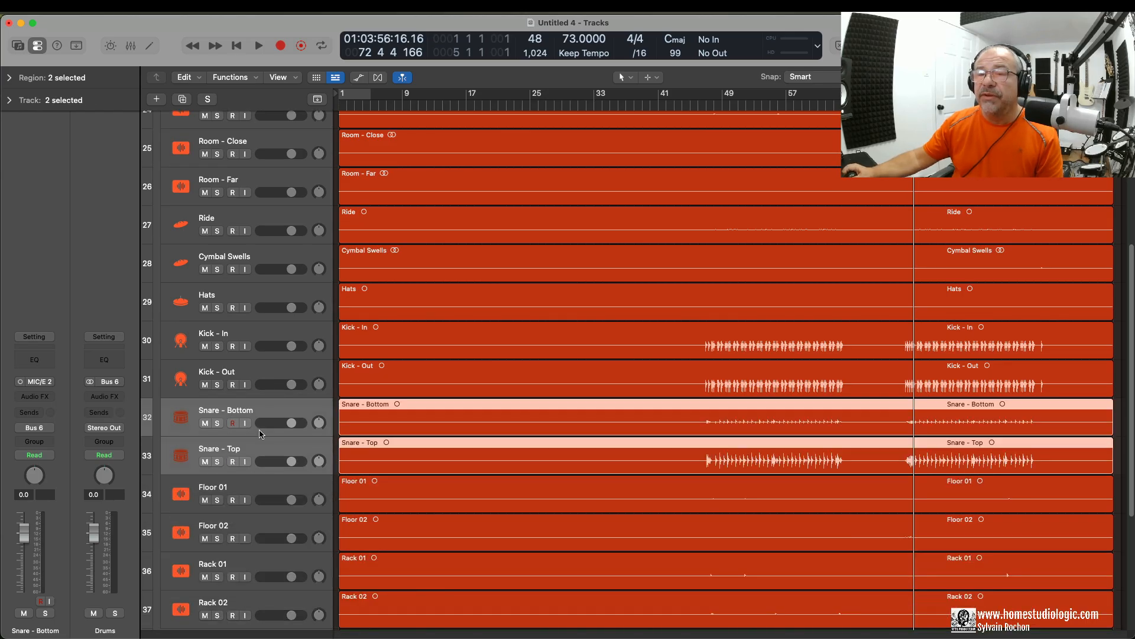
pyautogui.click(258, 448)
pyautogui.moveTo(257, 447); pyautogui.dragTo(260, 409)
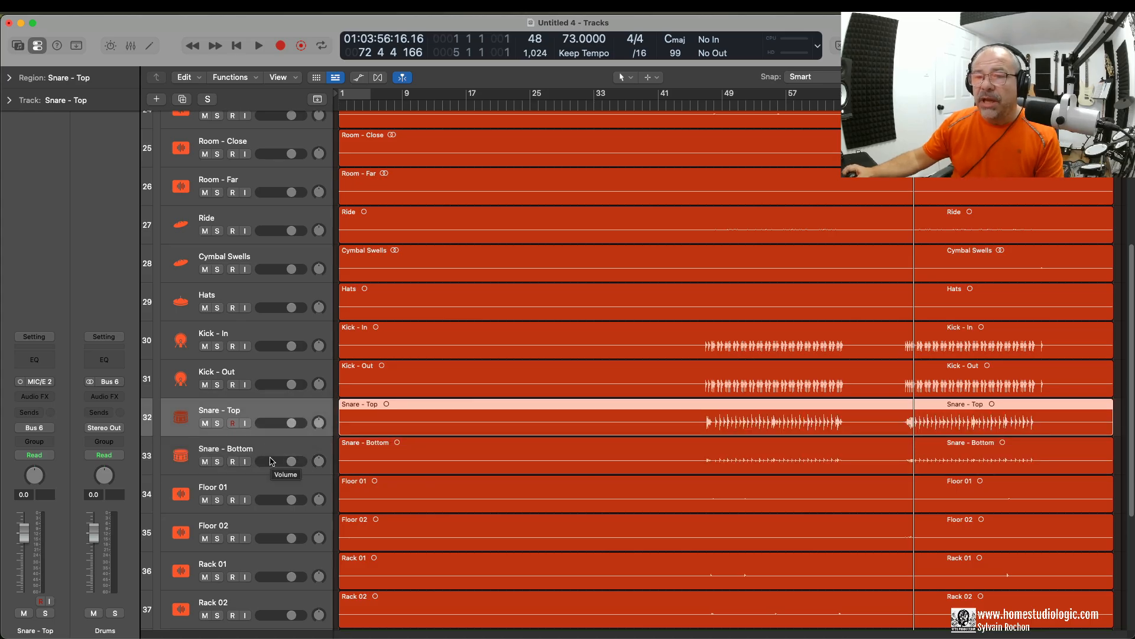
# Move Rack 01 and Rack 02 above Floor 01 and collapse the Drums stack
pyautogui.scroll(-3, 269, 461)
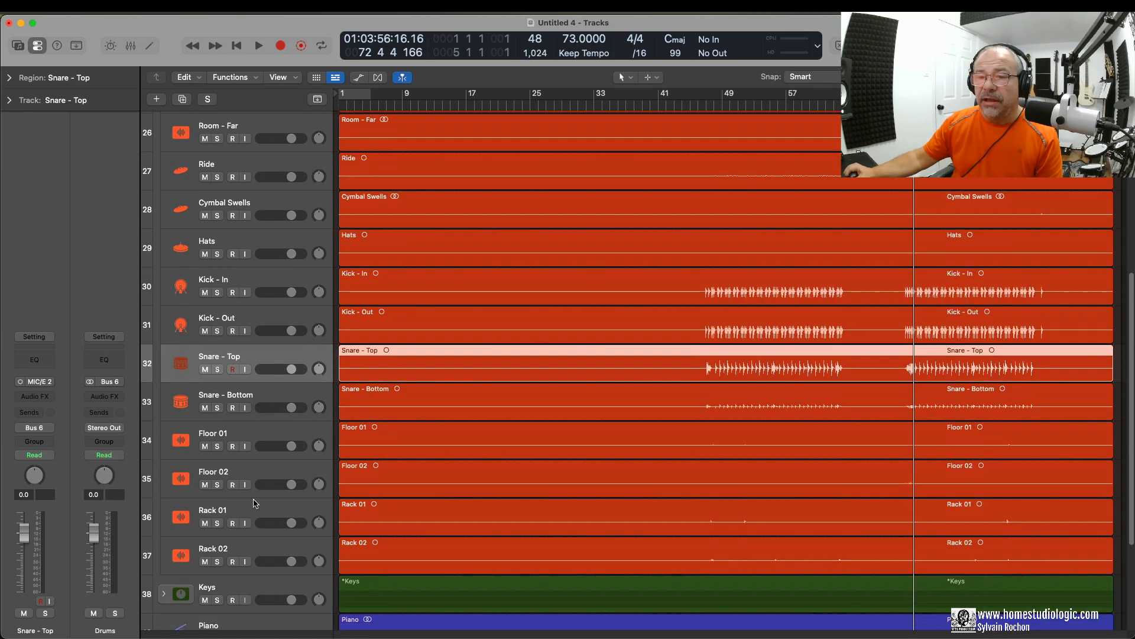
pyautogui.moveTo(243, 514); pyautogui.dragTo(246, 436)
pyautogui.moveTo(234, 550); pyautogui.dragTo(235, 507)
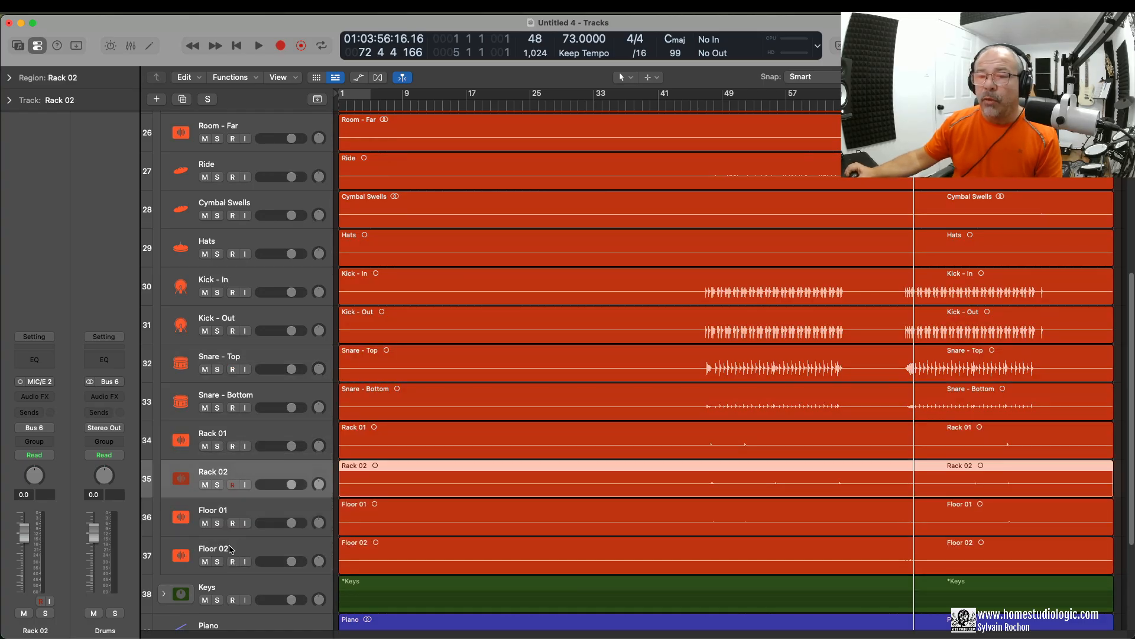
pyautogui.scroll(5, 234, 510)
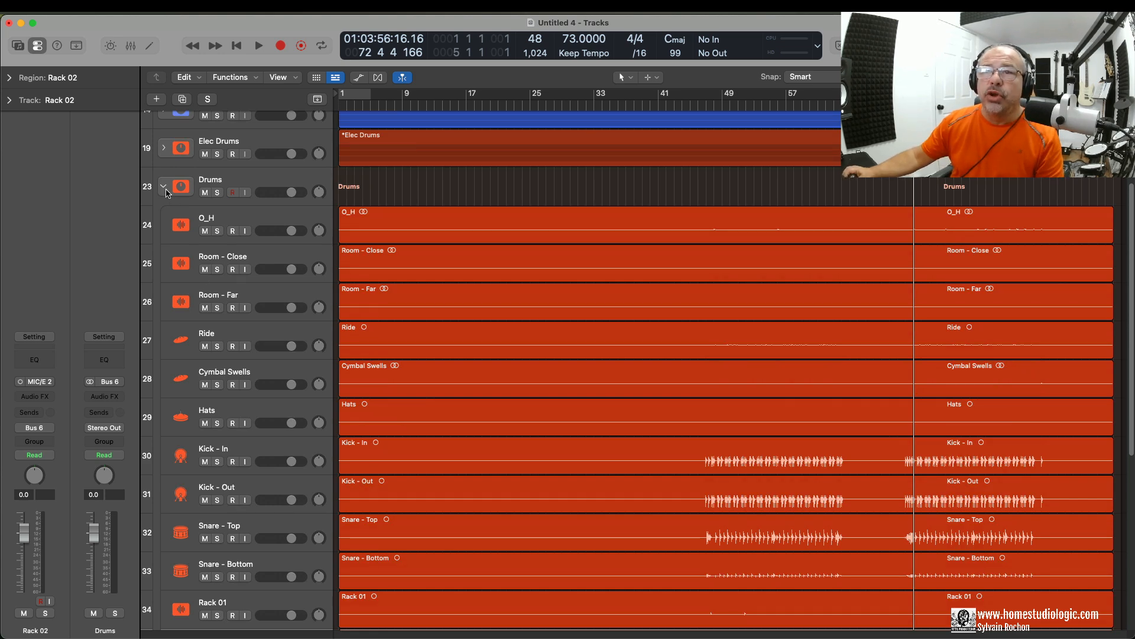
pyautogui.click(163, 186)
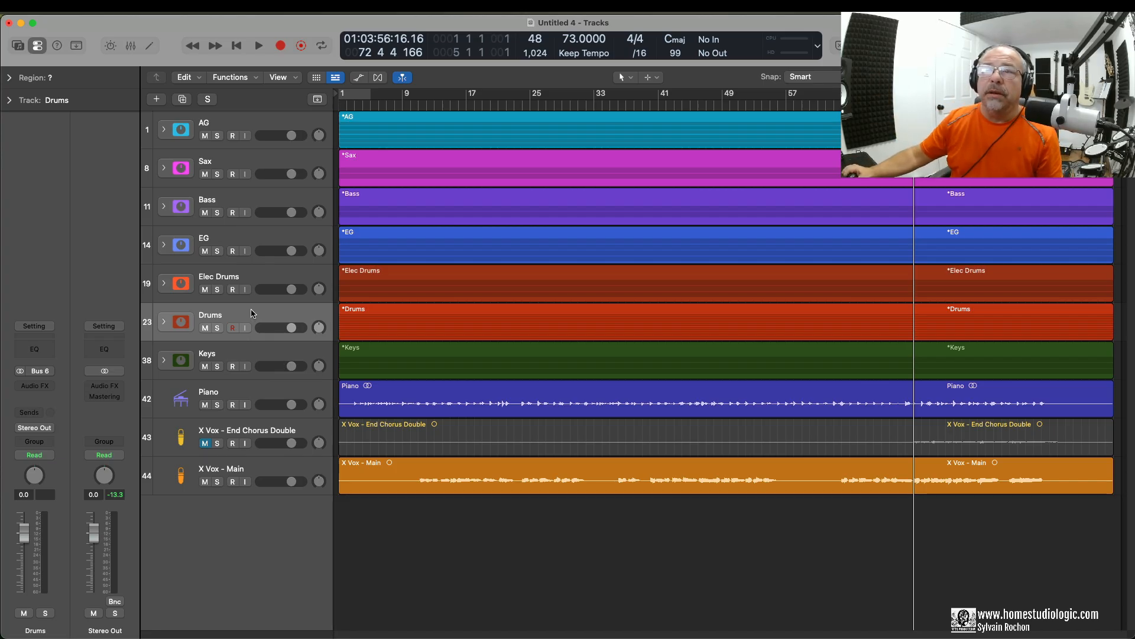
# Move the Piano track to the start of the track list and color it and its region medium green
pyautogui.moveTo(238, 395); pyautogui.dragTo(266, 130)
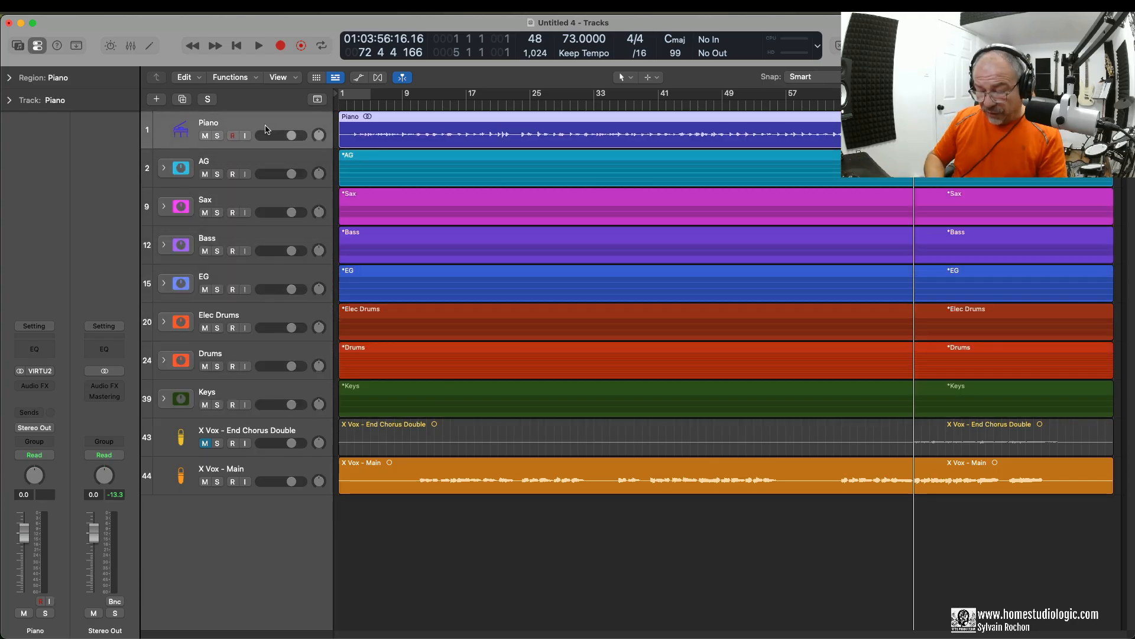
pyautogui.hotkey('alt', 'c')
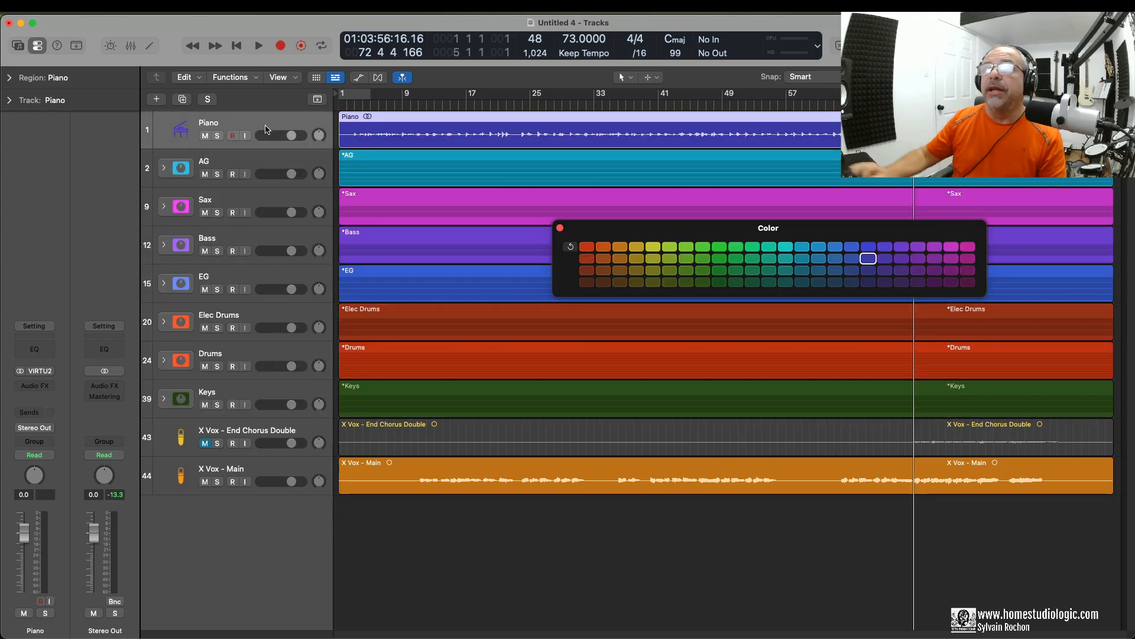
pyautogui.click(739, 262)
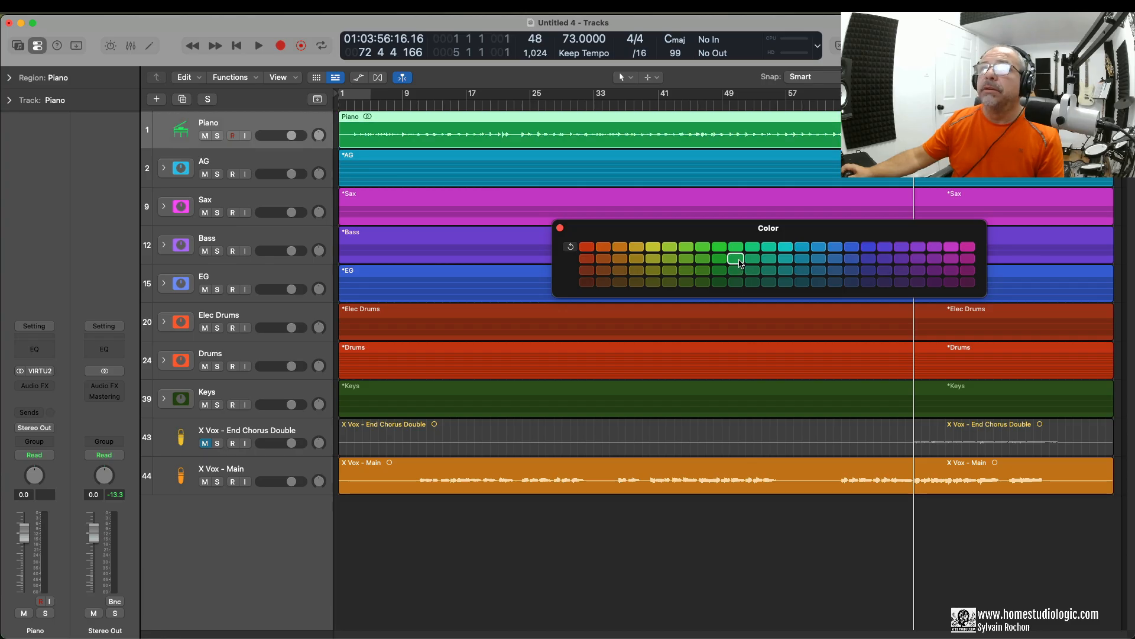
pyautogui.click(740, 249)
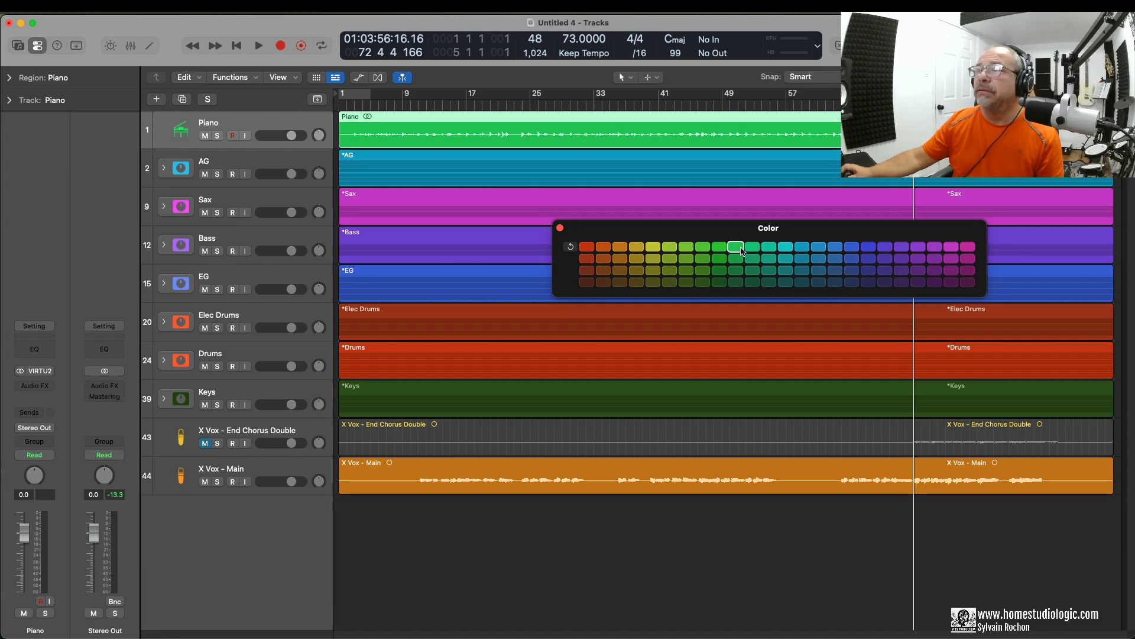
pyautogui.click(739, 260)
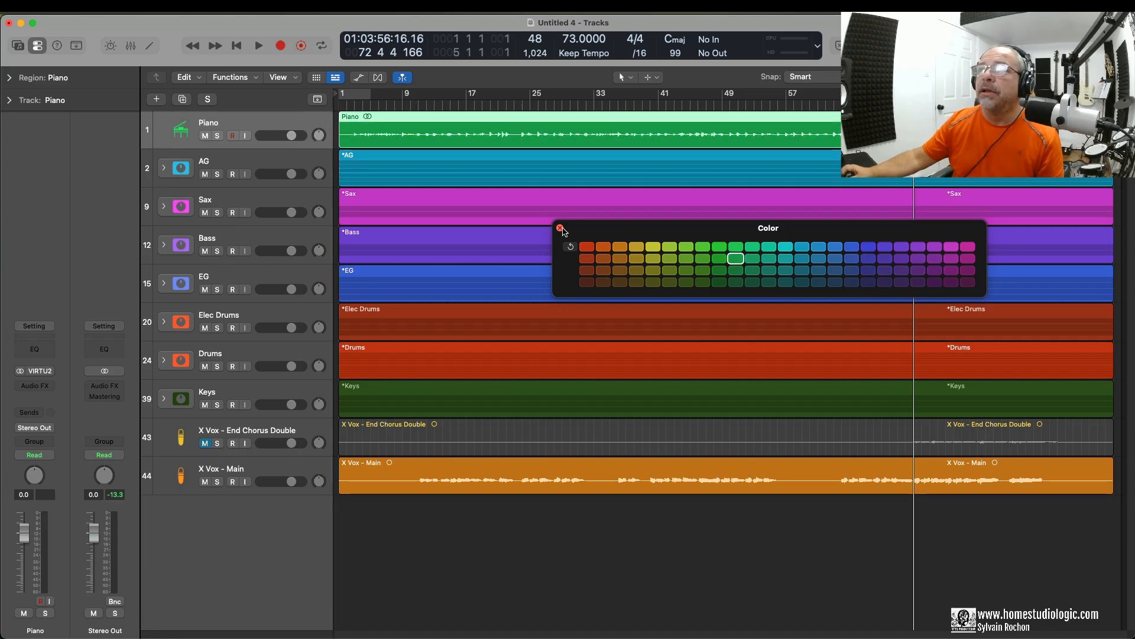
pyautogui.click(560, 228)
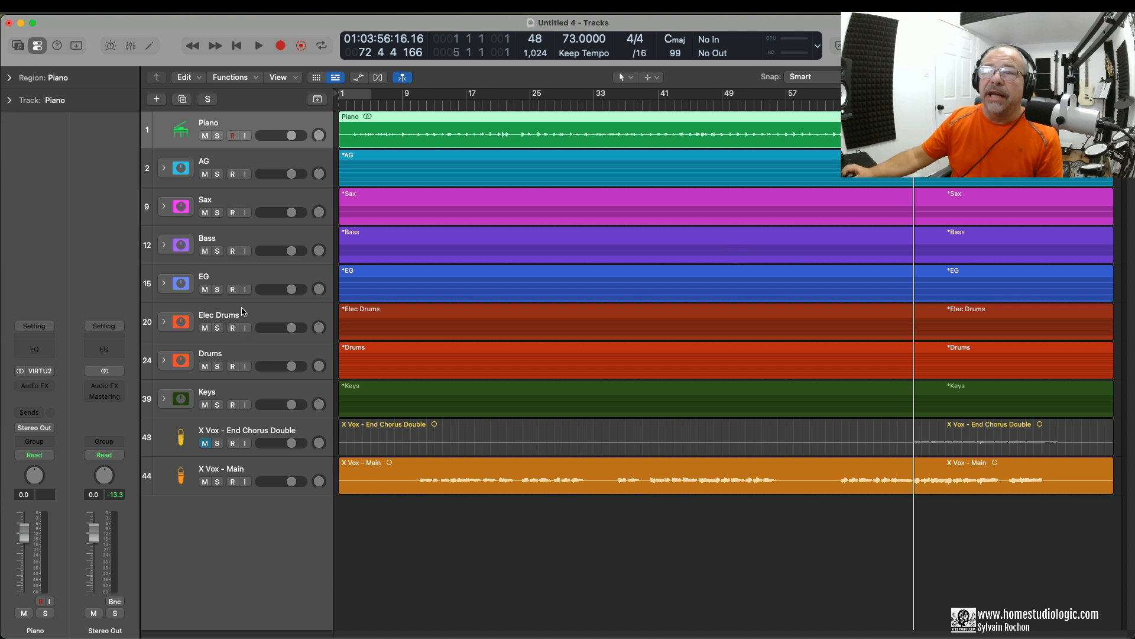
# Move the Keys stack directly below Piano and the EG stack directly below AG
pyautogui.moveTo(232, 395); pyautogui.dragTo(243, 160)
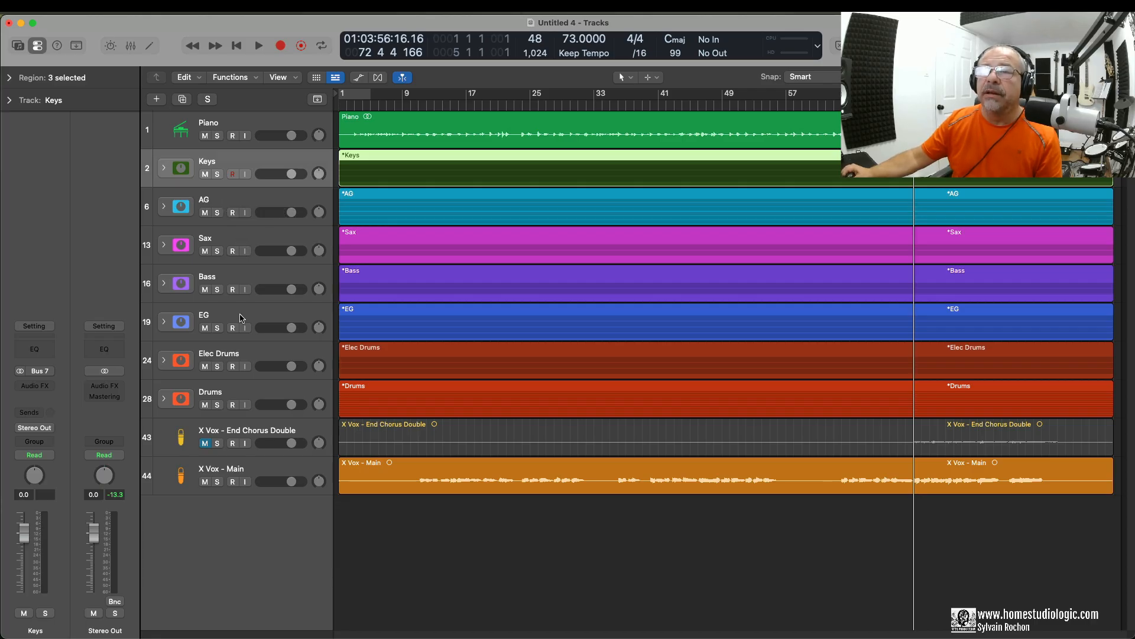
pyautogui.moveTo(241, 317); pyautogui.dragTo(241, 249)
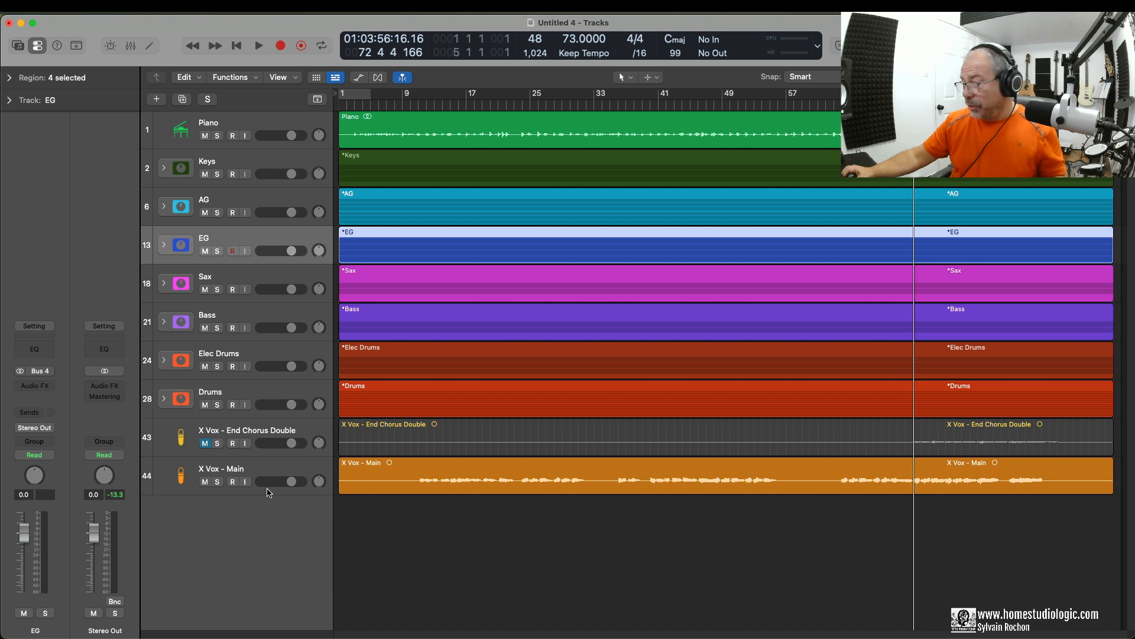
# Review the channel strips in the mixer, select the X Vox - Main channel and close the mixer
pyautogui.press('x')
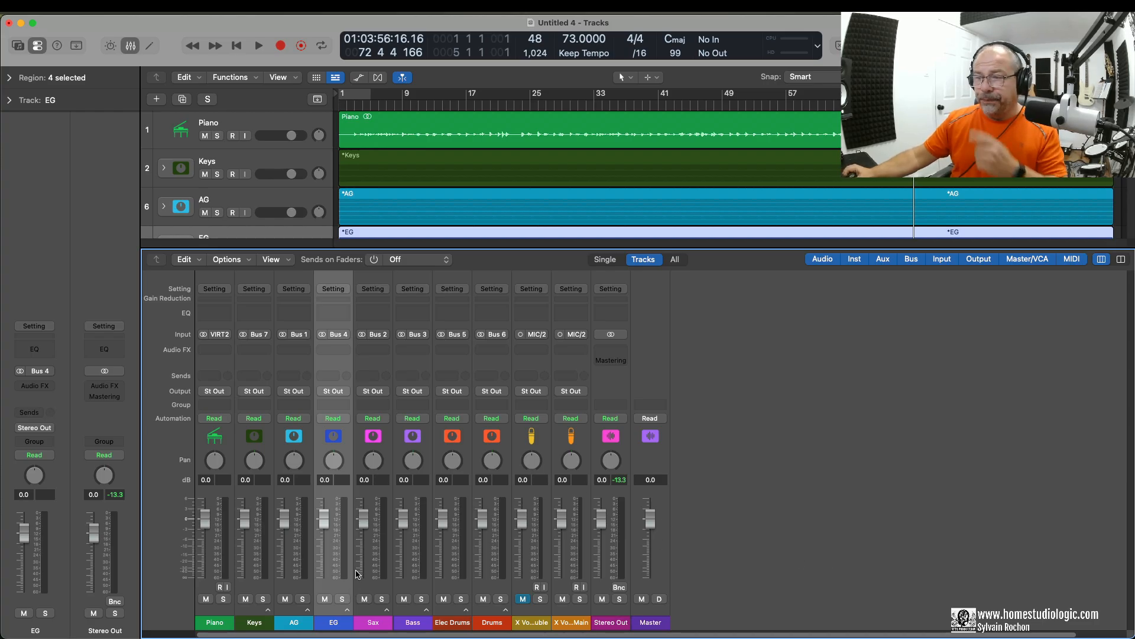
pyautogui.click(566, 500)
pyautogui.press('x')
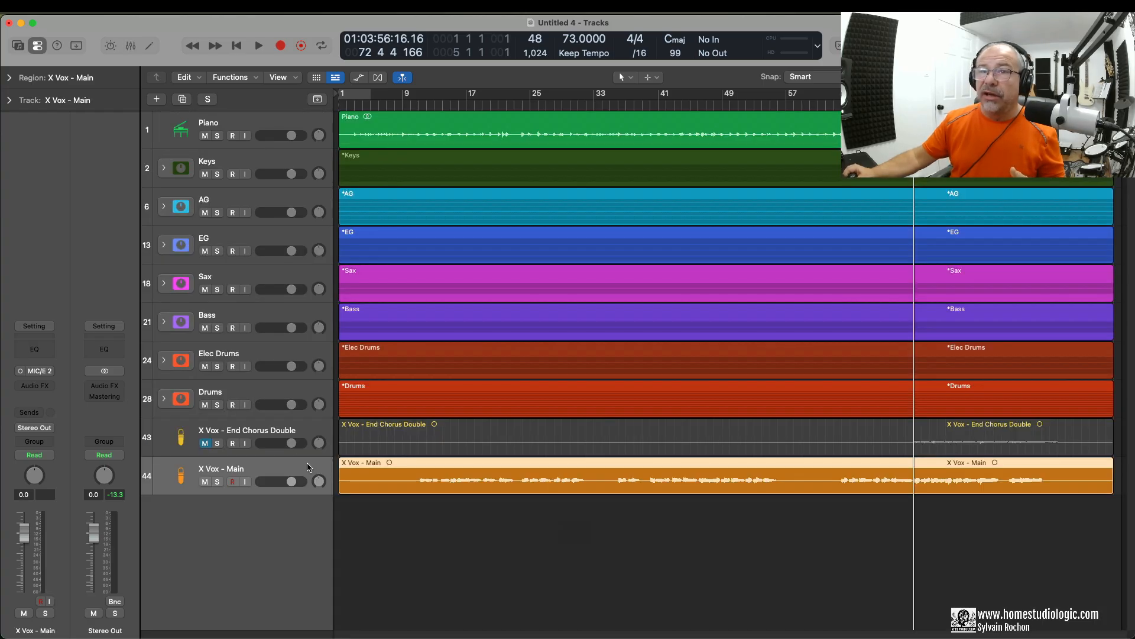
# Check the X Vox - Main region's parameters, collapse them and show the mixer
pyautogui.click(10, 78)
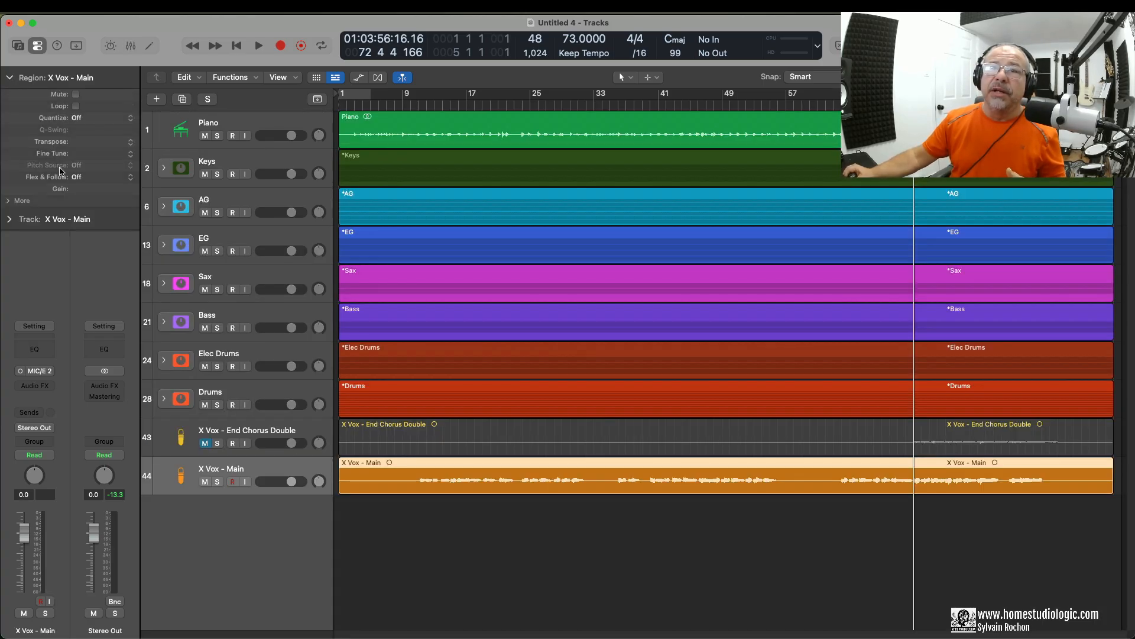
pyautogui.click(10, 78)
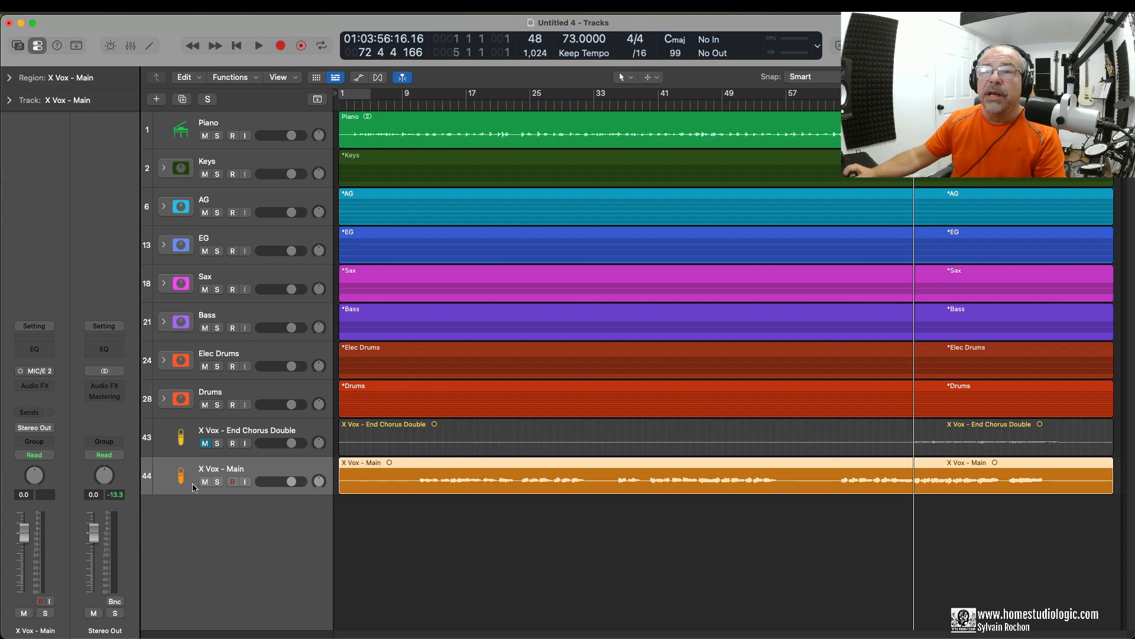
pyautogui.press('x')
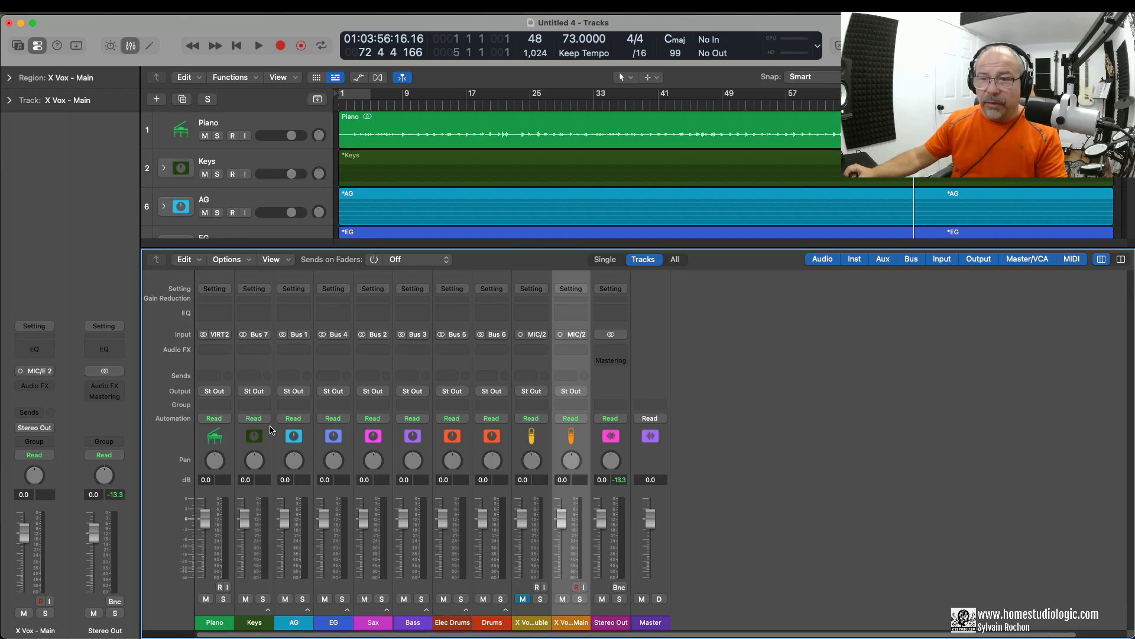
# Select the Piano through Drums channel strips, lower their volume faders together to -5.1 dB and reset them to 0.0 dB
pyautogui.moveTo(212, 498); pyautogui.dragTo(507, 495)
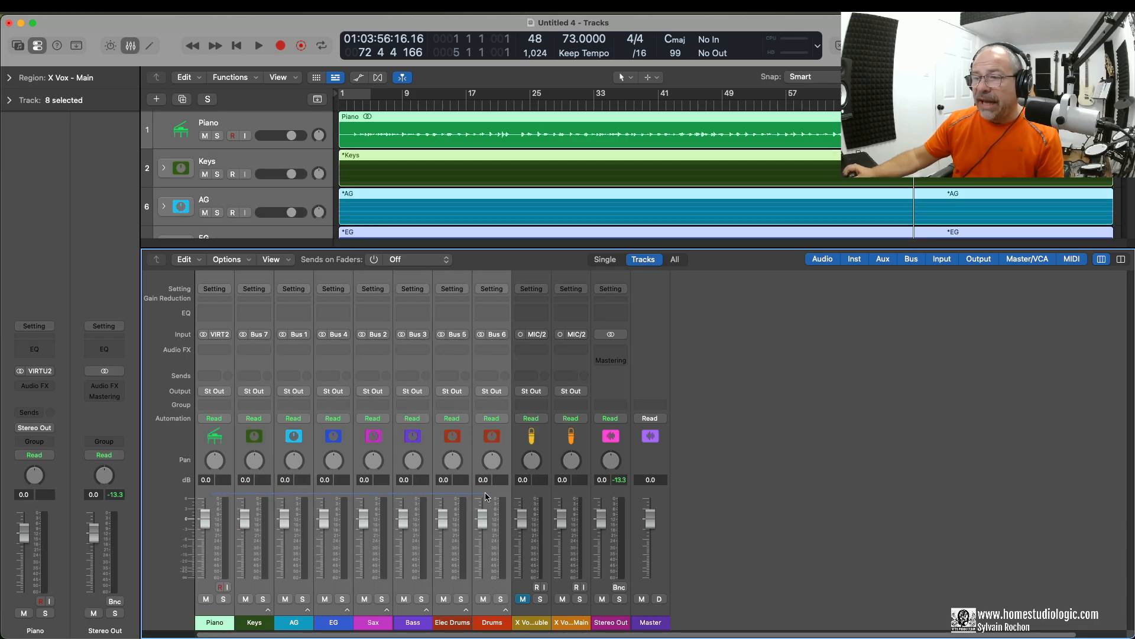
pyautogui.moveTo(363, 519); pyautogui.dragTo(365, 554)
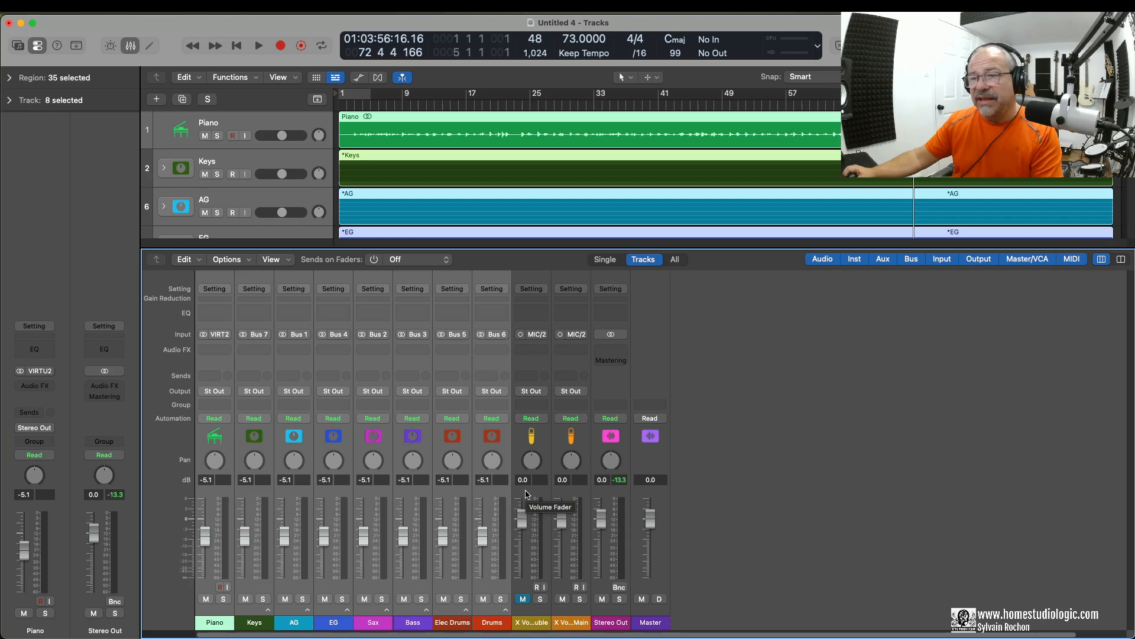
pyautogui.keyDown('alt'); pyautogui.click(367, 537); pyautogui.keyUp('alt')
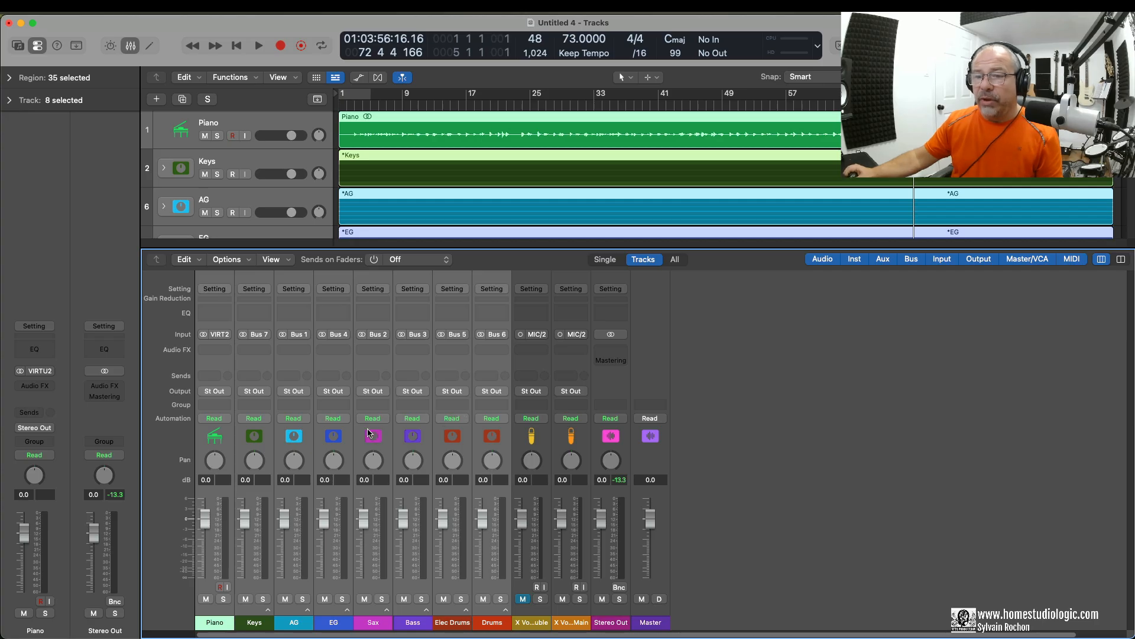
# Expand the Keys stack in the mixer to view its member channels, select the Stereo Out strip and collapse the stack
pyautogui.click(261, 500)
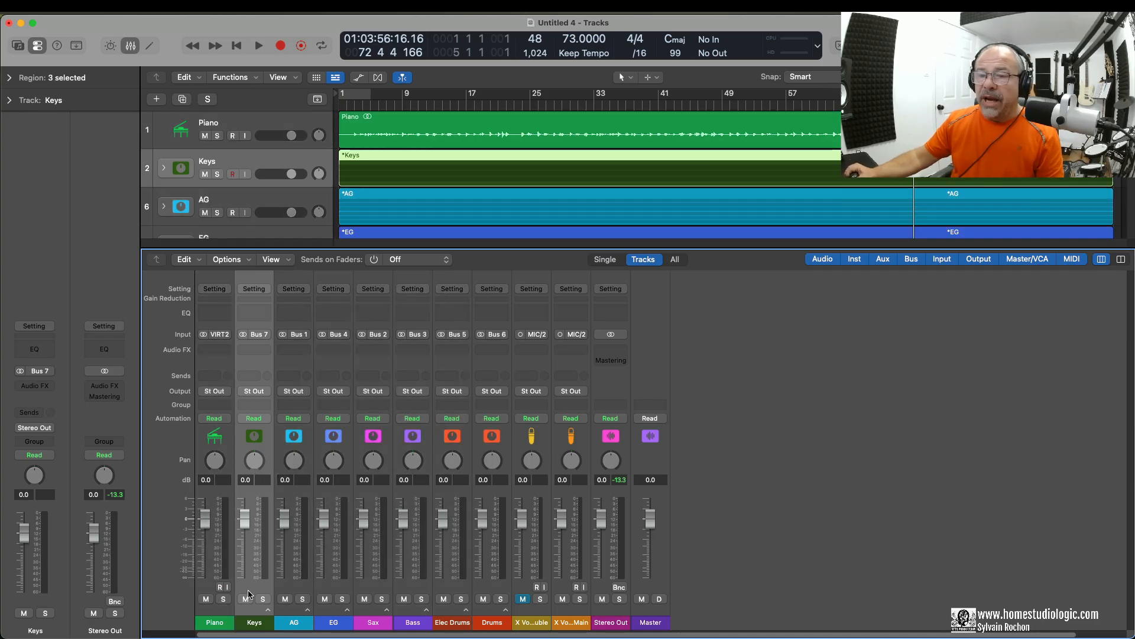
pyautogui.click(267, 611)
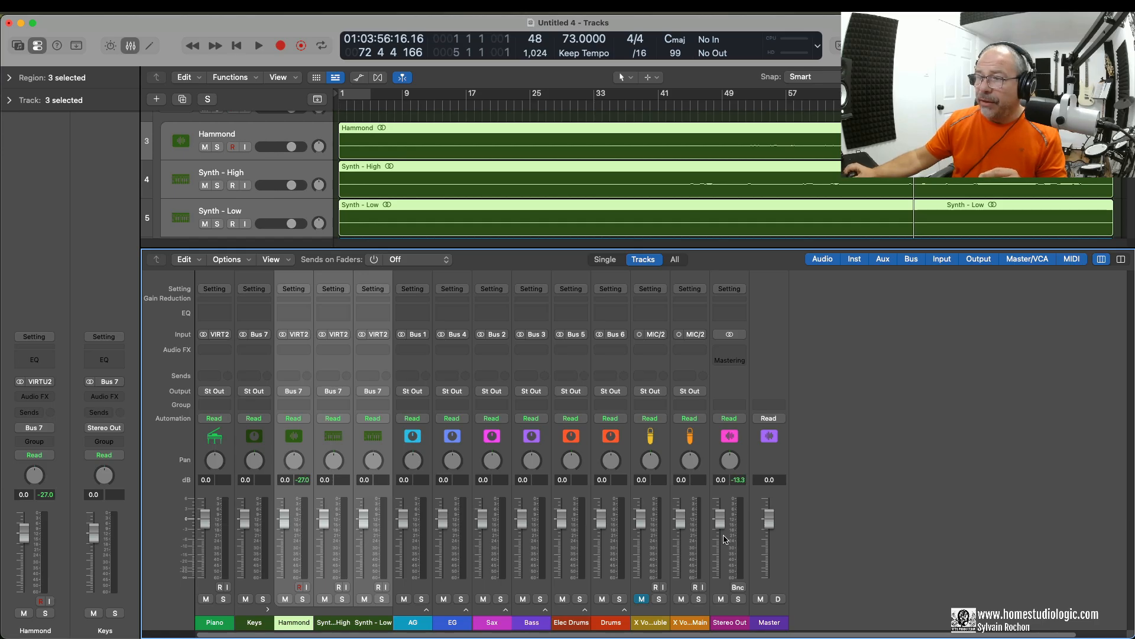
pyautogui.click(725, 491)
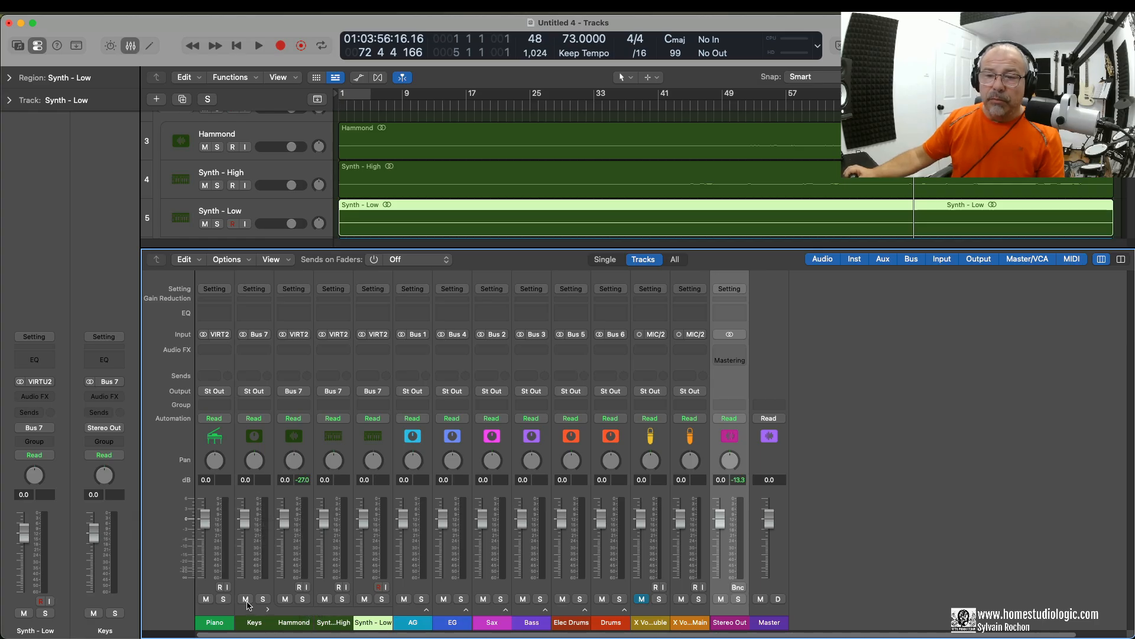
pyautogui.click(267, 610)
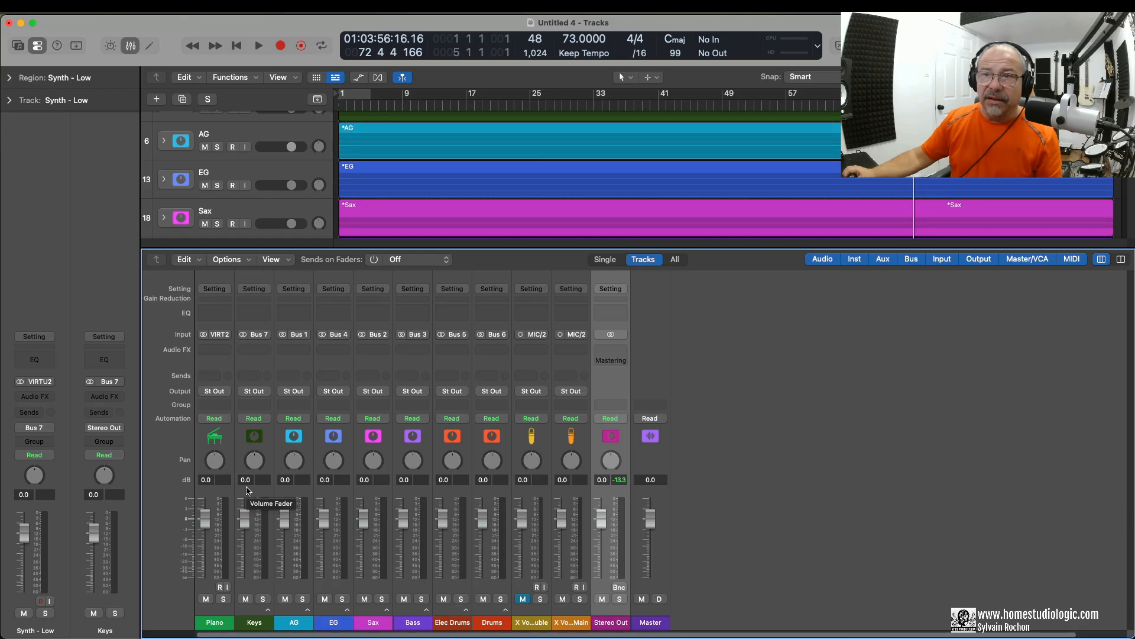
# Check the Keys stack's member channels again, collapse and unmute the stack, and close the mixer
pyautogui.click(268, 610)
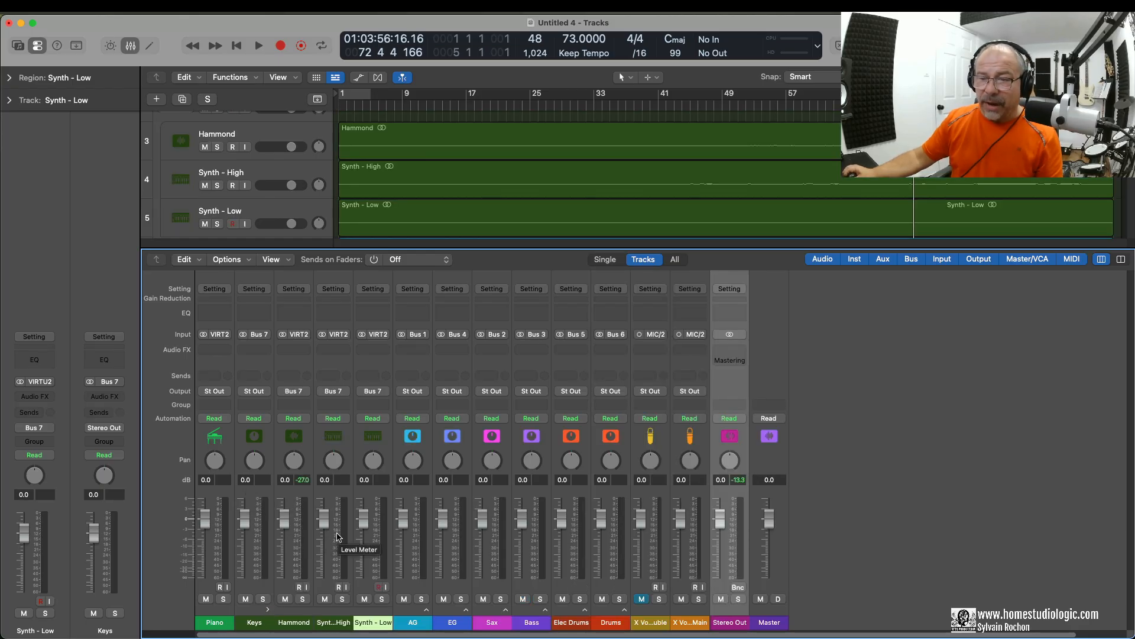
pyautogui.click(266, 610)
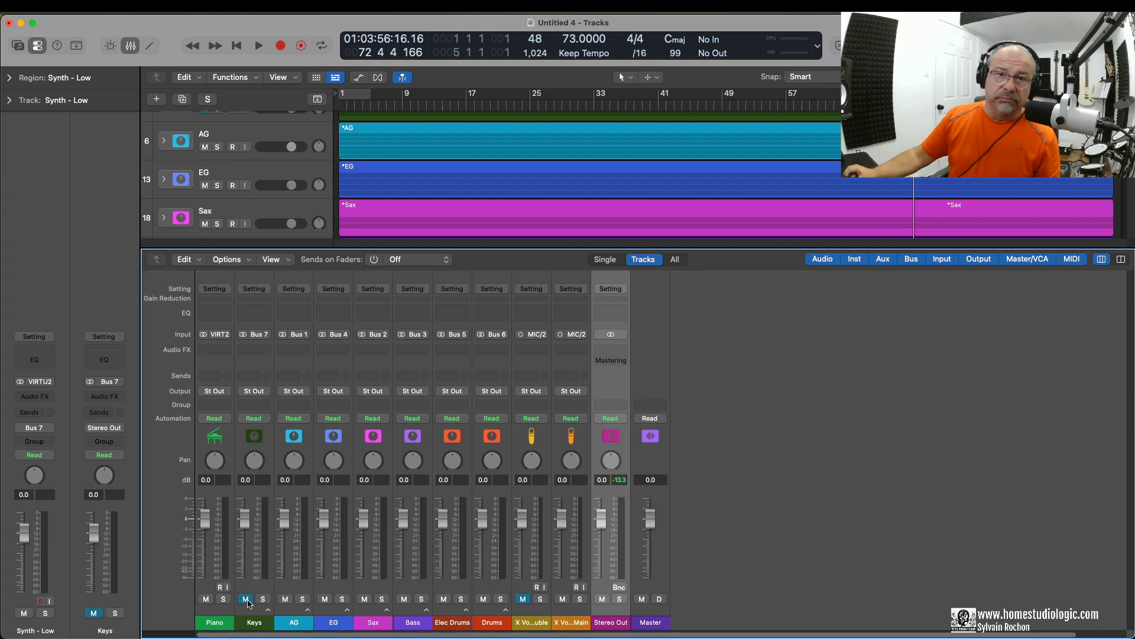
pyautogui.click(246, 599)
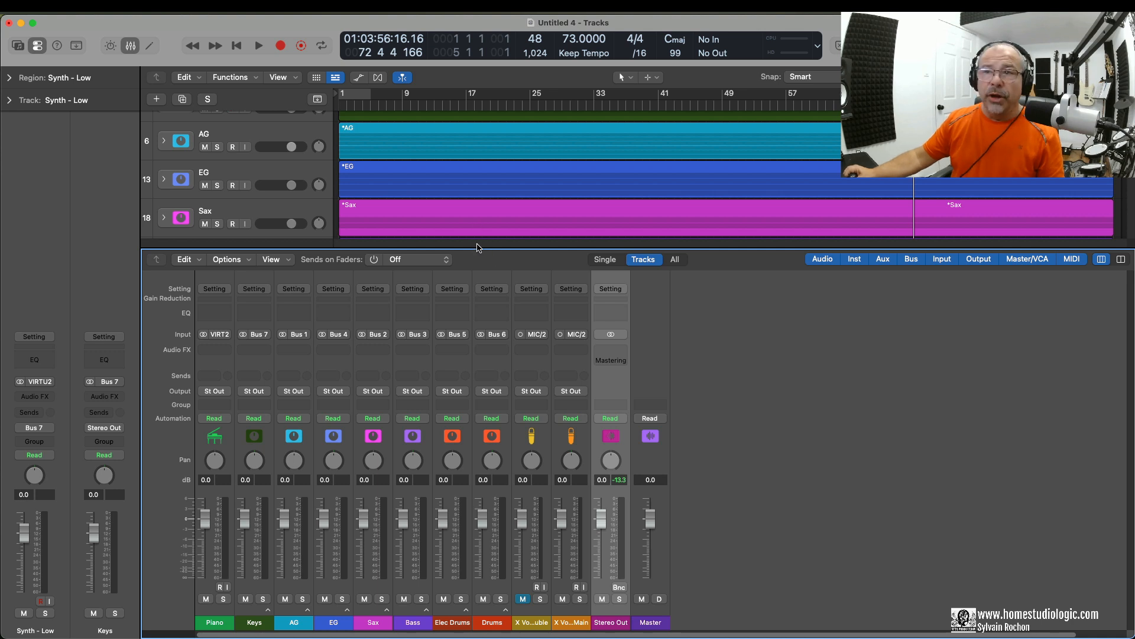
pyautogui.press('x')
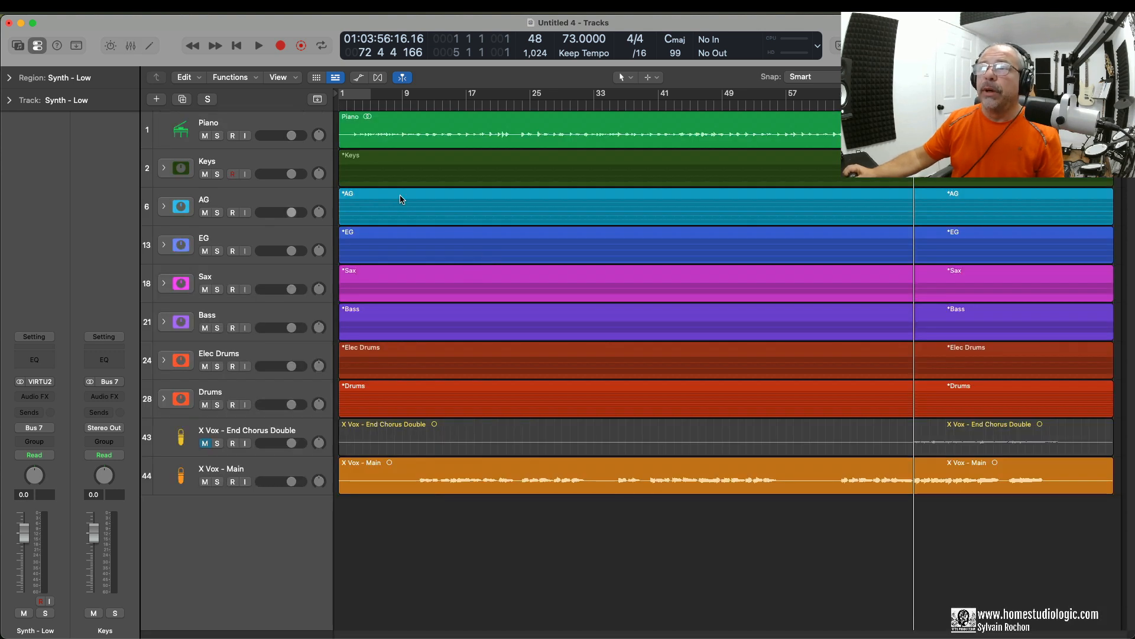
# Expand the AG stack and pan its tracks named R to about +63 and its tracks named L to about -64
pyautogui.click(354, 107)
pyautogui.click(162, 207)
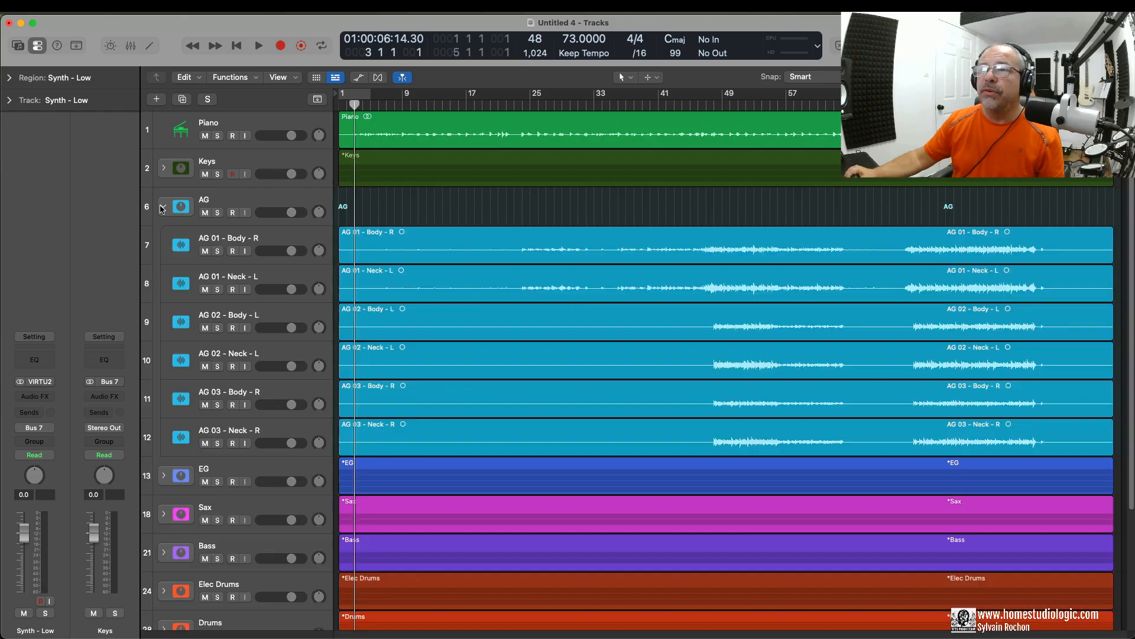
pyautogui.click(387, 106)
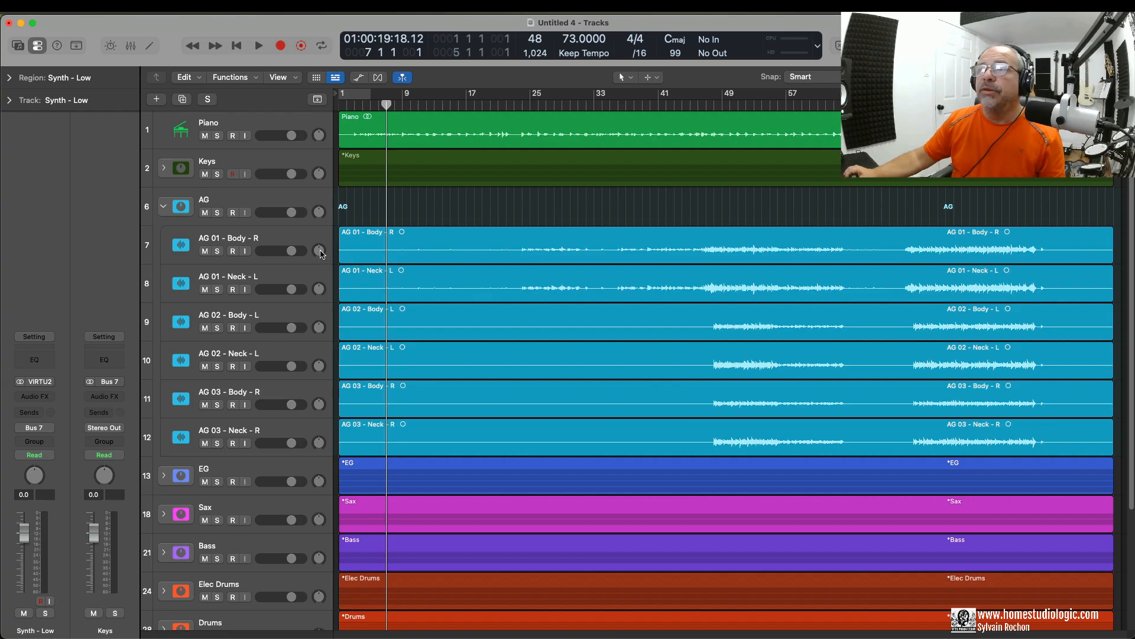
pyautogui.moveTo(319, 252); pyautogui.dragTo(320, 249)
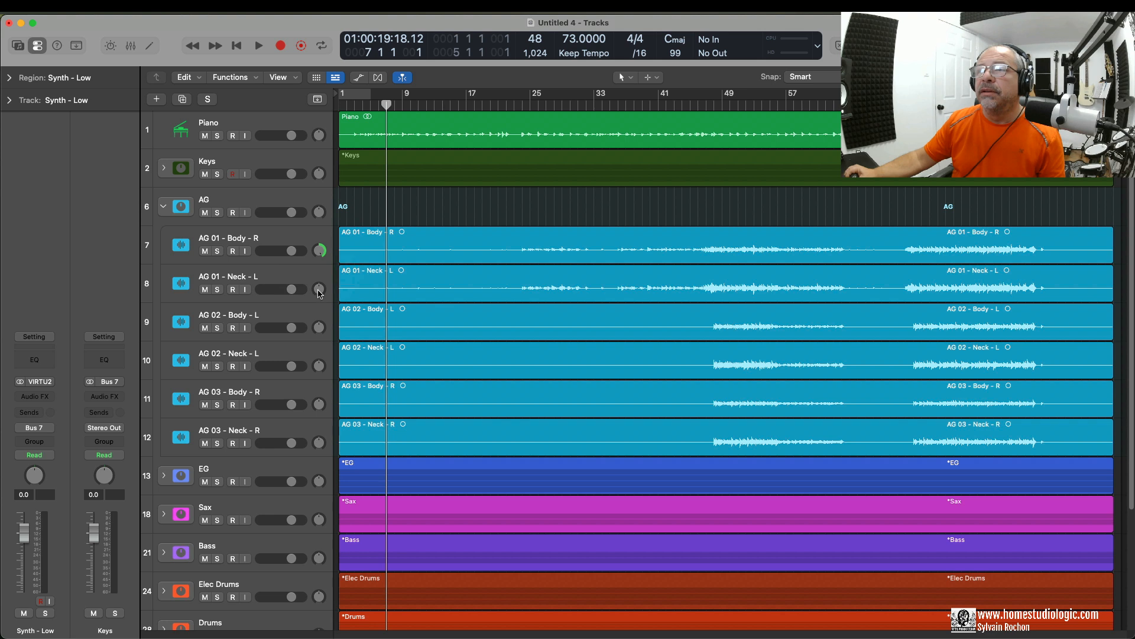
pyautogui.moveTo(320, 288); pyautogui.dragTo(326, 326)
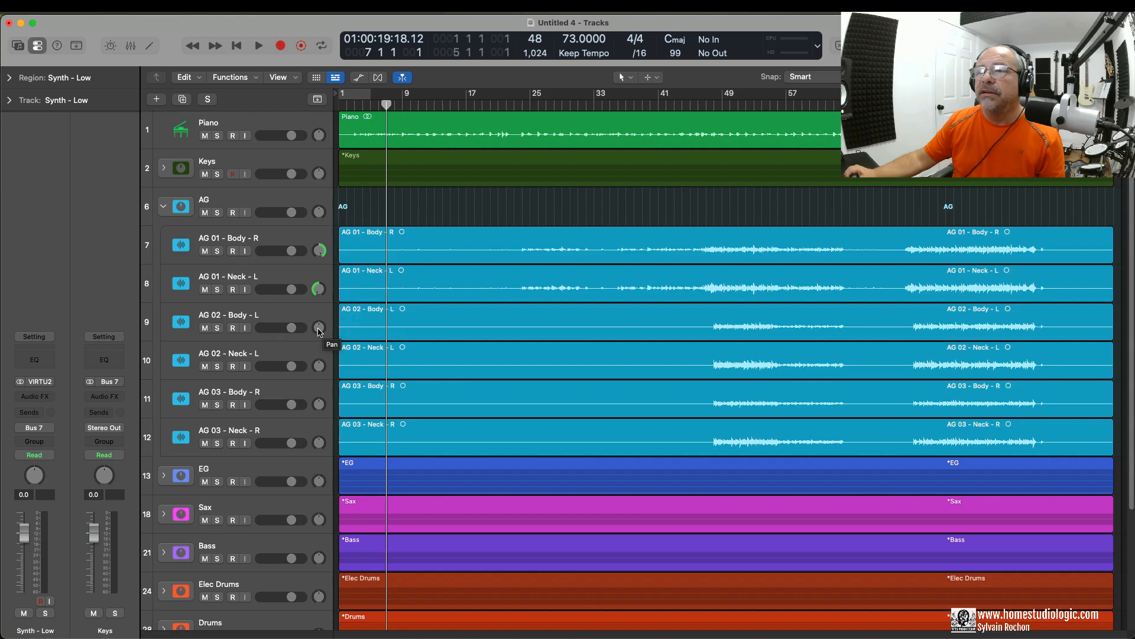
pyautogui.moveTo(319, 331); pyautogui.dragTo(318, 398)
pyautogui.moveTo(320, 444); pyautogui.dragTo(319, 433)
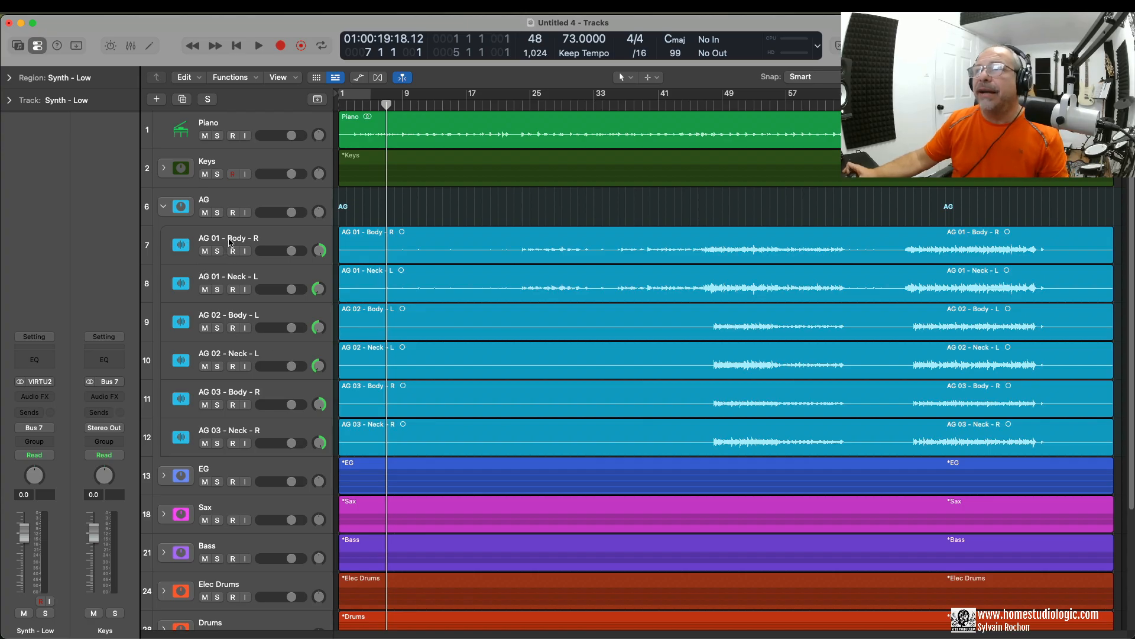
# Play the song from bar 7 and from about bar 24, select the AG stack to watch its level, and stop playback
pyautogui.press('space')
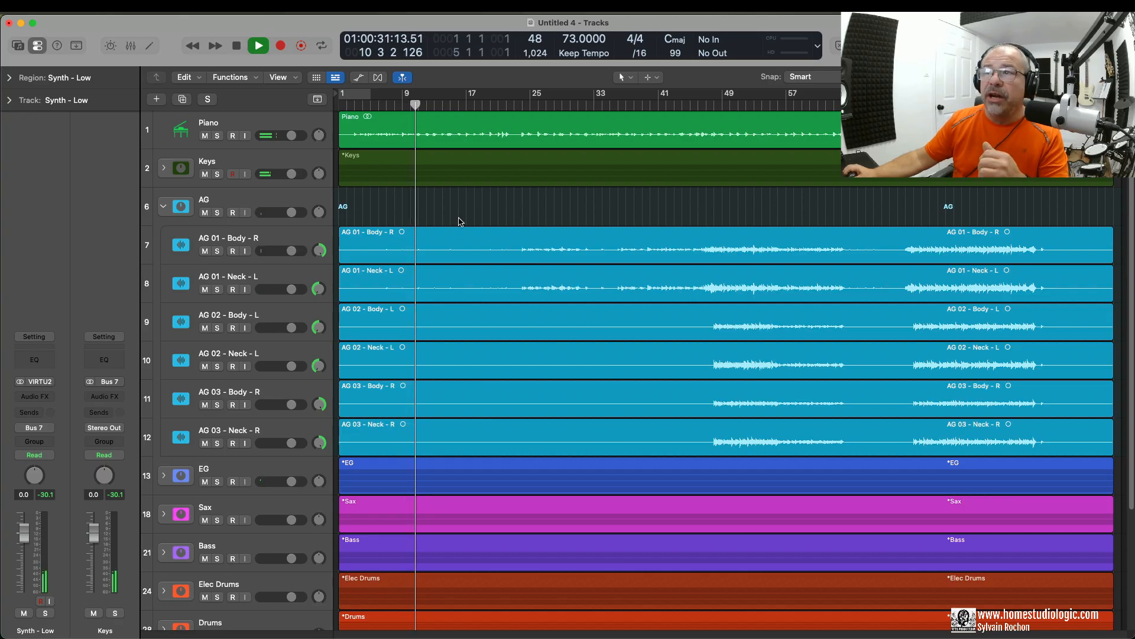
pyautogui.click(524, 105)
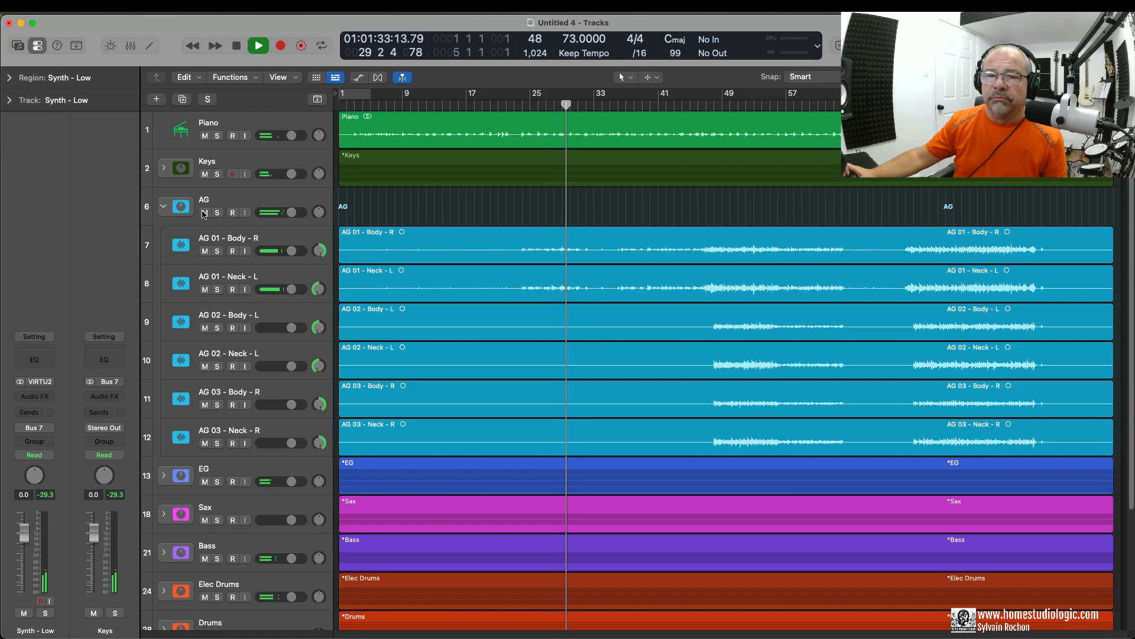
pyautogui.click(204, 200)
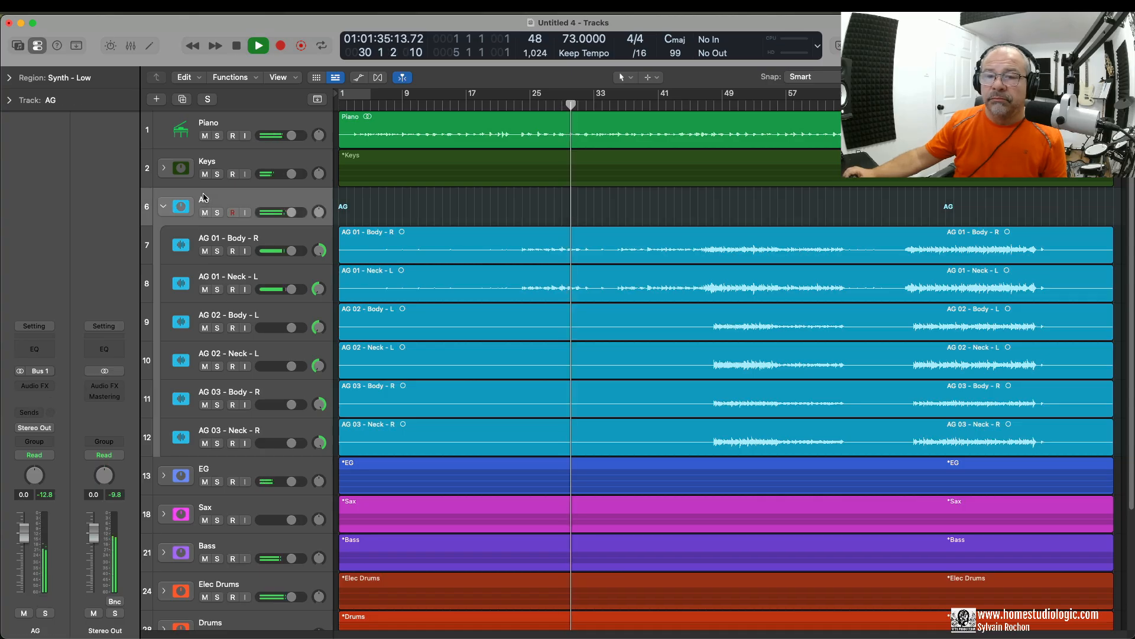
pyautogui.press('space')
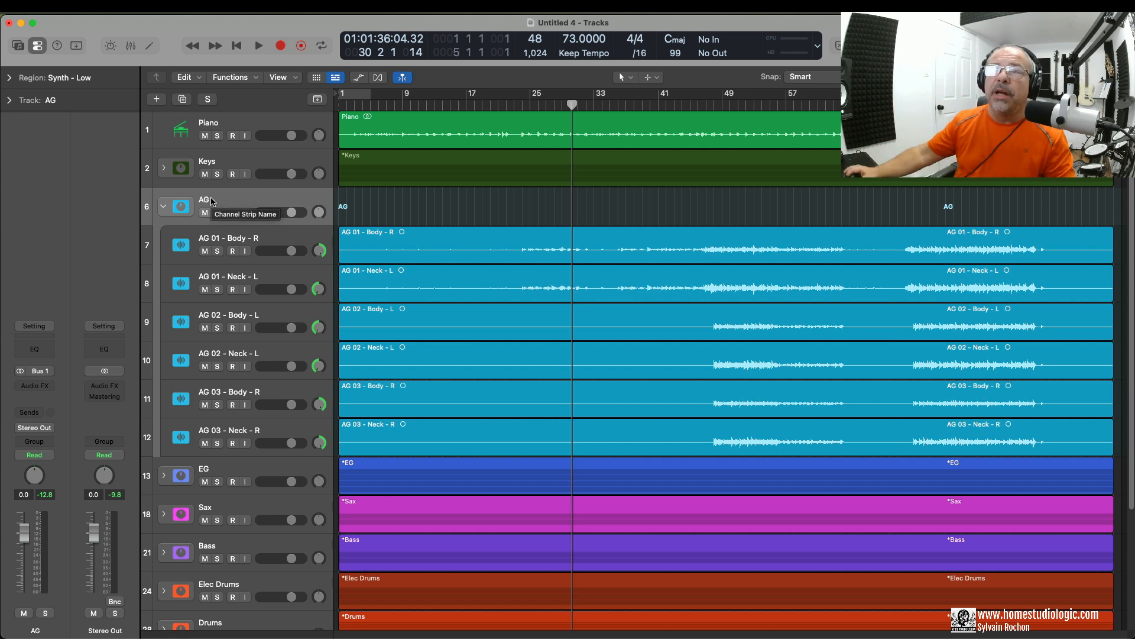
# Select AG 01 - Body - R, solo the AG stack to check its summed level from about bar 72, stop playback and unsolo it
pyautogui.click(223, 239)
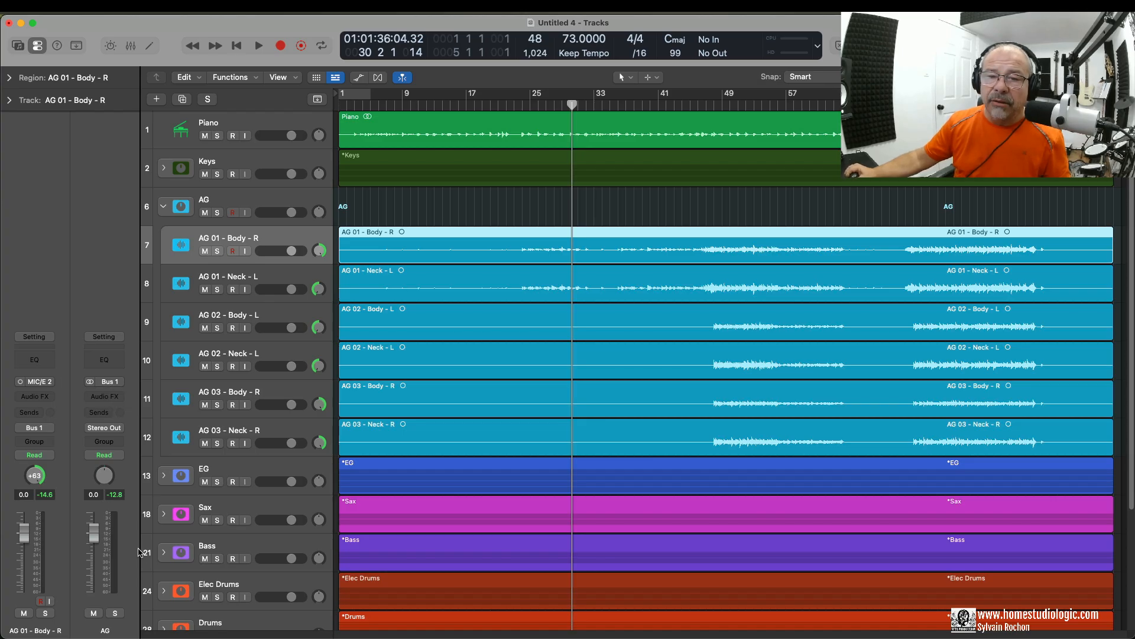
pyautogui.click(219, 214)
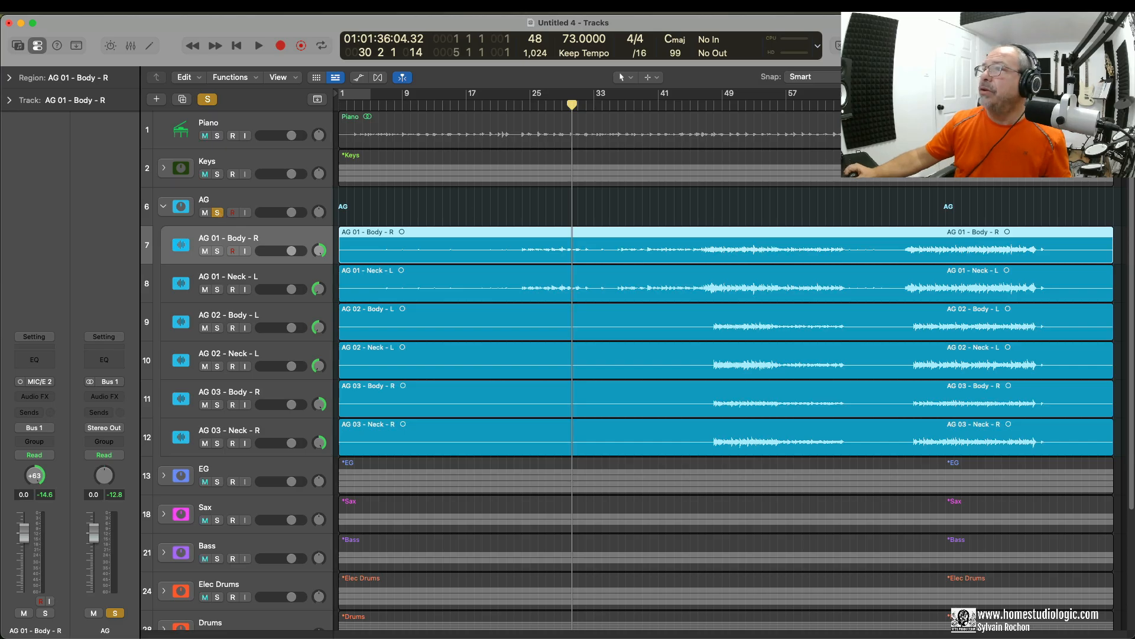
pyautogui.click(907, 105)
pyautogui.click(903, 105)
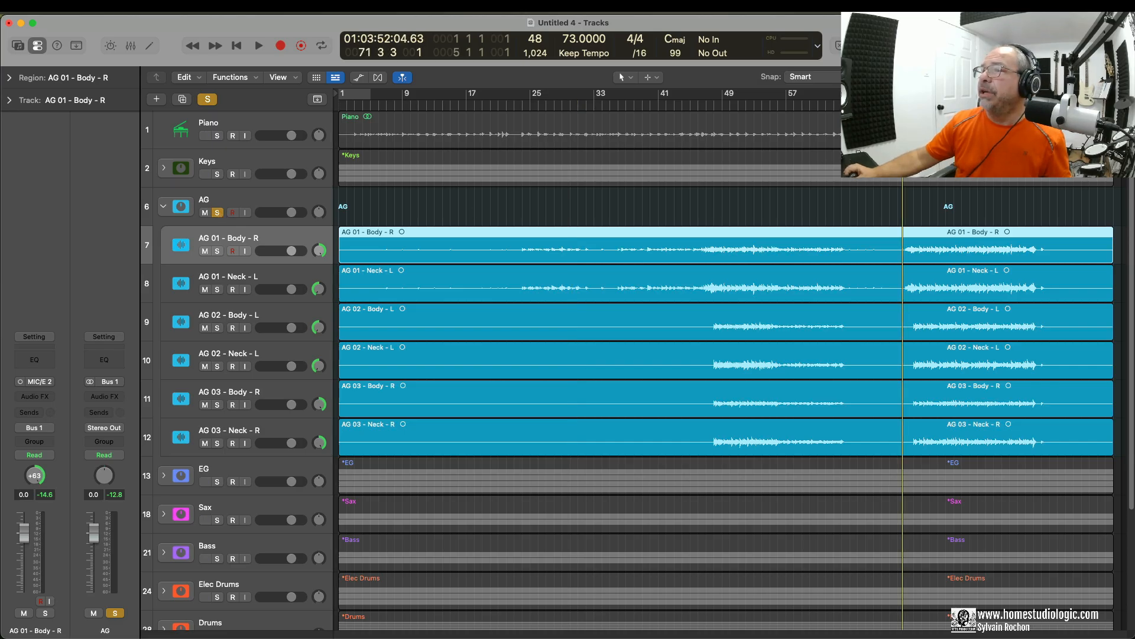
pyautogui.click(905, 106)
pyautogui.press('space')
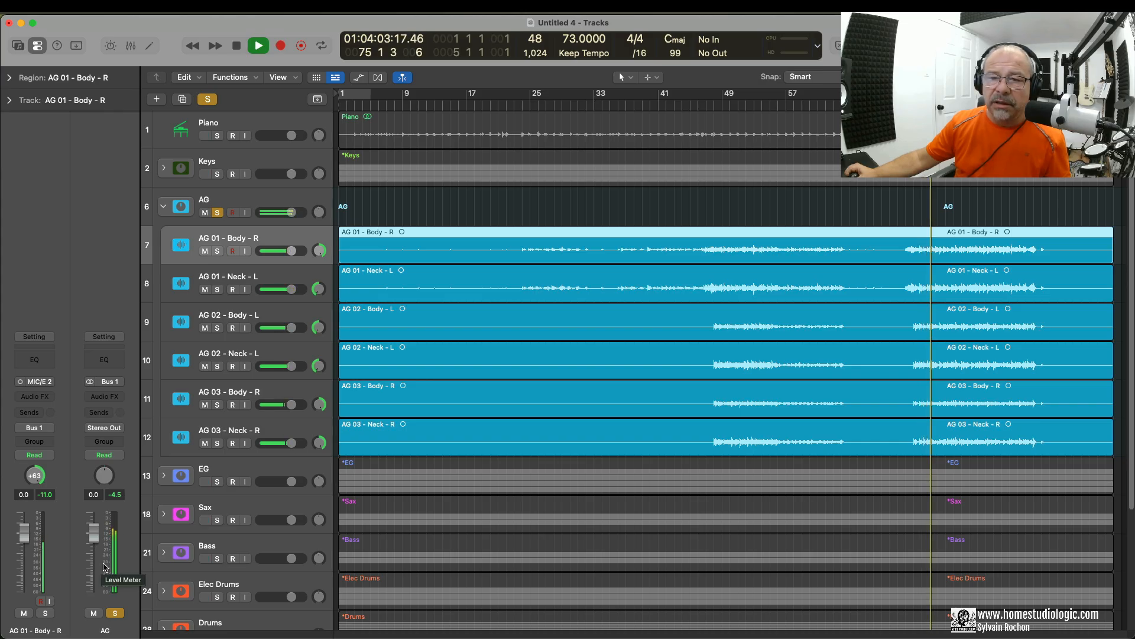
pyautogui.press('space')
pyautogui.click(114, 613)
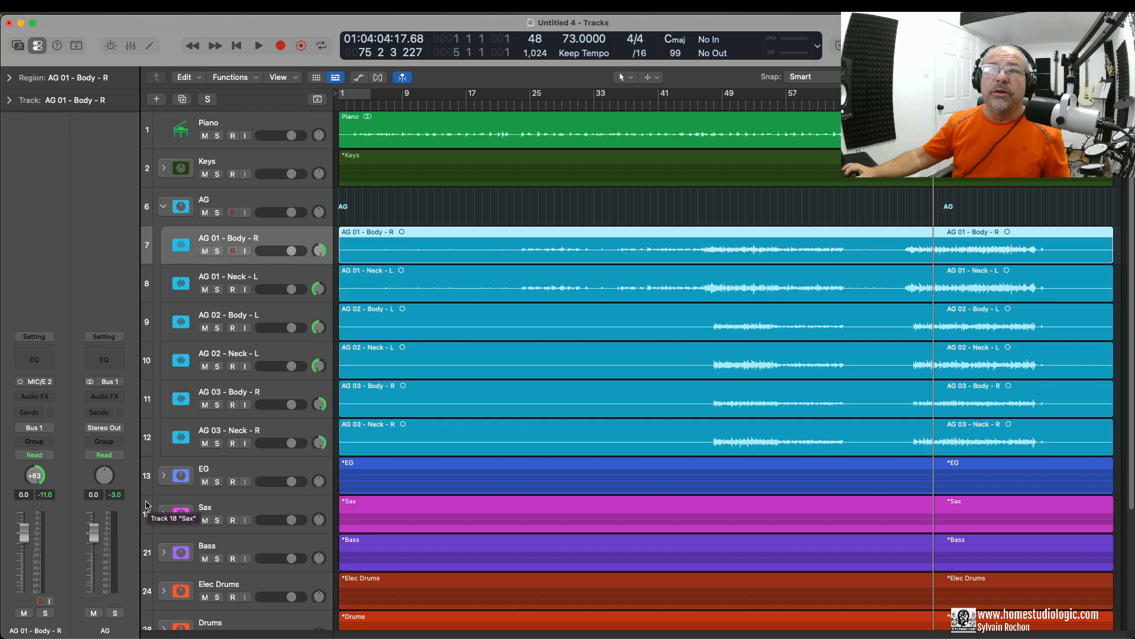
# Inspect the channel strips of the six AG tracks one by one, select the AG stack and leave it collapsed
pyautogui.click(163, 207)
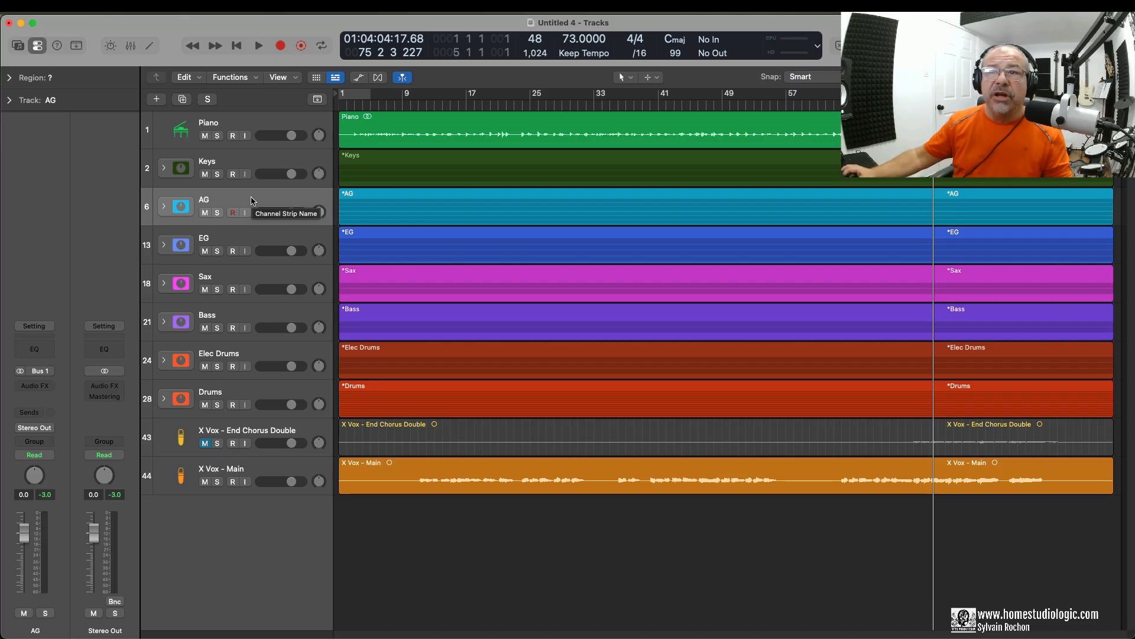
pyautogui.click(162, 208)
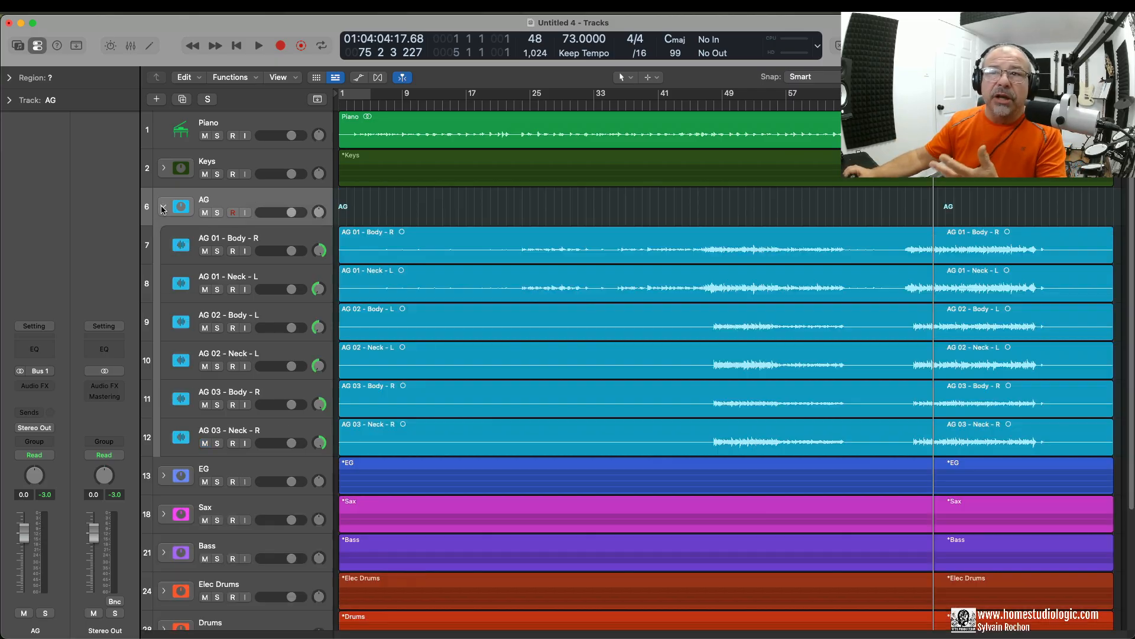
pyautogui.click(221, 241)
pyautogui.click(222, 272)
pyautogui.click(230, 314)
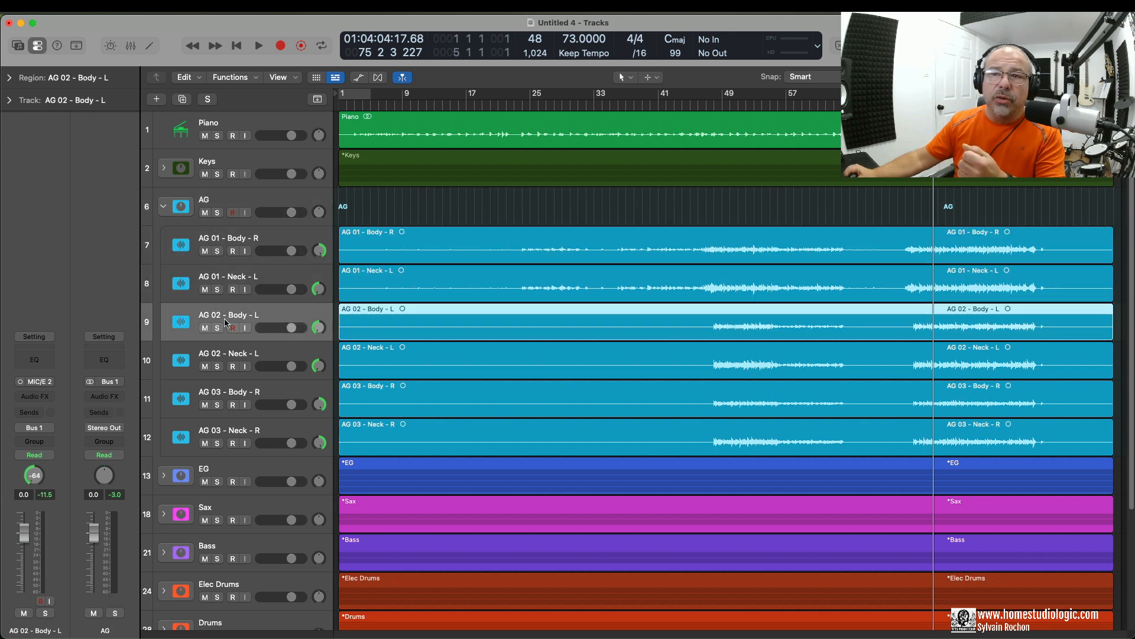
pyautogui.click(224, 355)
pyautogui.click(235, 391)
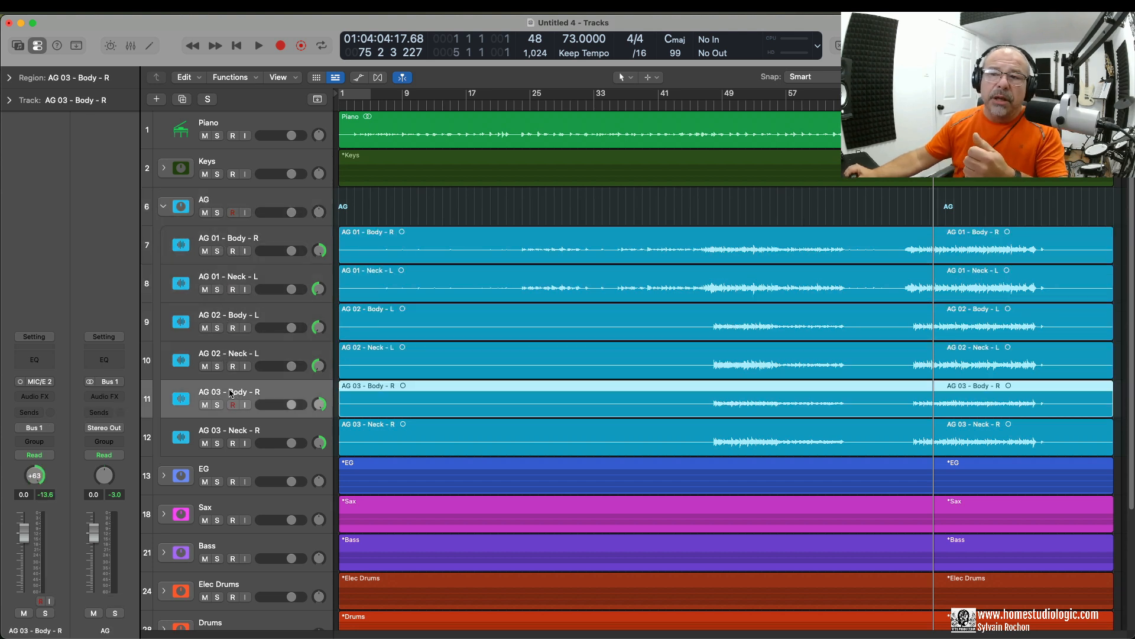
pyautogui.click(237, 439)
pyautogui.click(187, 206)
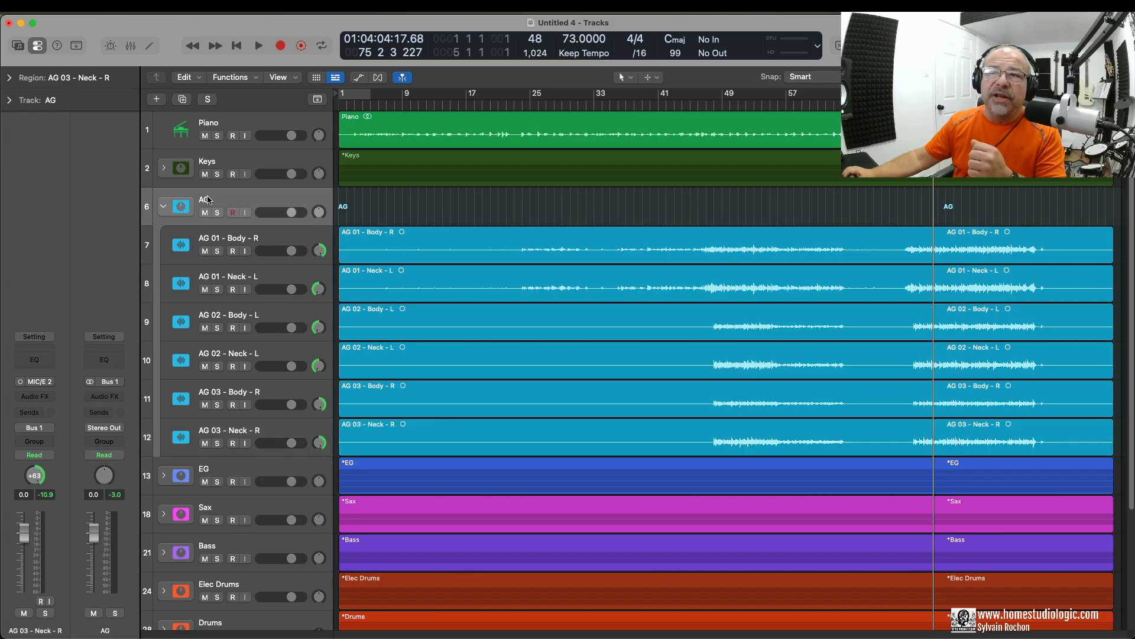
pyautogui.click(163, 207)
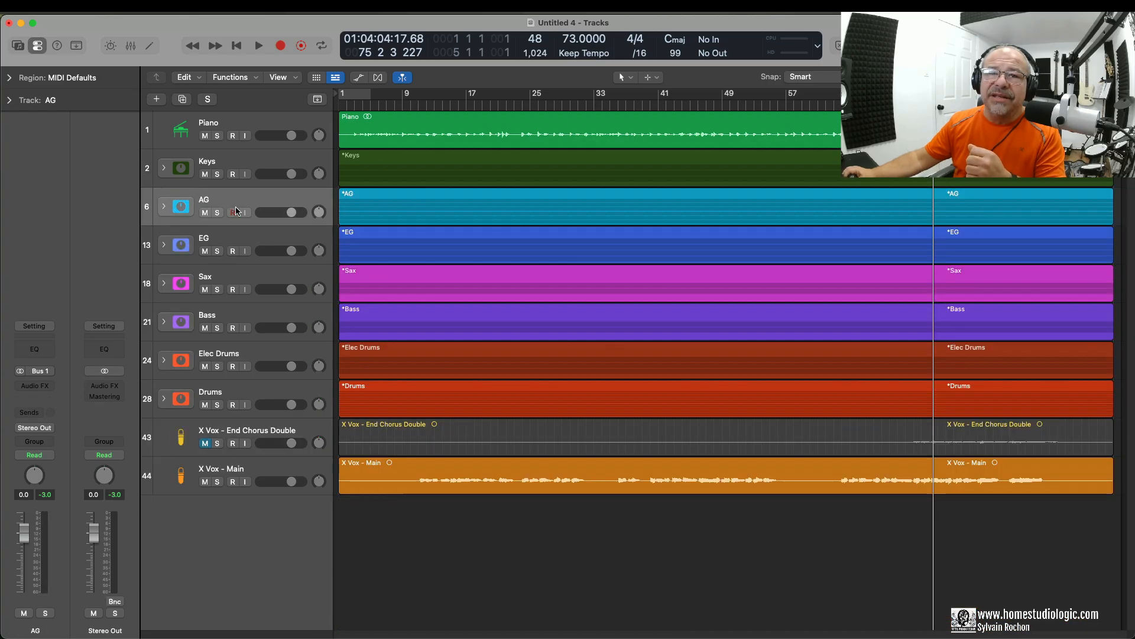